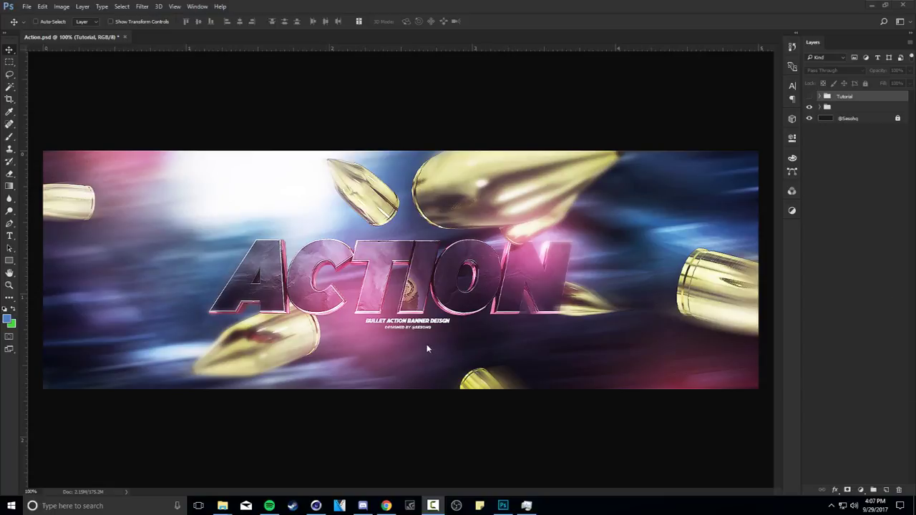
- Toggle the Tutorial layer group's visibility to compare the two versions of the ACTION banner
click(810, 96)
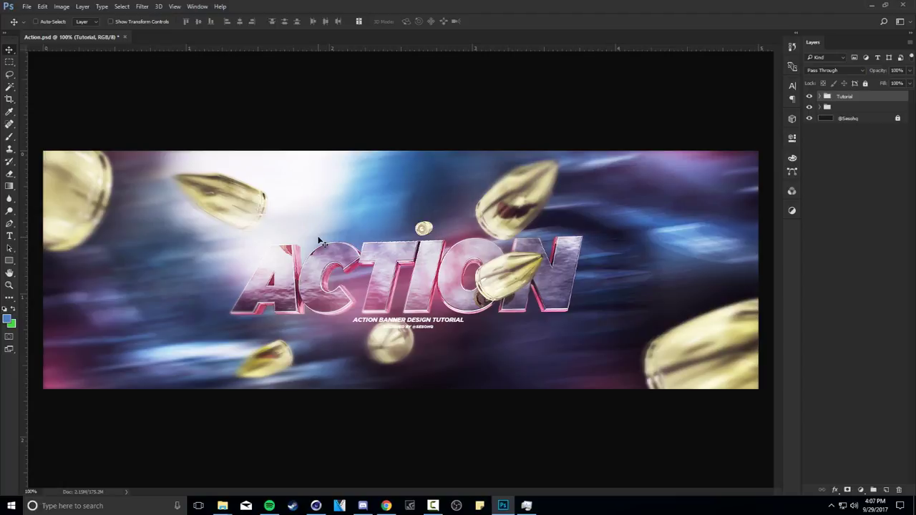
click(810, 97)
click(810, 97)
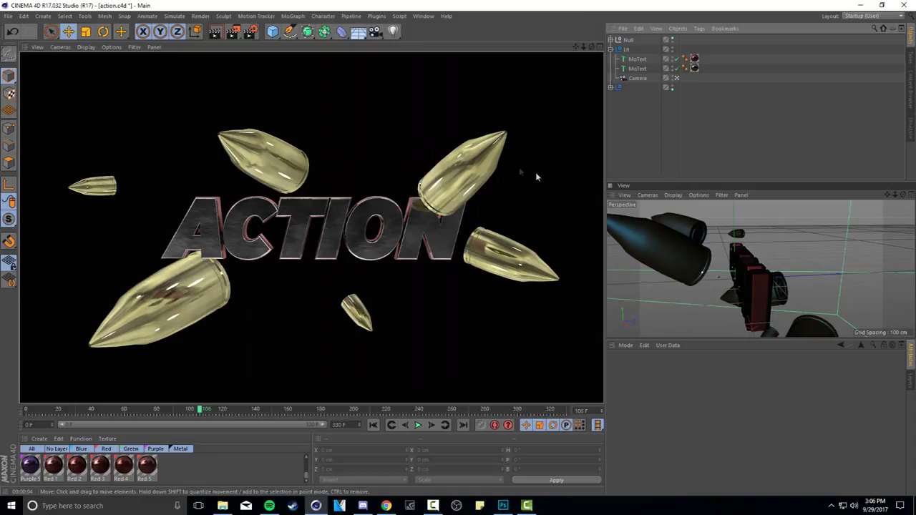
- In Cinema 4D, hide the Null group holding the bullets in both the editor and the renderer
click(466, 166)
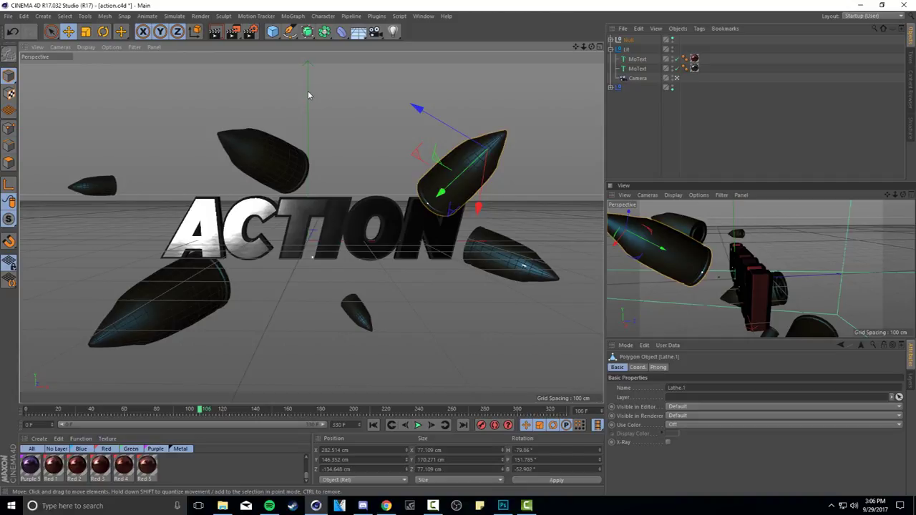
click(670, 40)
click(672, 40)
click(672, 40)
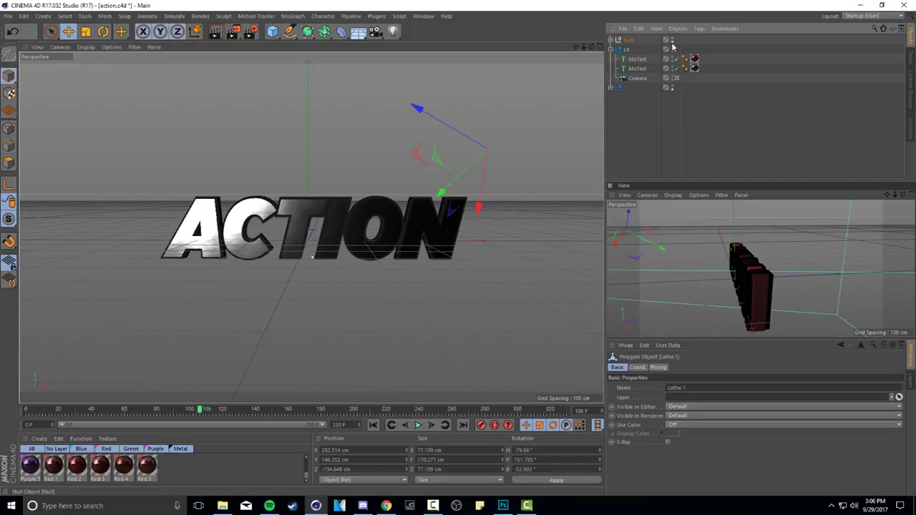
- Delete both existing MoText objects from the group that holds the camera
click(637, 60)
key(Delete)
click(636, 60)
key(Delete)
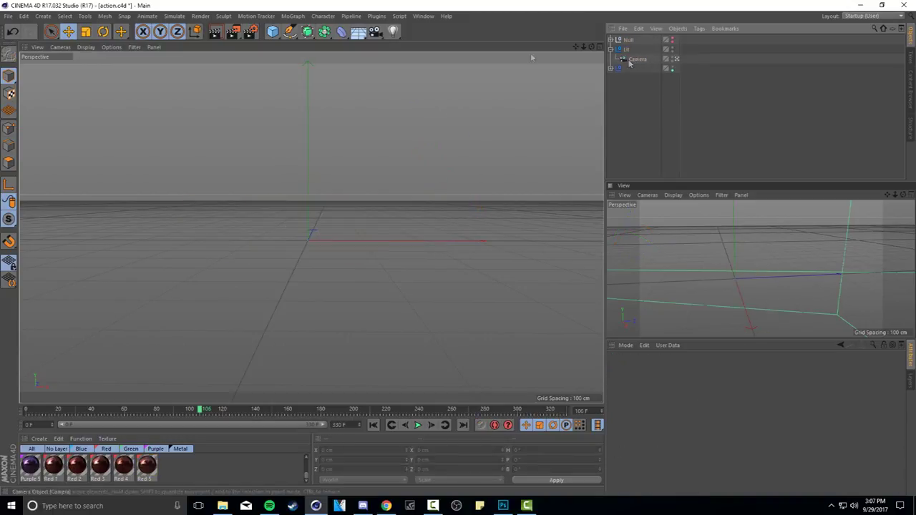
- Add a new MoText object to the camera's group and set its depth to 50 cm
click(297, 17)
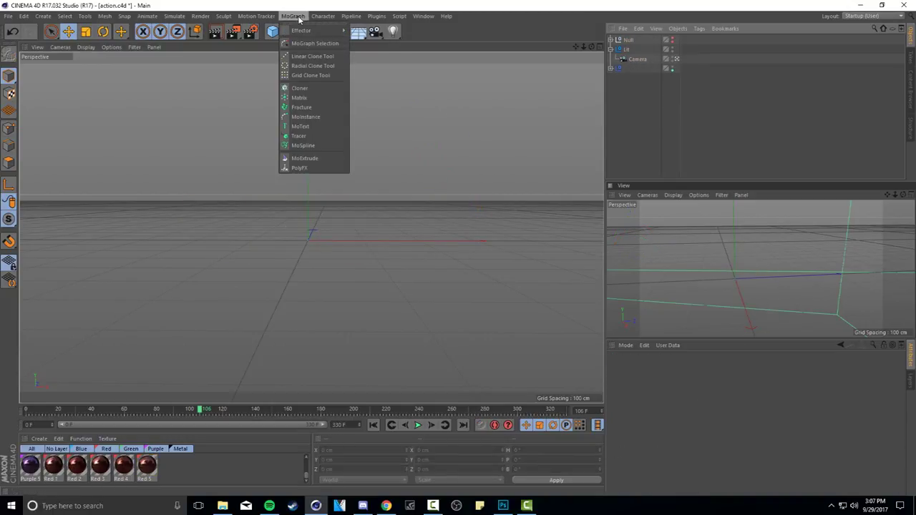
click(300, 126)
drag(630, 56, 633, 60)
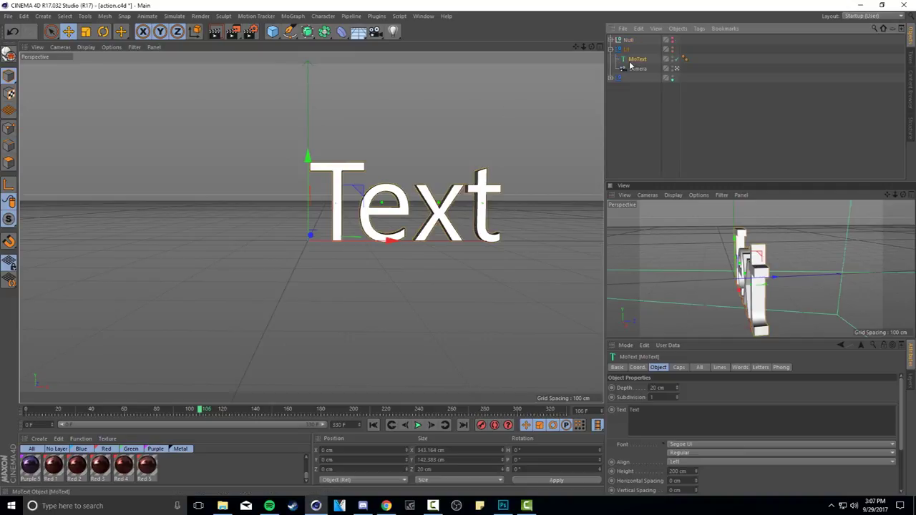
click(657, 387)
text(50)
key(Return)
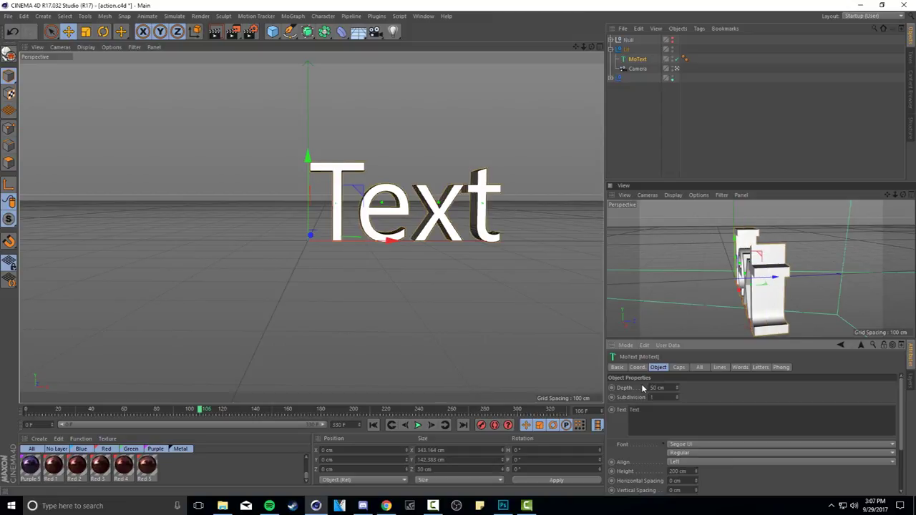
- Align the MoText to Middle and change its text to ACTION
click(678, 462)
click(683, 450)
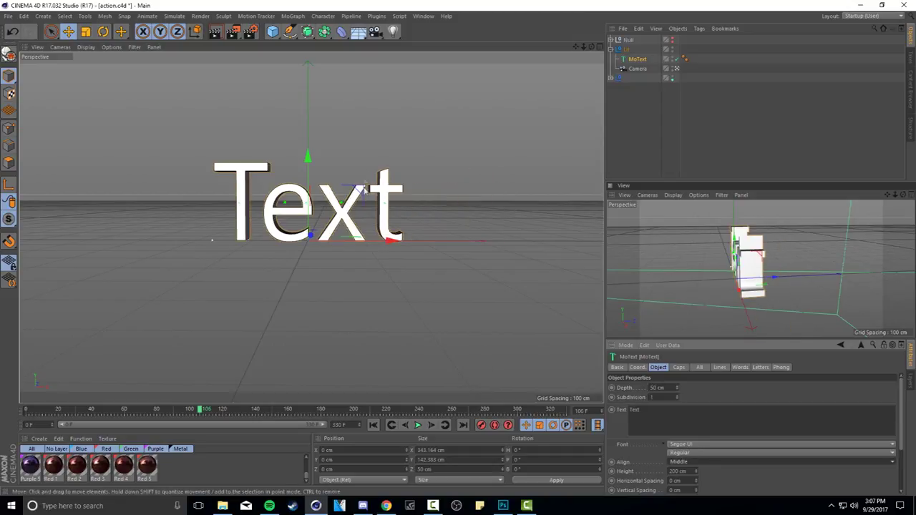
double_click(633, 411)
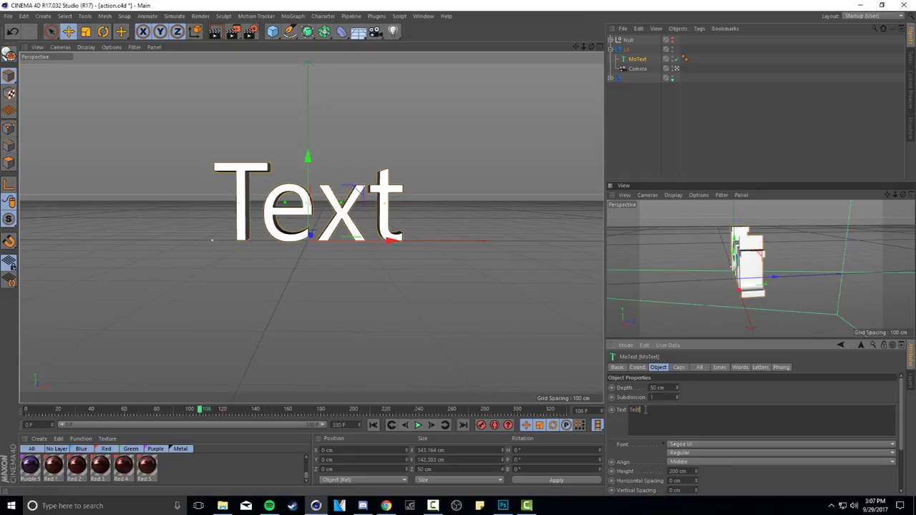
text(ACTION)
click(638, 61)
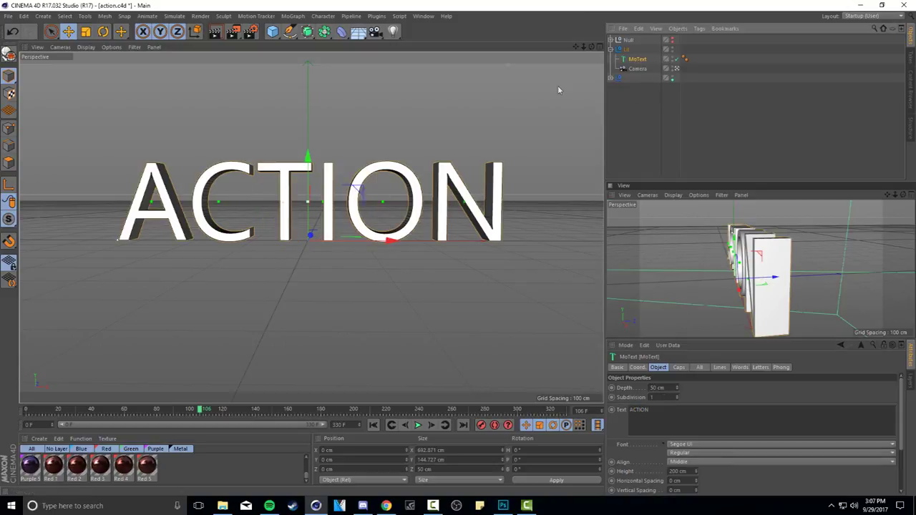
- Set the ACTION text's font to Gotham Narrow Ultra
drag(576, 46, 577, 46)
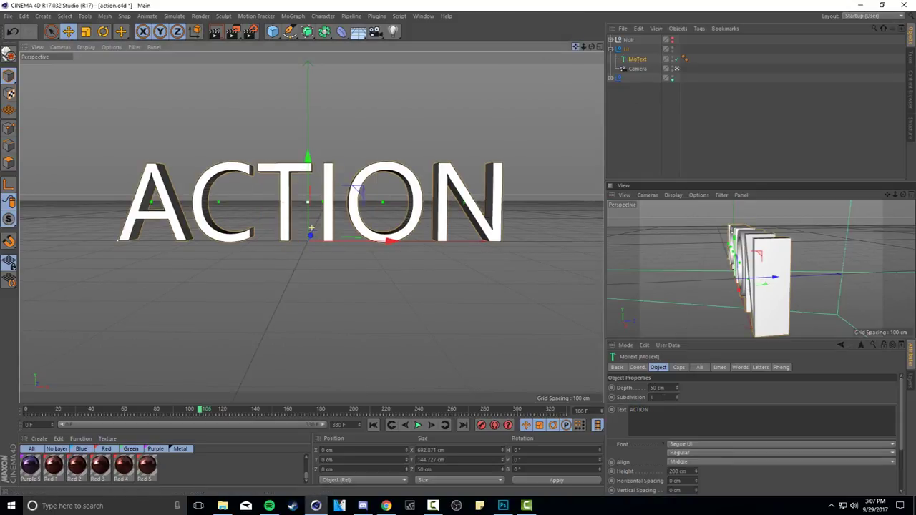
click(688, 446)
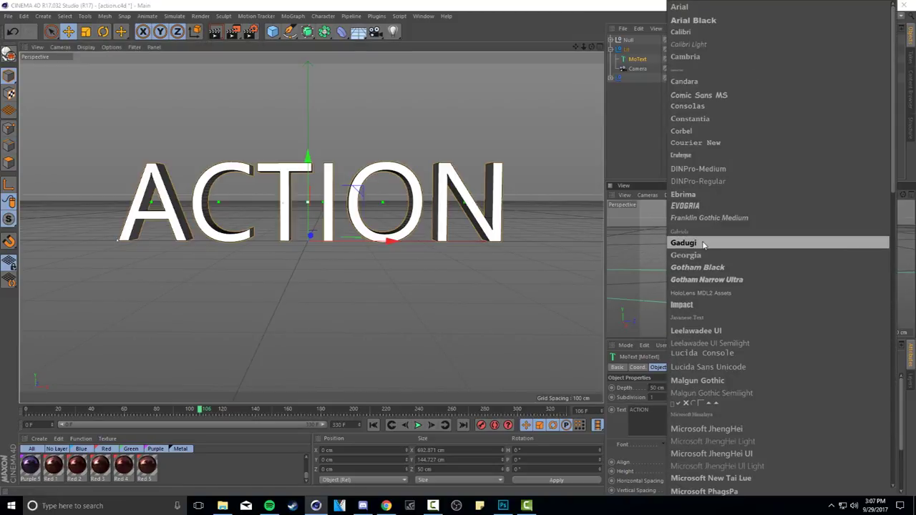
click(704, 280)
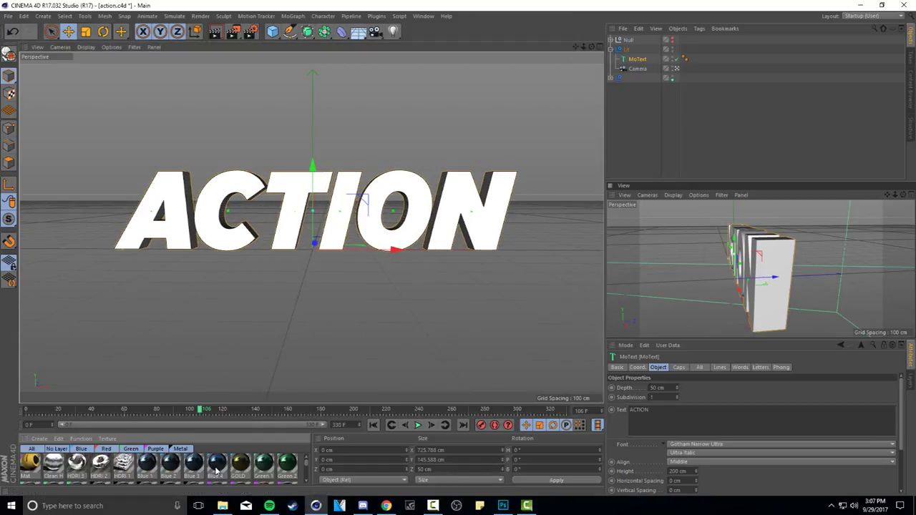
- Apply the Metal 5 material to the ACTION text with Cubic projection and render a preview of the view
scroll(192, 466, up, 1)
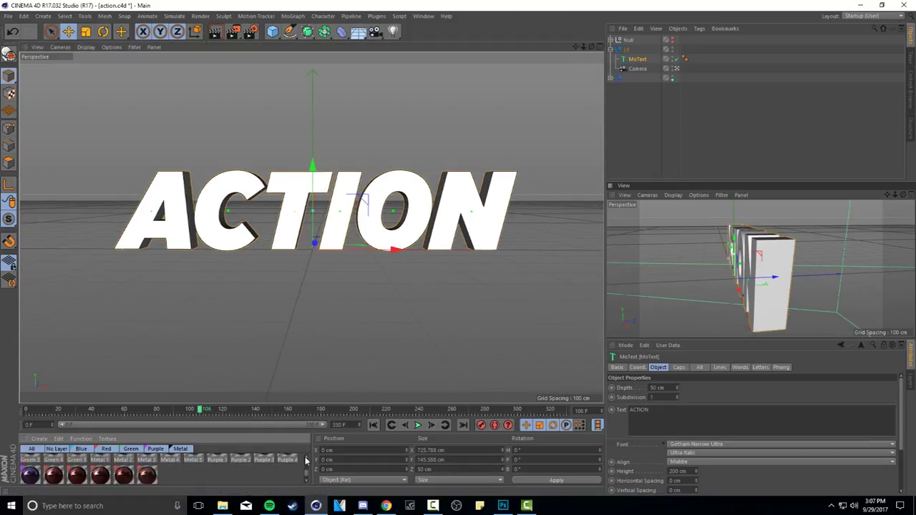
drag(184, 470, 636, 62)
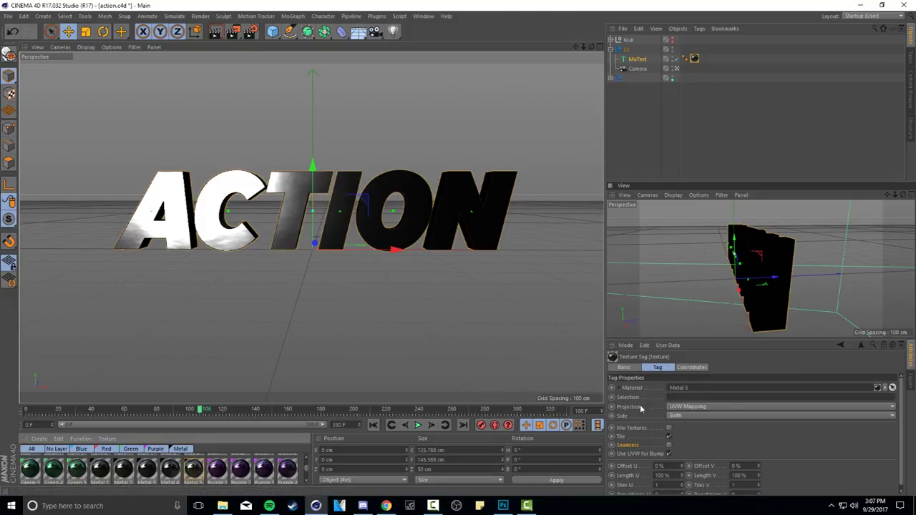
click(673, 408)
click(676, 348)
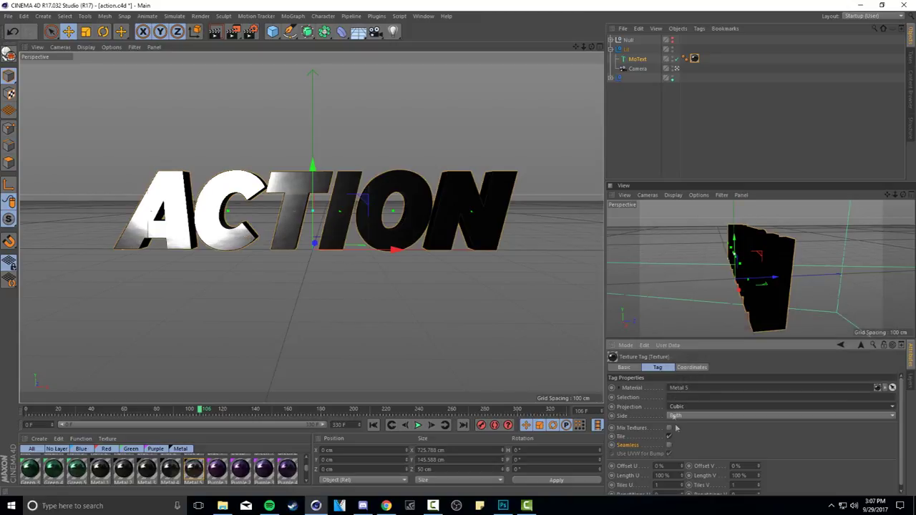
click(678, 145)
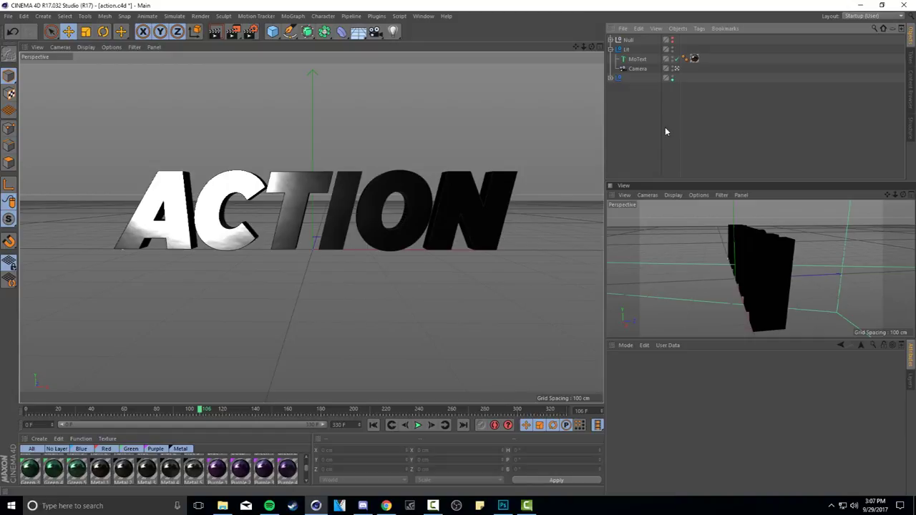
click(216, 32)
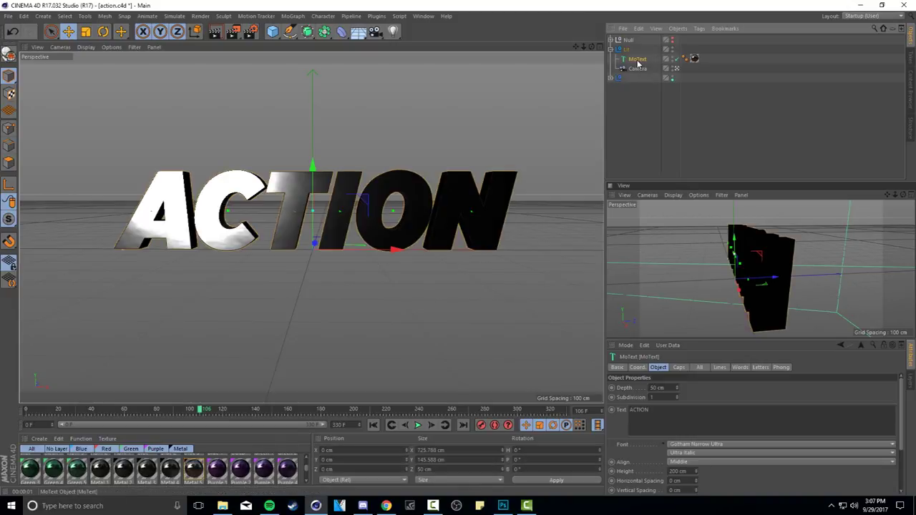
- Set both the start and end caps of the ACTION text to Fillet Cap
click(637, 59)
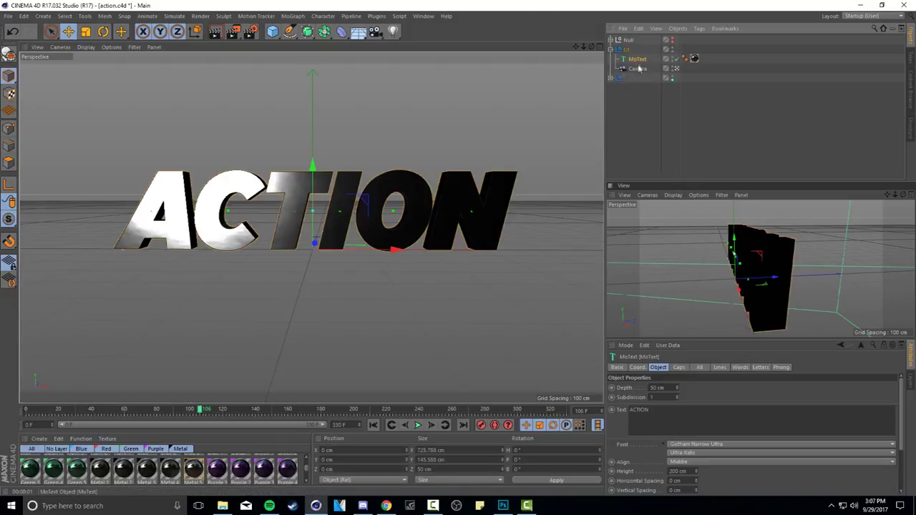
click(679, 367)
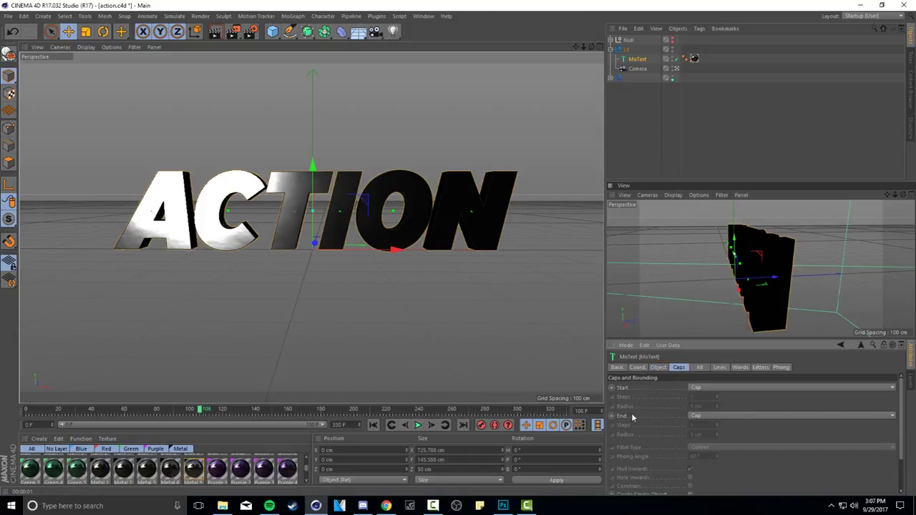
click(707, 388)
click(703, 426)
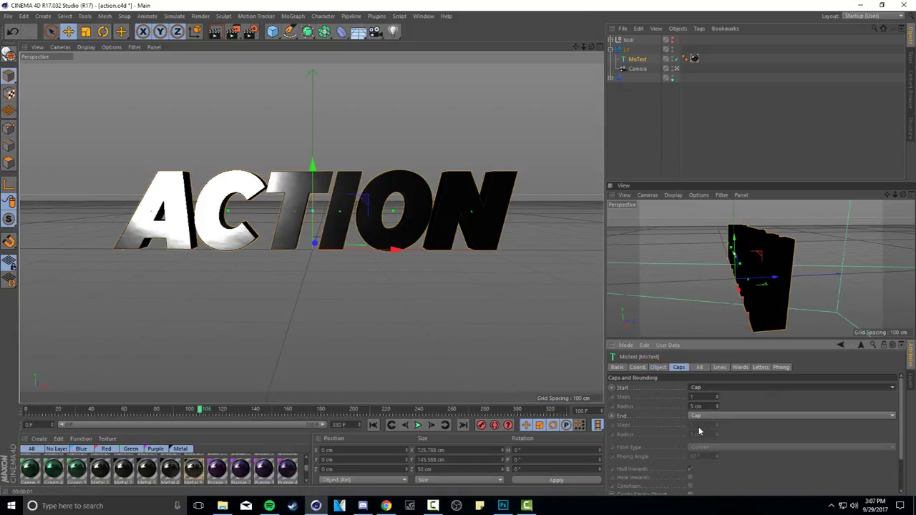
click(705, 416)
click(703, 454)
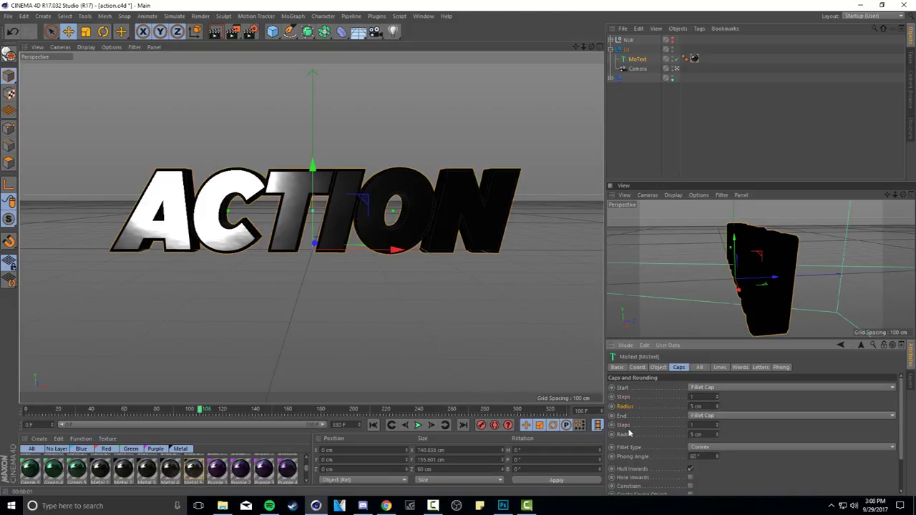
- Set the start and end fillets to 20 steps with a 3 cm radius, and render a preview of the view
click(694, 398)
text(20)
key(Tab)
text(3)
key(Tab)
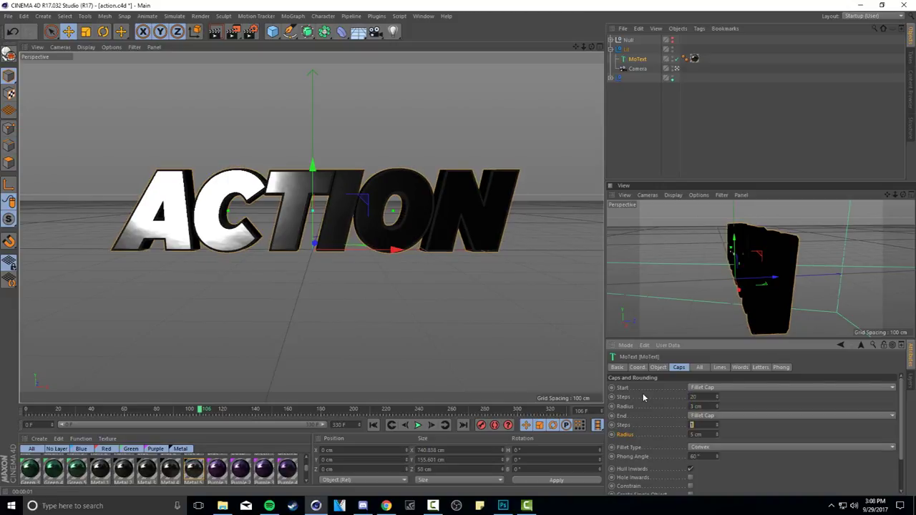
click(685, 160)
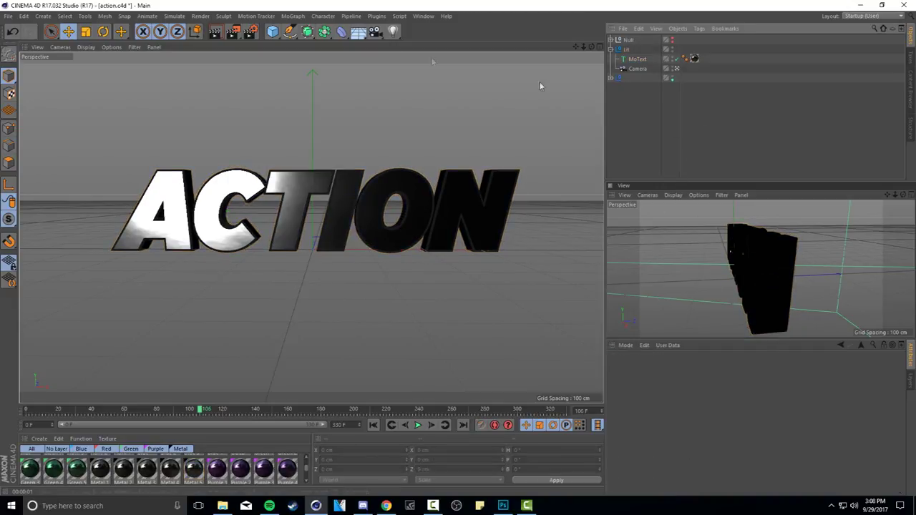
click(215, 32)
key(ctrl+r)
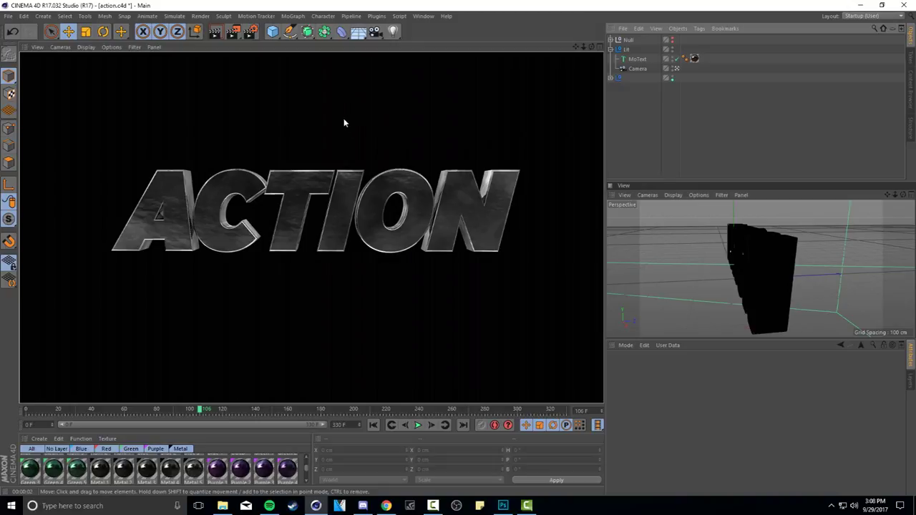
- Duplicate the ACTION MoText, place the copy above the original in its group, and replace the copy's material with Red 5
click(637, 60)
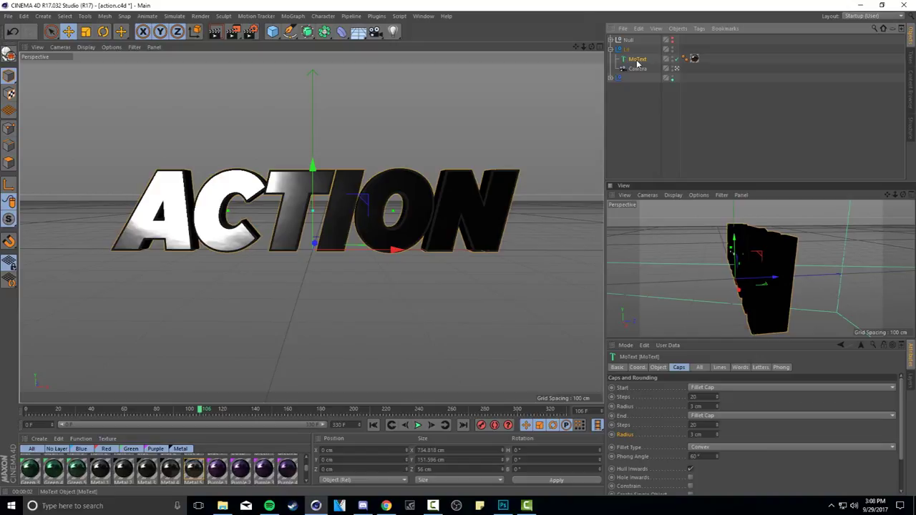
key(ctrl+c)
key(ctrl+v)
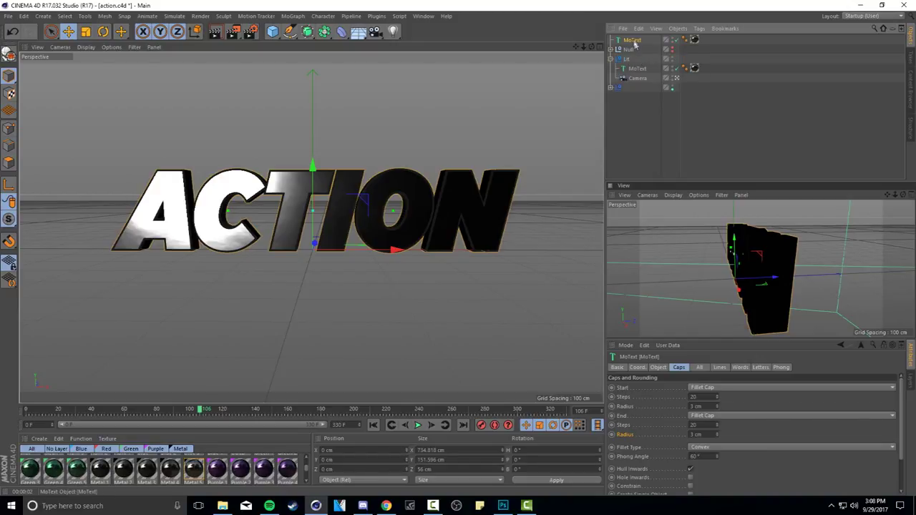
drag(633, 41, 641, 62)
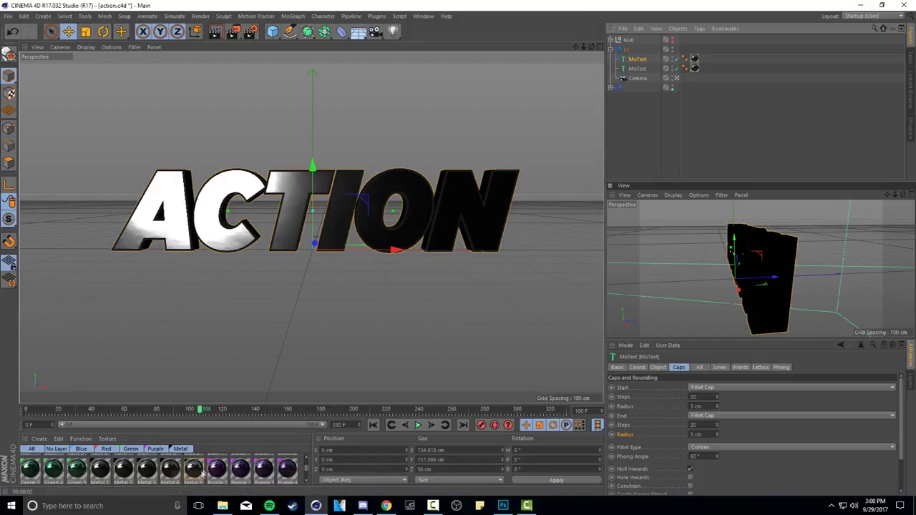
scroll(201, 475, down, 1)
drag(146, 474, 691, 58)
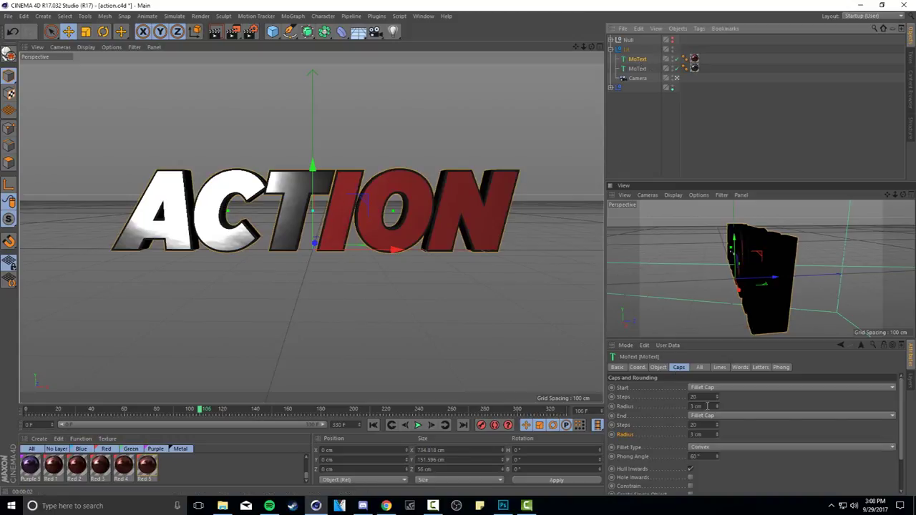
- Set the red copy's start and end fillet radius to 5 cm and render a preview of the view
drag(706, 407, 670, 407)
text(5)
click(709, 433)
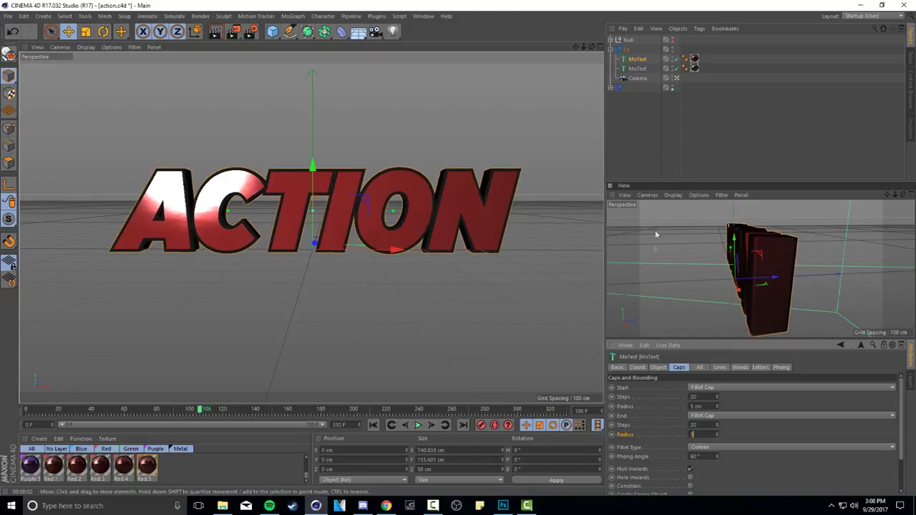
click(665, 158)
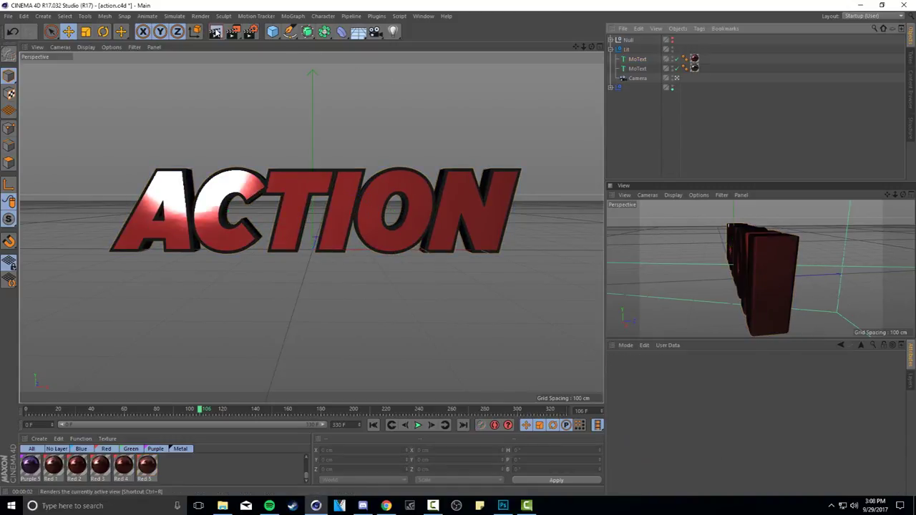
click(215, 32)
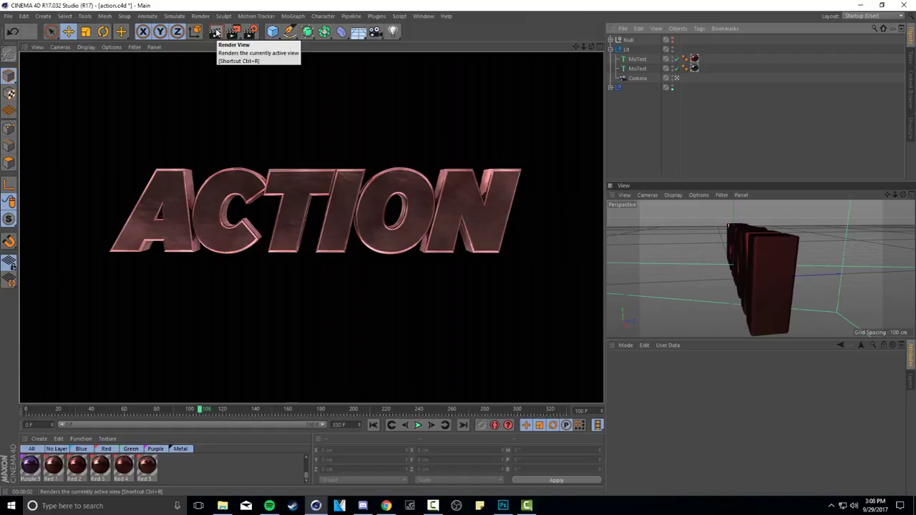
- Set the extrusion depth of the red ACTION text copy to 30 cm
click(627, 60)
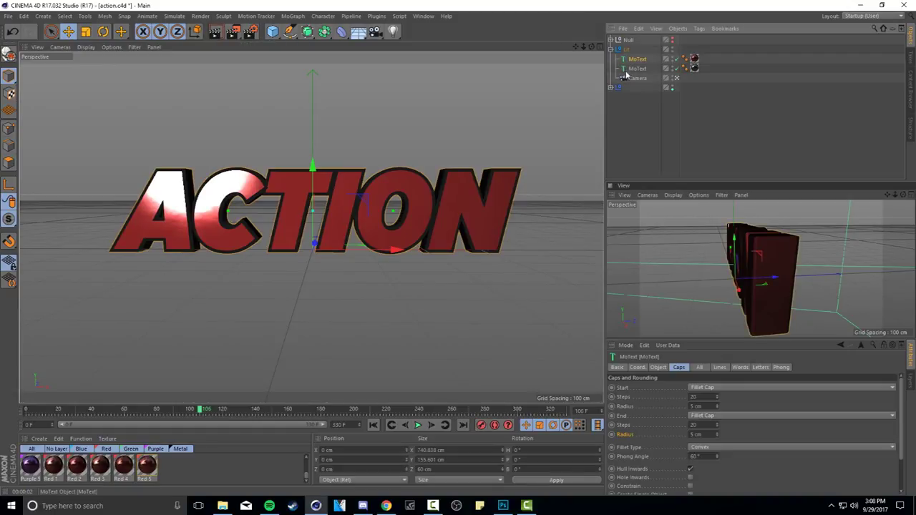
click(660, 368)
drag(666, 388, 648, 388)
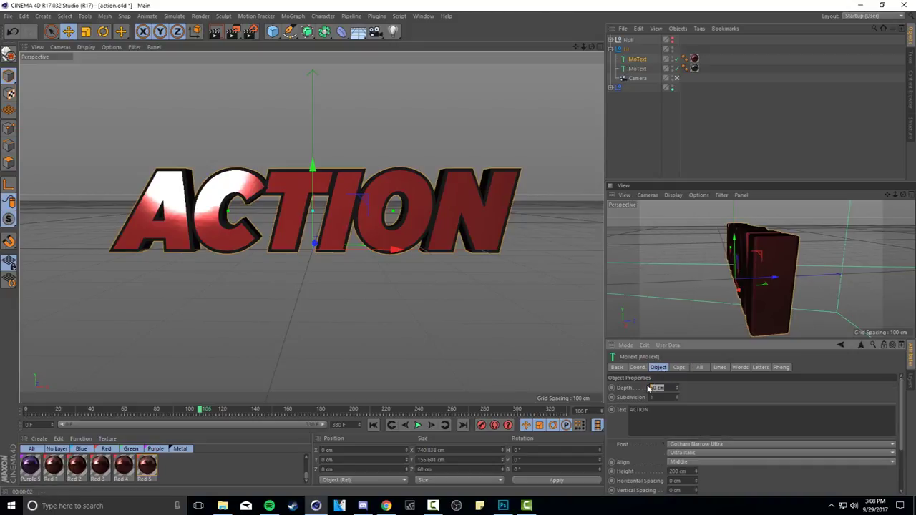
text(30)
key(Return)
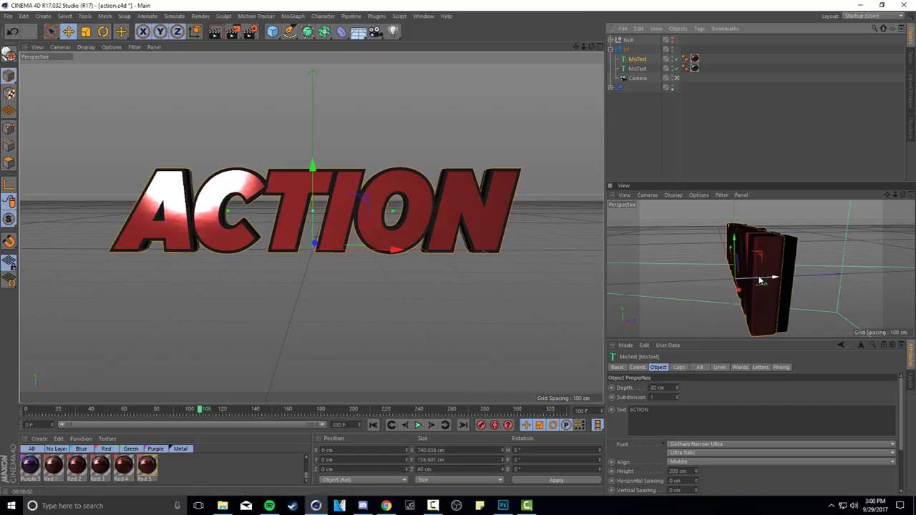
- Move the red text copy backward to a Z position of about 10.4 cm and render previews of the angled and front-facing perspective views
drag(752, 283, 753, 280)
drag(907, 194, 723, 258)
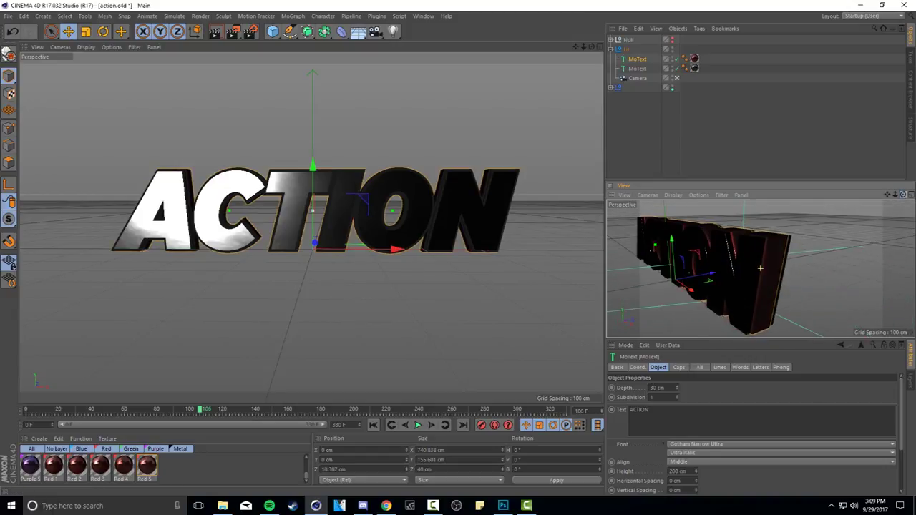
click(216, 33)
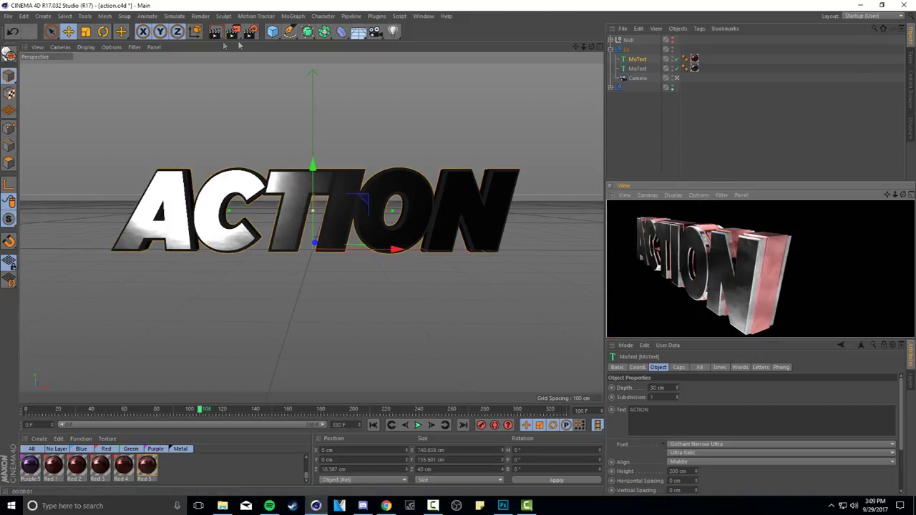
middle_click(395, 56)
middle_click(228, 83)
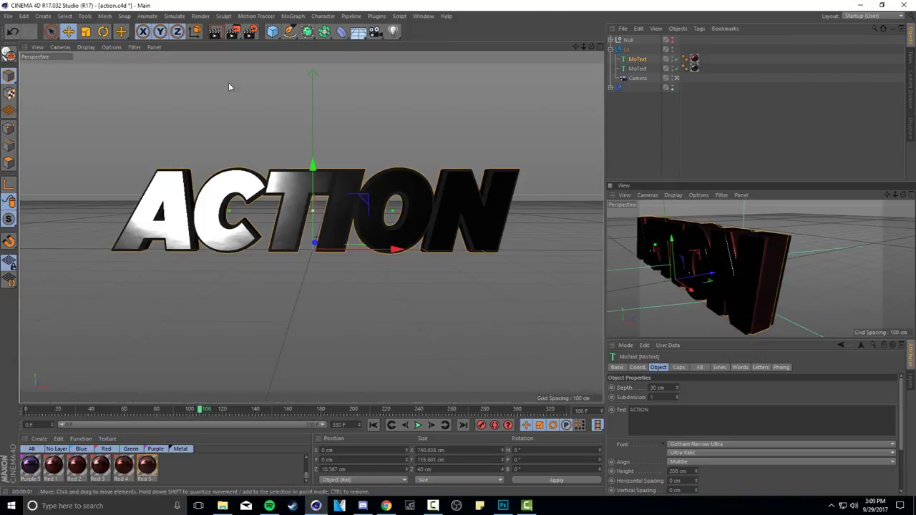
click(217, 36)
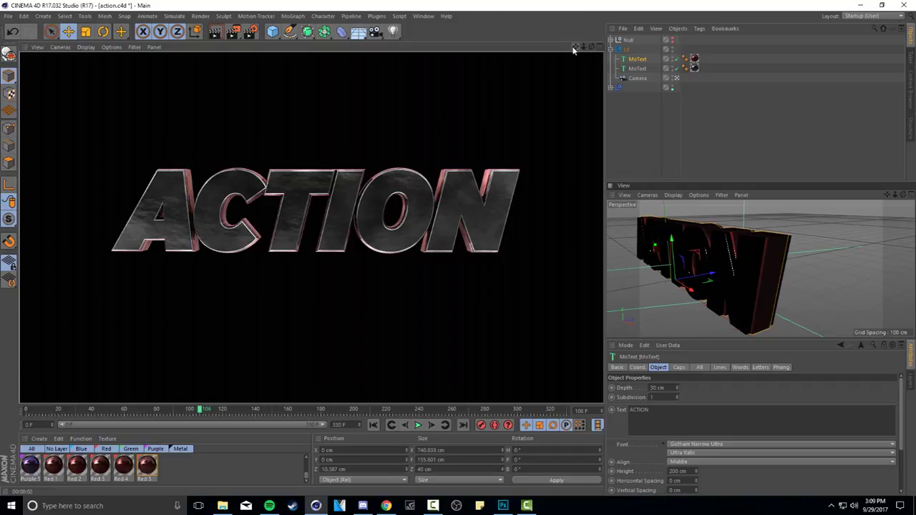
drag(576, 46, 582, 45)
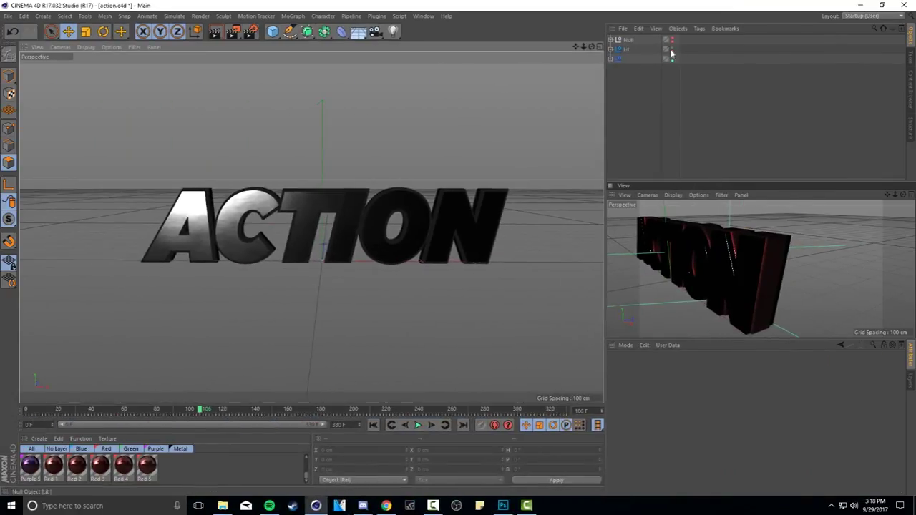
- Hide the Lit group in both the editor and the renderer, and maximize the Front view
click(673, 50)
click(672, 50)
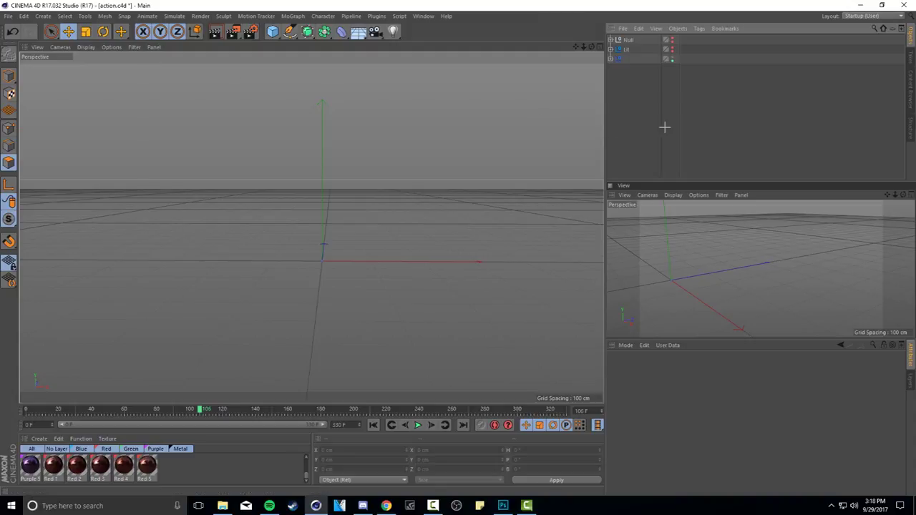
click(599, 47)
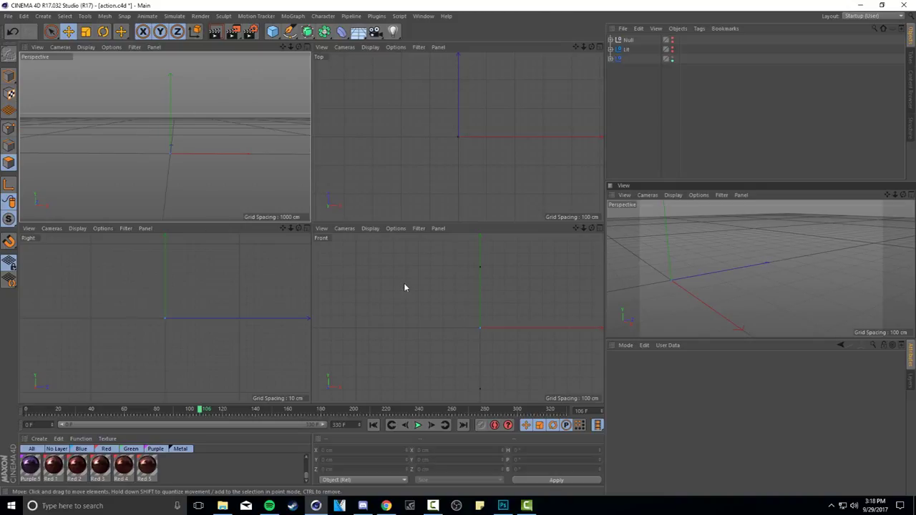
click(600, 228)
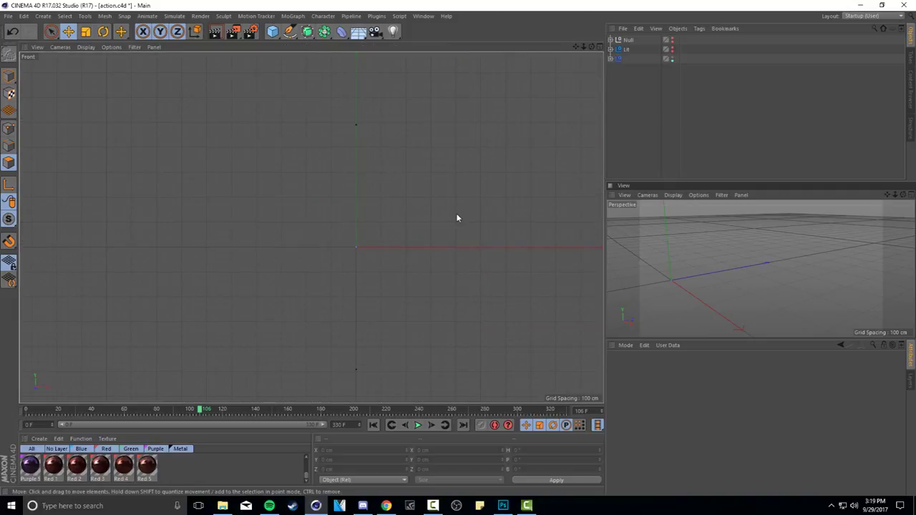
middle_click(362, 206)
middle_click(257, 151)
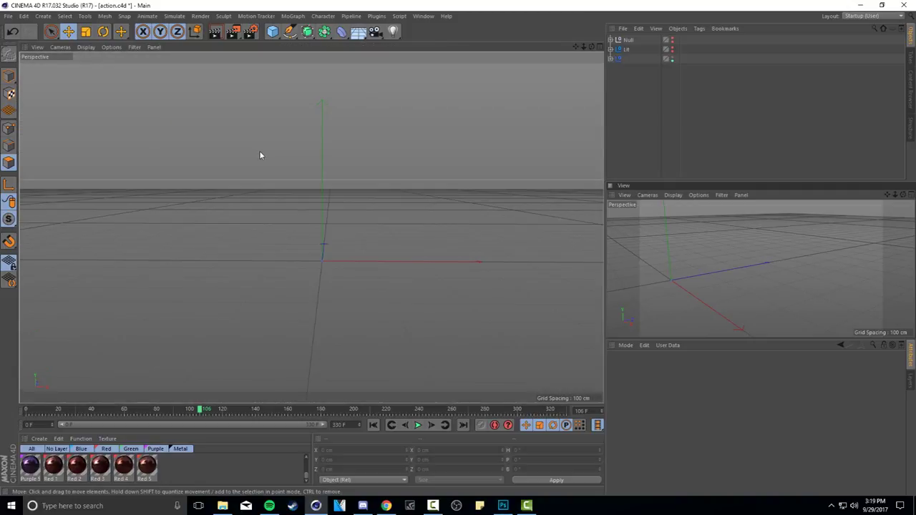
middle_click(258, 153)
middle_click(395, 246)
middle_click(263, 168)
middle_click(266, 174)
middle_click(241, 171)
middle_click(408, 270)
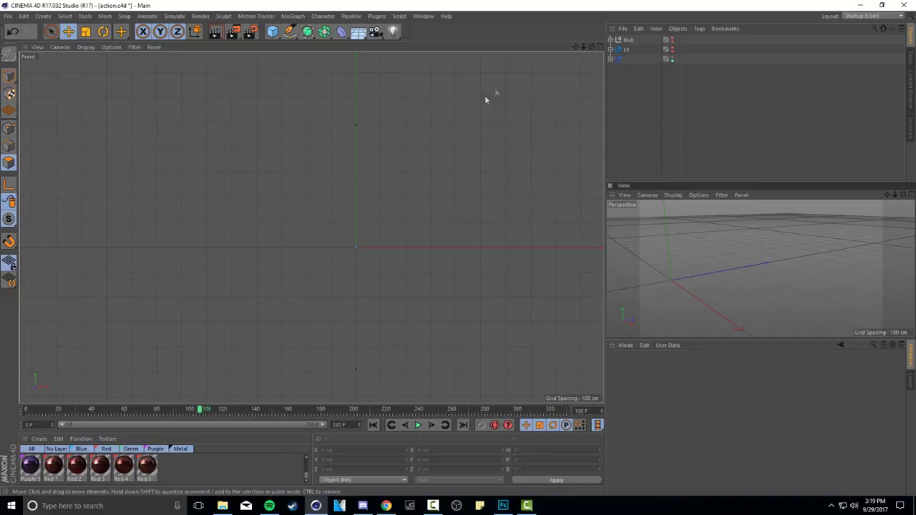
drag(576, 46, 312, 228)
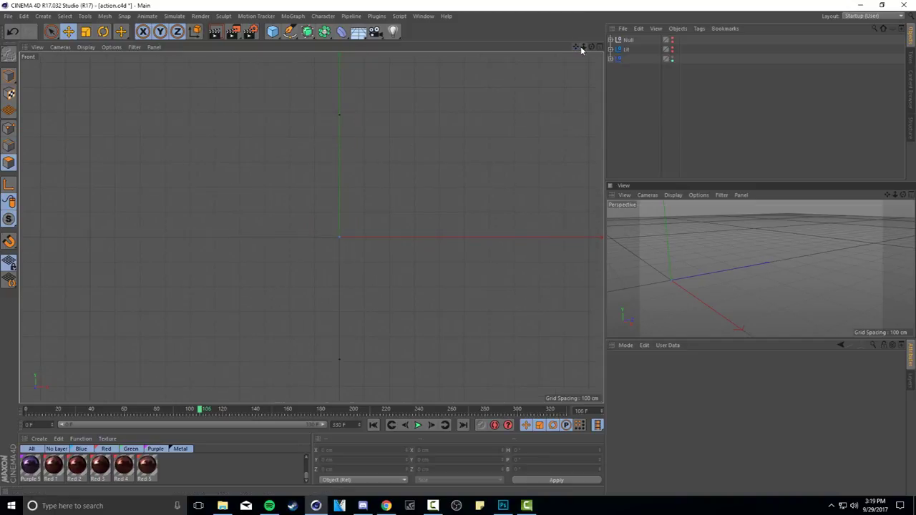
drag(577, 47, 574, 52)
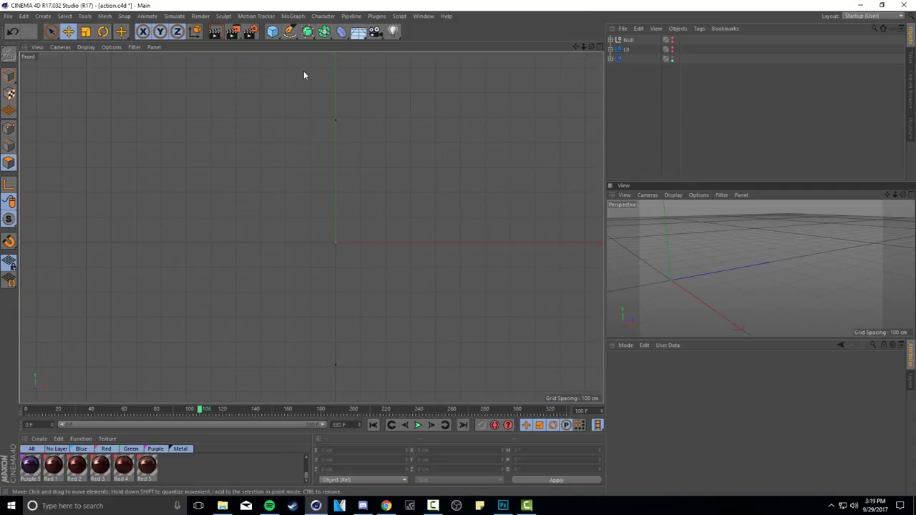
- With the Bezier Pen tool, draw an open half-bullet profile about 1300 cm long and 500 cm high, curving down to the X axis
drag(290, 36, 326, 48)
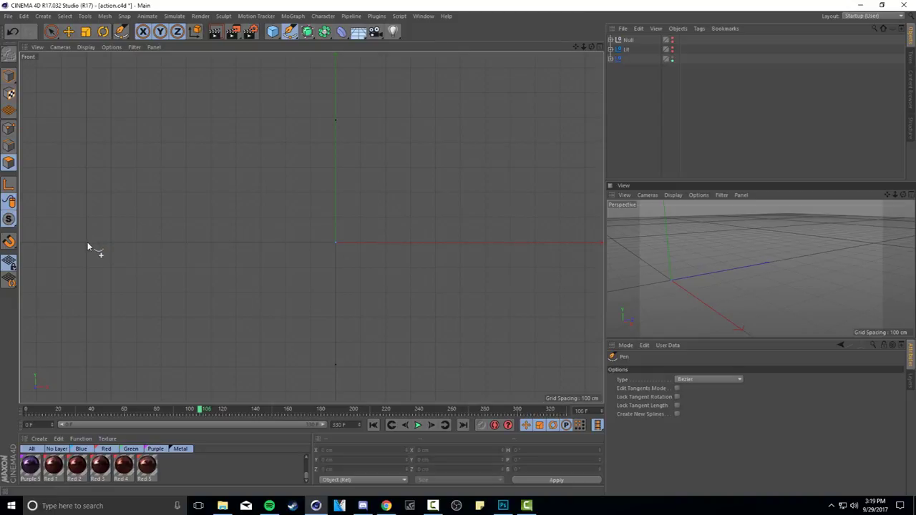
click(113, 244)
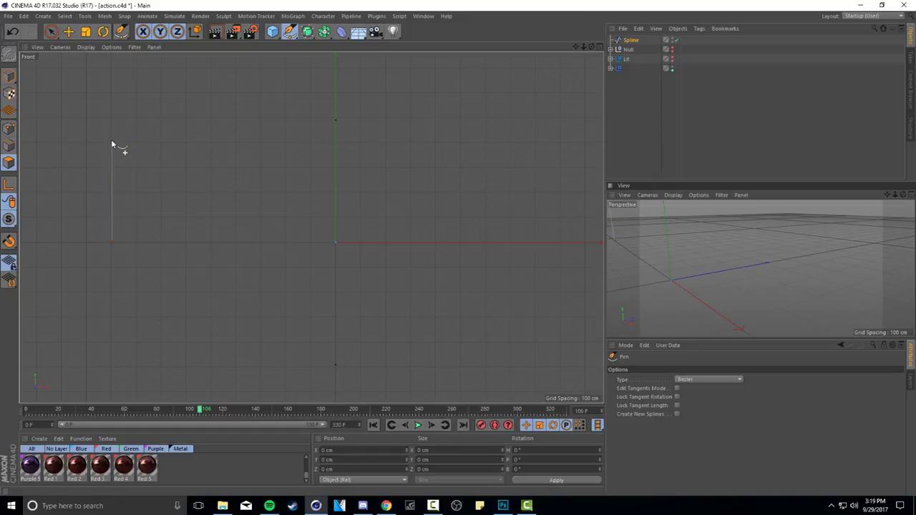
click(111, 117)
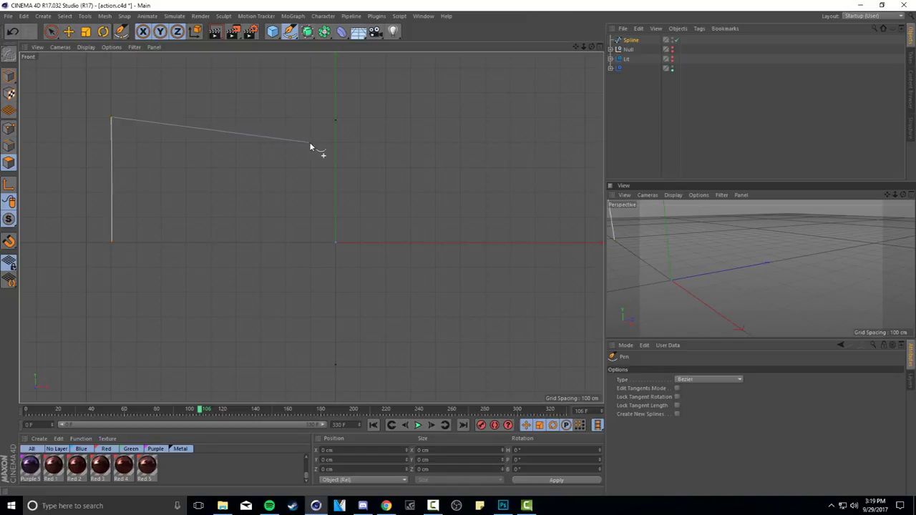
drag(310, 142, 376, 144)
key(ctrl+z)
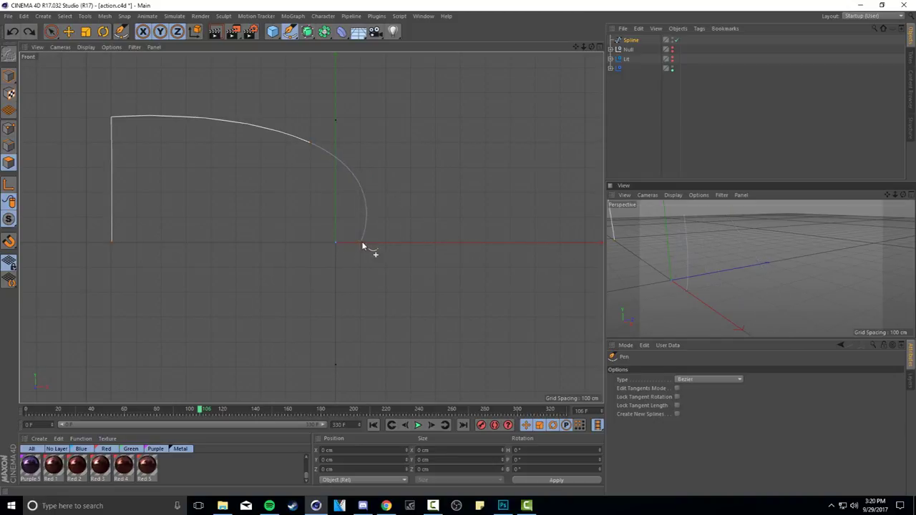
click(435, 241)
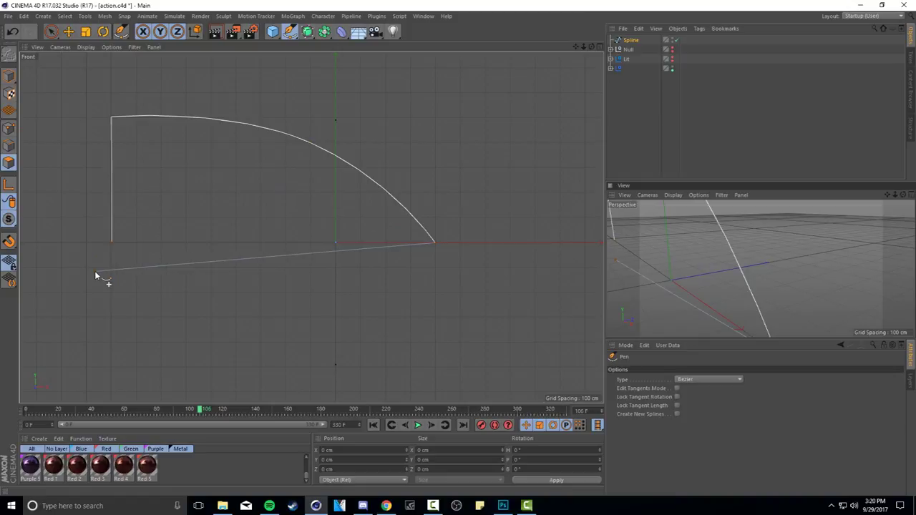
- Add a Lathe object and nest the half-bullet spline inside it
middle_click(232, 155)
middle_click(202, 148)
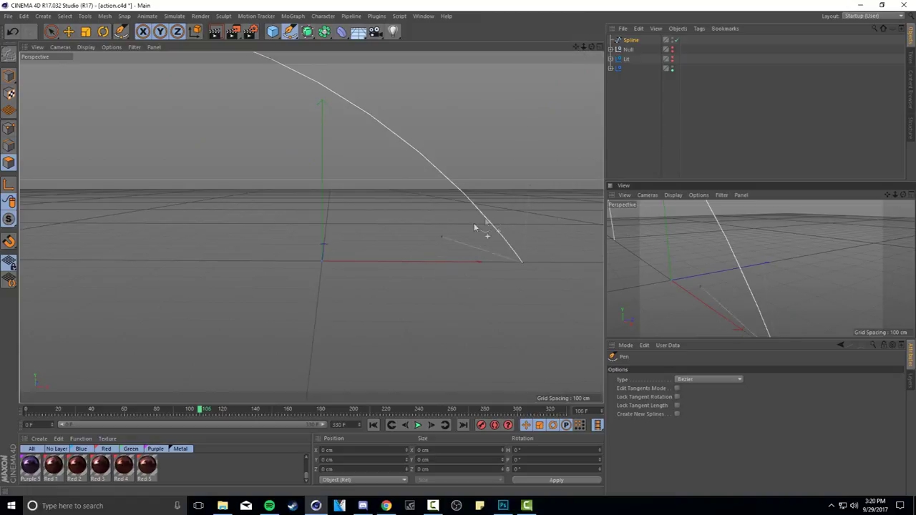
drag(584, 47, 618, 54)
click(307, 32)
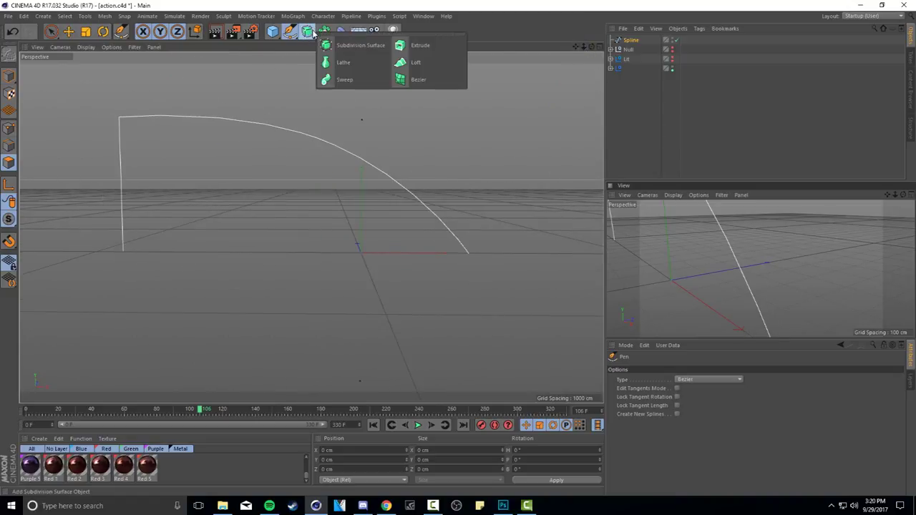
click(361, 66)
click(631, 50)
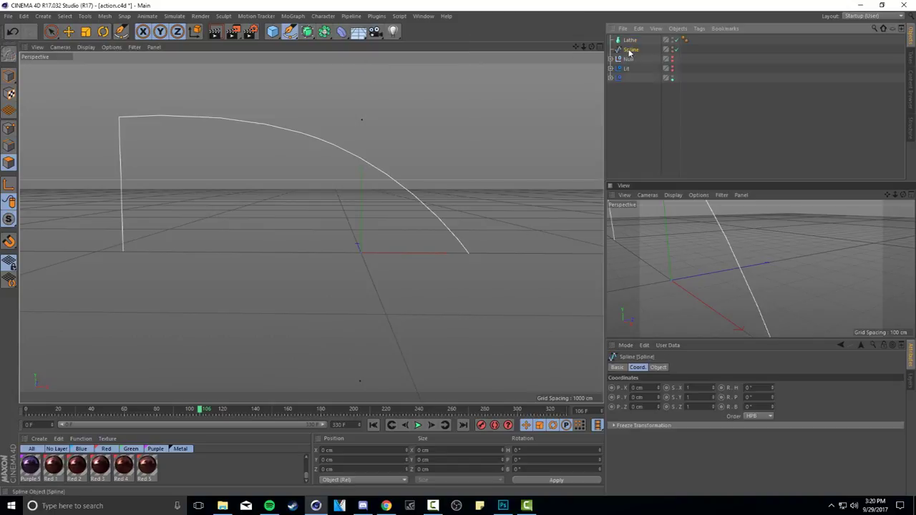
drag(632, 52, 592, 46)
click(627, 41)
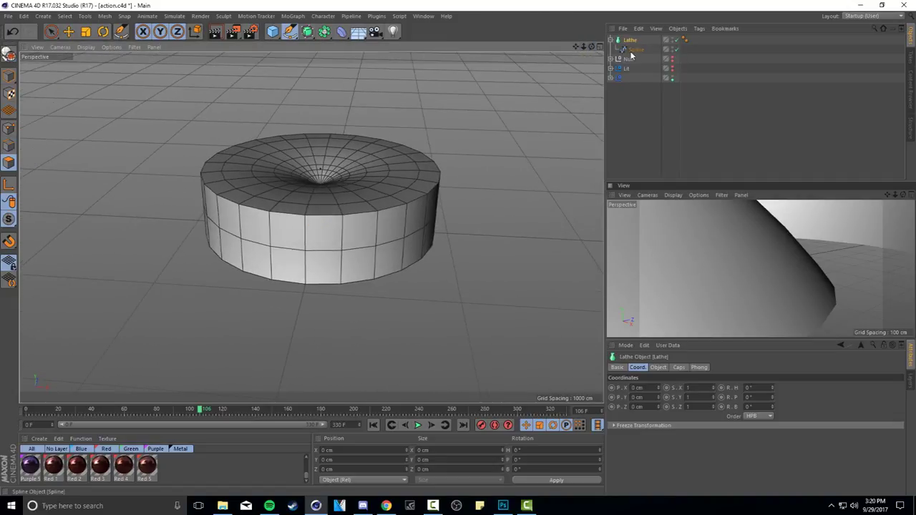
- Set the profile spline's bank rotation to 90° so the lathe forms an upside-down bullet shape
click(634, 50)
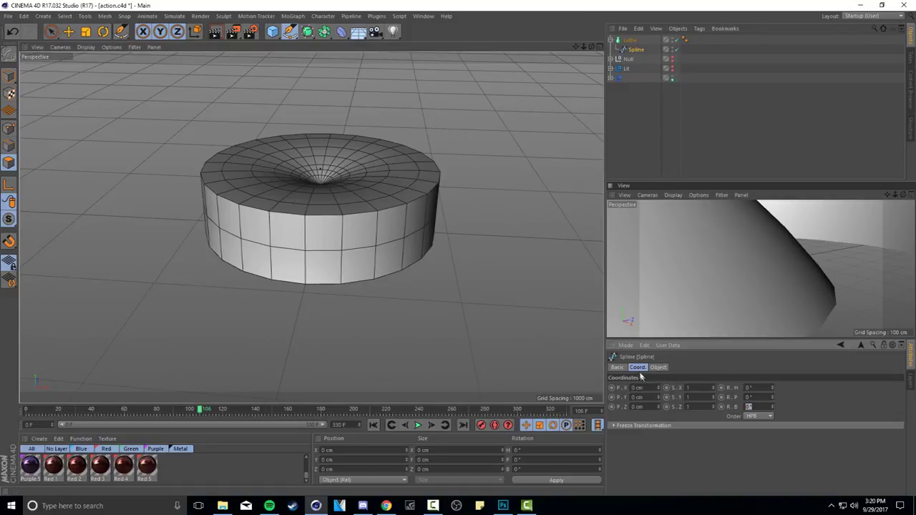
click(753, 406)
text(90)
key(Return)
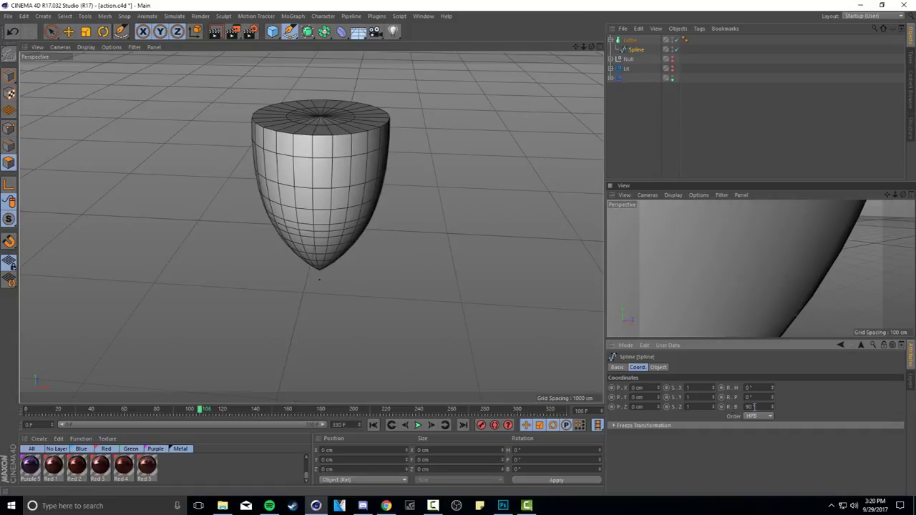
drag(583, 46, 593, 24)
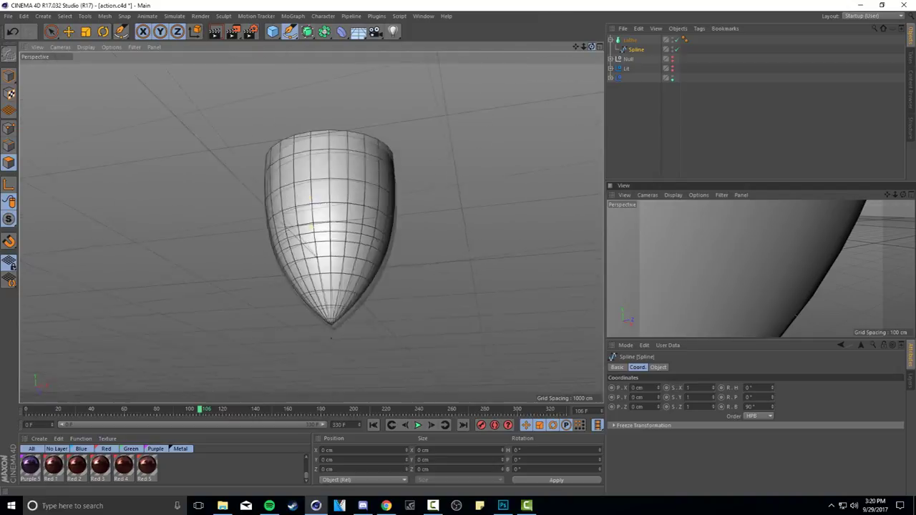
drag(548, 68, 555, 78)
- Try pulling the spline's tip point across the lathe axis and inspect the resulting shape in perspective
middle_click(561, 100)
middle_click(473, 312)
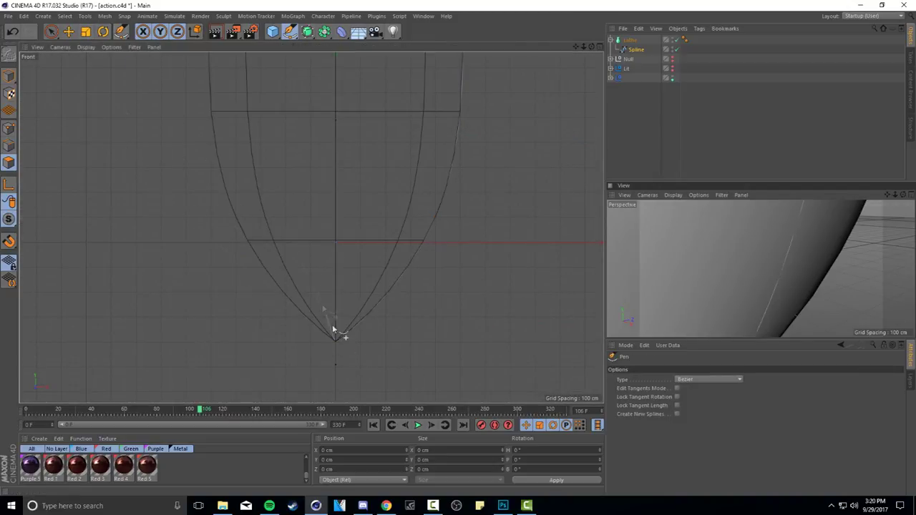
drag(336, 343, 24, 136)
key(ctrl+z)
drag(336, 343, 284, 337)
key(F1)
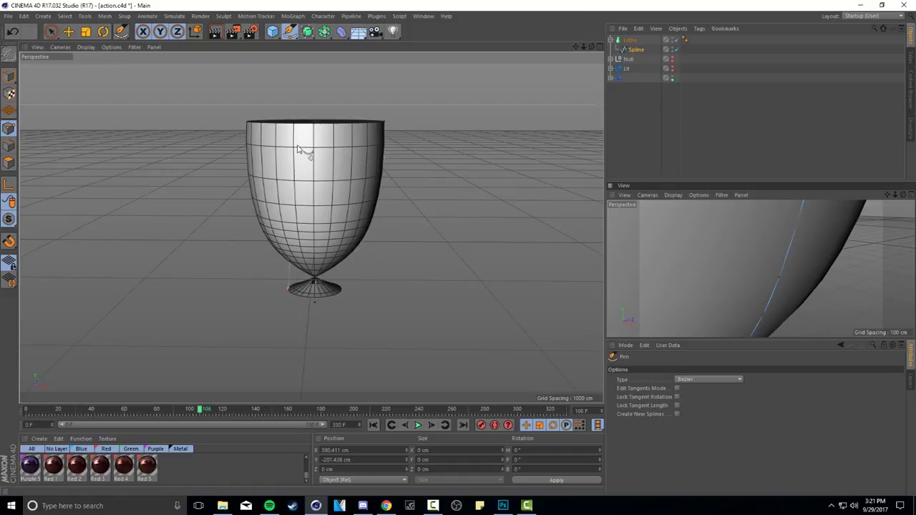
mouse_move(593, 47)
mouse_down()
mouse_move(592, 17)
mouse_move(593, 29)
mouse_up()
- In the Front view, reposition the spline's tip point just beside the lathe axis to form a clean bullet tip, and check it in perspective
middle_click(432, 145)
middle_click(428, 285)
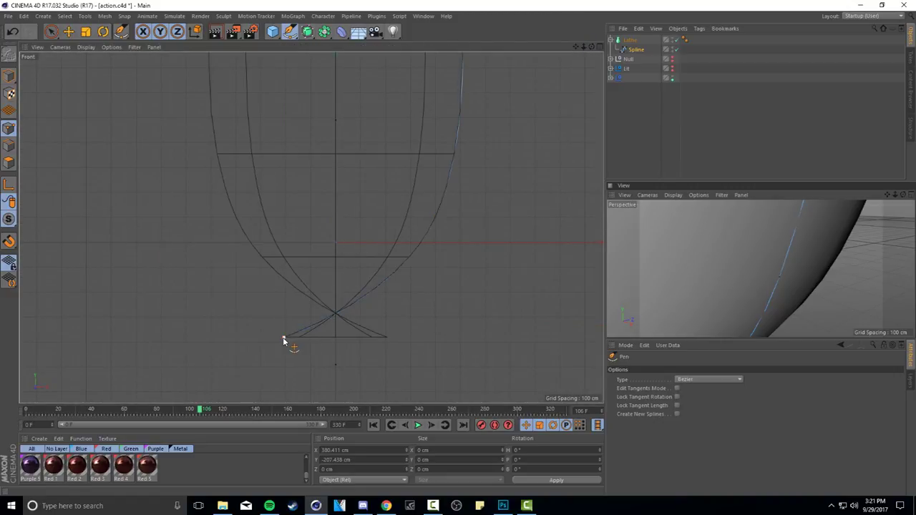
drag(284, 339, 343, 266)
middle_click(347, 326)
middle_click(162, 166)
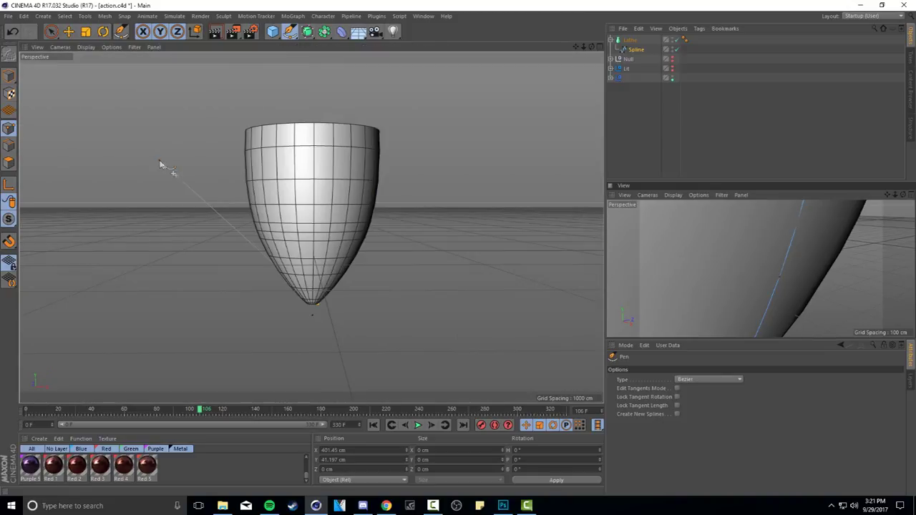
scroll(338, 264, up, 3)
mouse_move(585, 48)
mouse_down()
mouse_move(593, 49)
mouse_move(584, 47)
mouse_up()
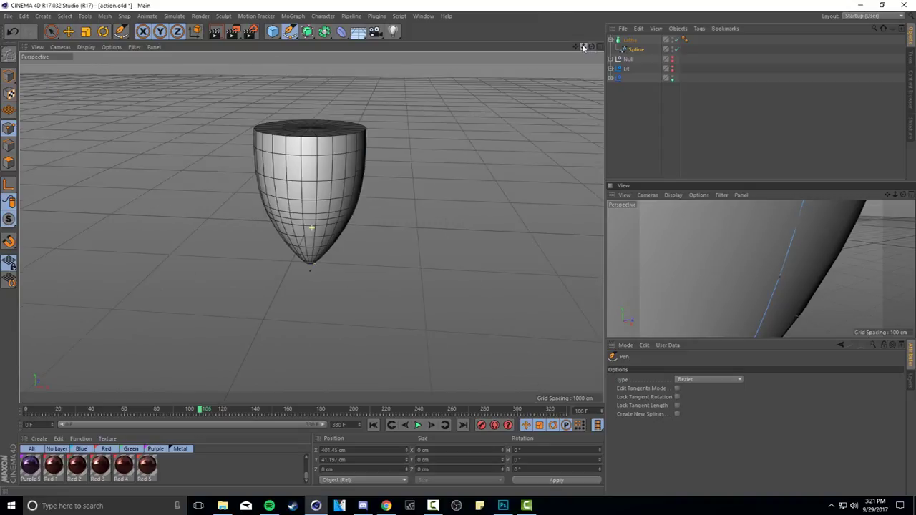
- Rotate the whole Lathe object to a pitch of -180° so the bullet tip points upward
click(611, 40)
click(628, 40)
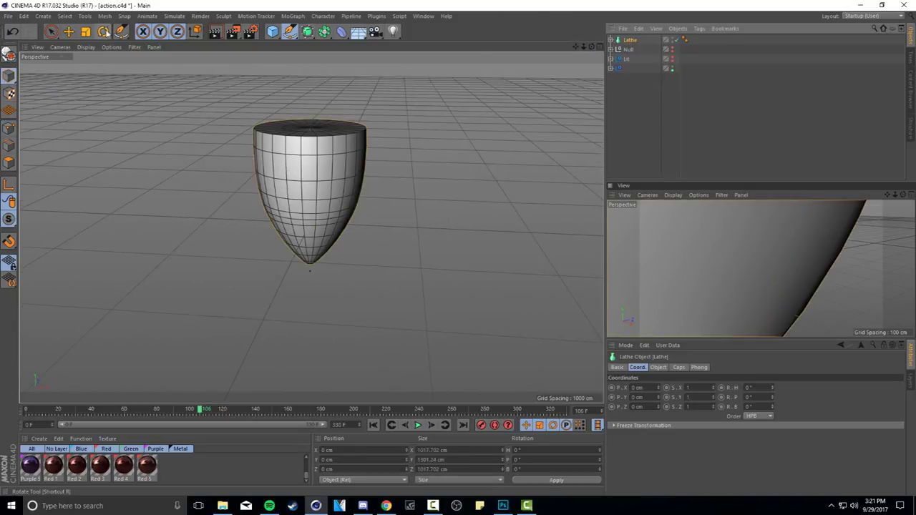
click(103, 31)
drag(301, 228, 246, 233)
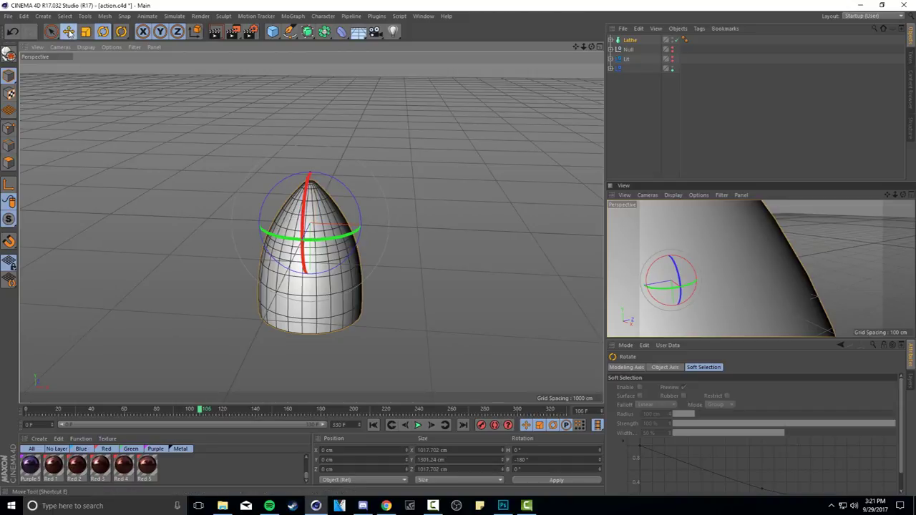
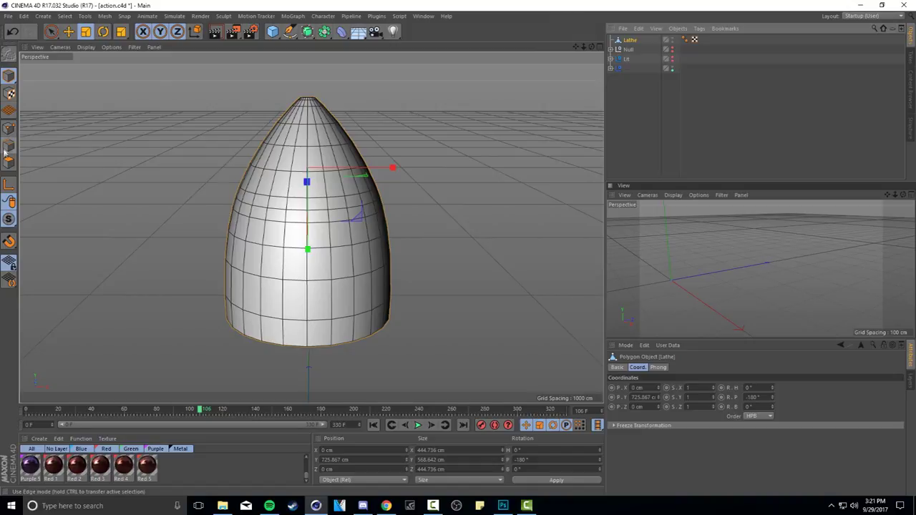
- In polygon mode, loop-select all the polygon rings that form the bullet's upper tip section
click(9, 162)
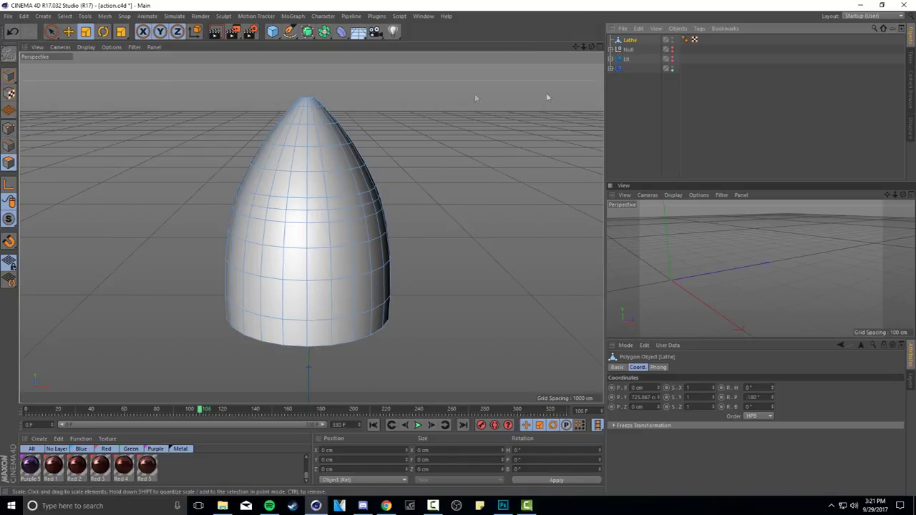
mouse_move(584, 47)
mouse_down()
mouse_move(593, 46)
mouse_move(584, 50)
mouse_up()
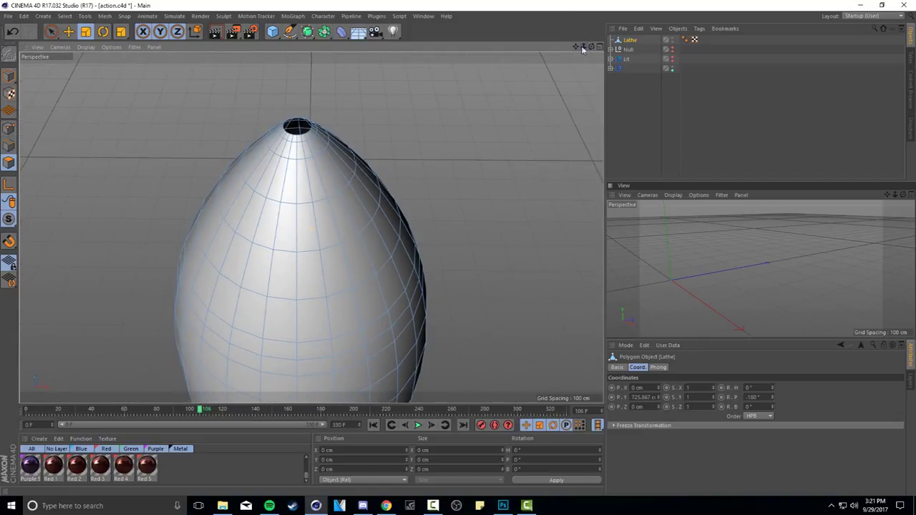
key(u)
key(l)
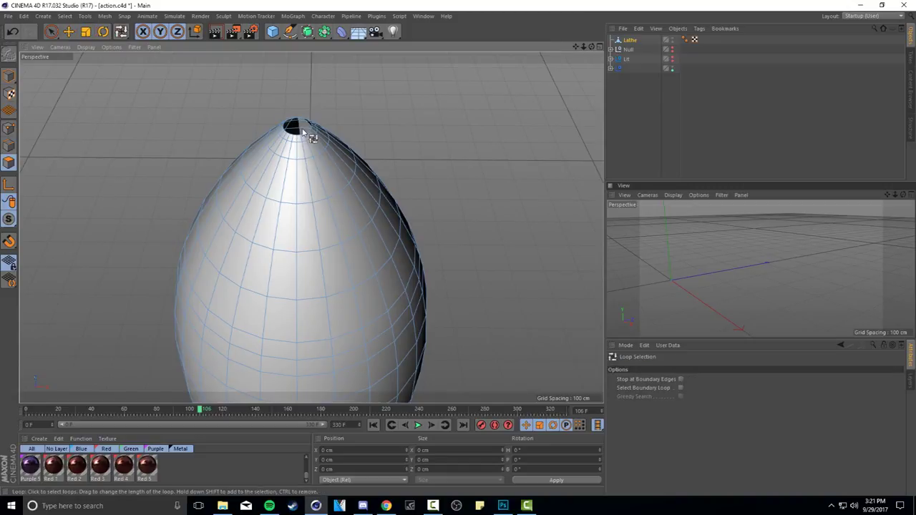
drag(317, 149, 359, 307)
mouse_move(584, 47)
mouse_down()
mouse_move(576, 47)
mouse_move(591, 47)
mouse_up()
ctrl+click(347, 233)
scroll(390, 176, down, 2)
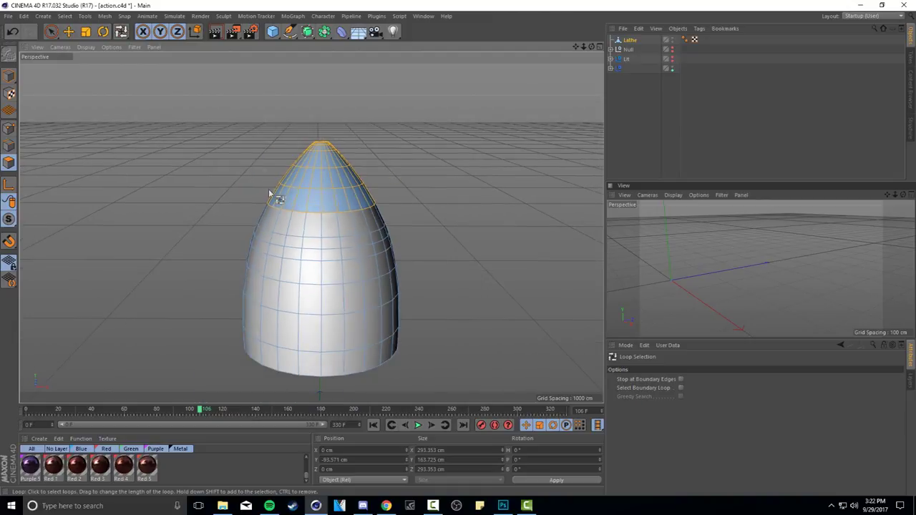
scroll(325, 182, up, 2)
scroll(411, 140, up, 2)
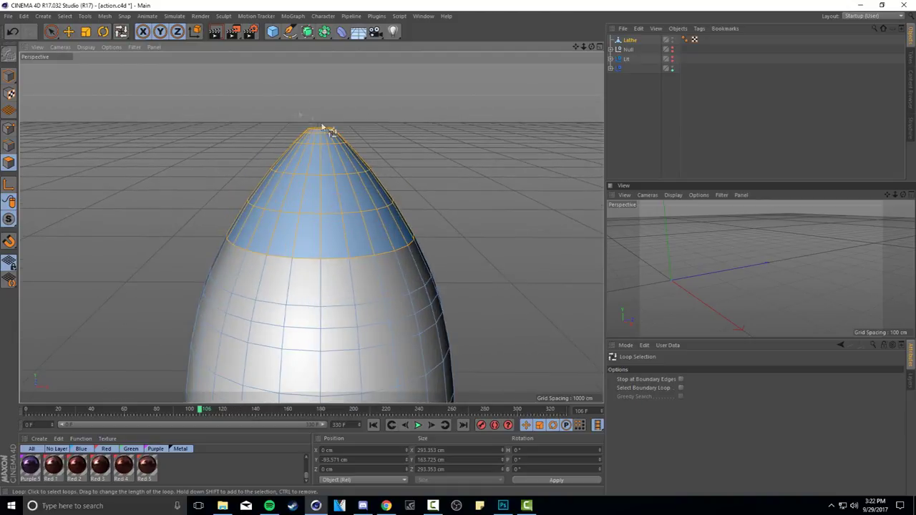
- Move the selected tip section about 30 cm down toward the body to form a stepped shoulder, and inspect the shape
click(69, 31)
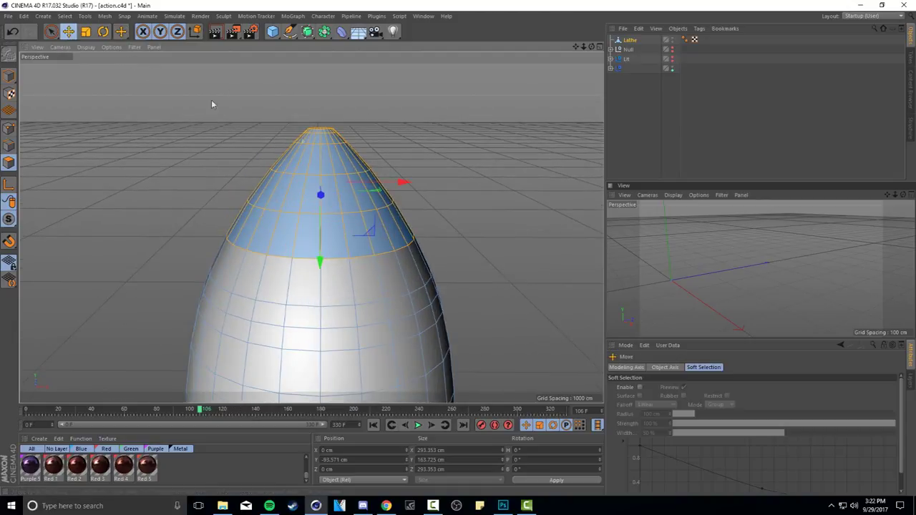
mouse_move(320, 228)
mouse_down()
mouse_move(320, 254)
mouse_move(318, 246)
mouse_up()
drag(583, 47, 586, 2)
drag(585, 46, 465, 50)
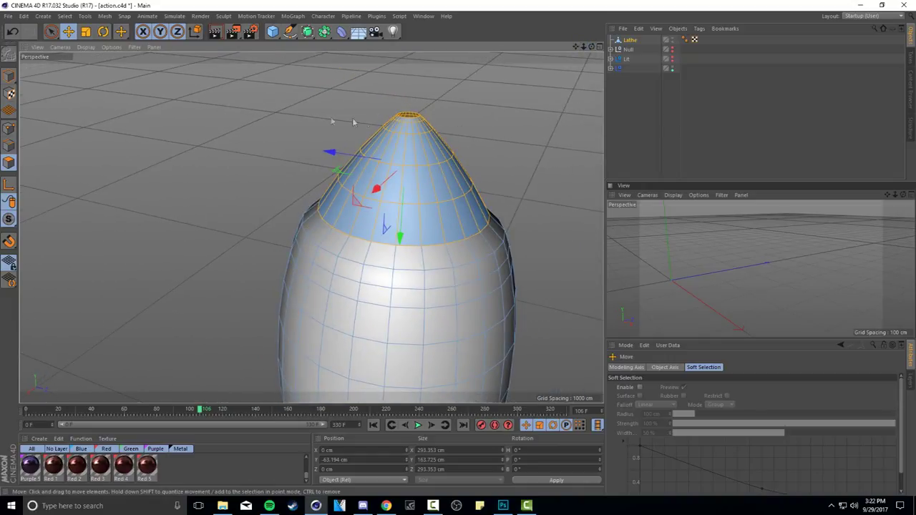
drag(592, 47, 617, 29)
alt+drag(311, 228, 405, 122)
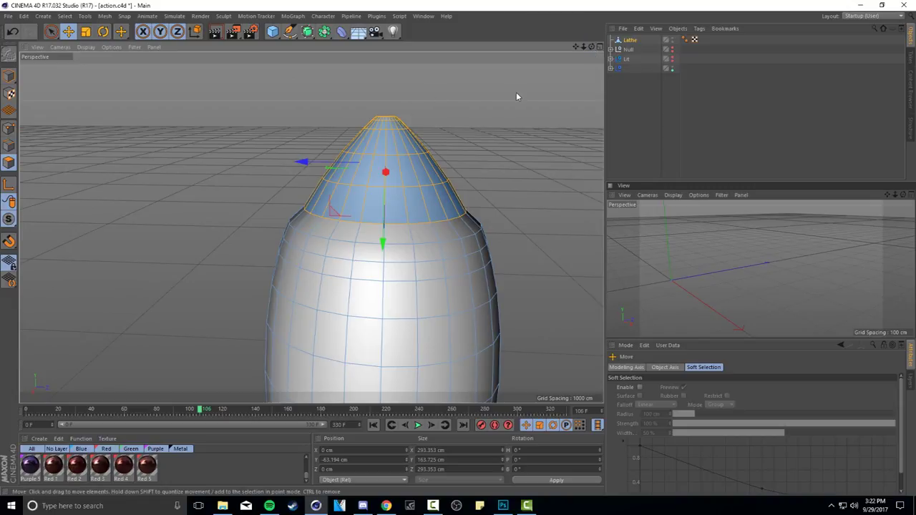
mouse_move(582, 47)
mouse_down()
mouse_move(556, 47)
mouse_move(591, 57)
mouse_up()
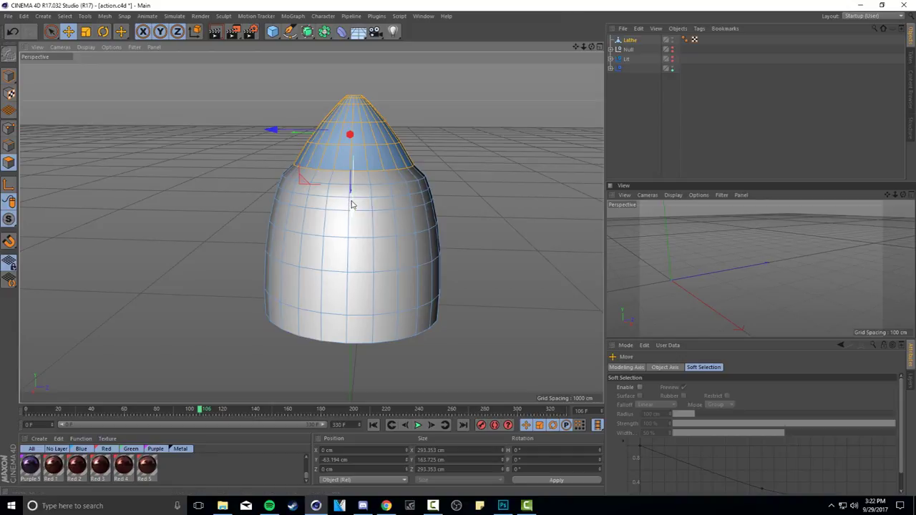
drag(895, 195, 761, 269)
drag(591, 46, 592, 51)
click(630, 40)
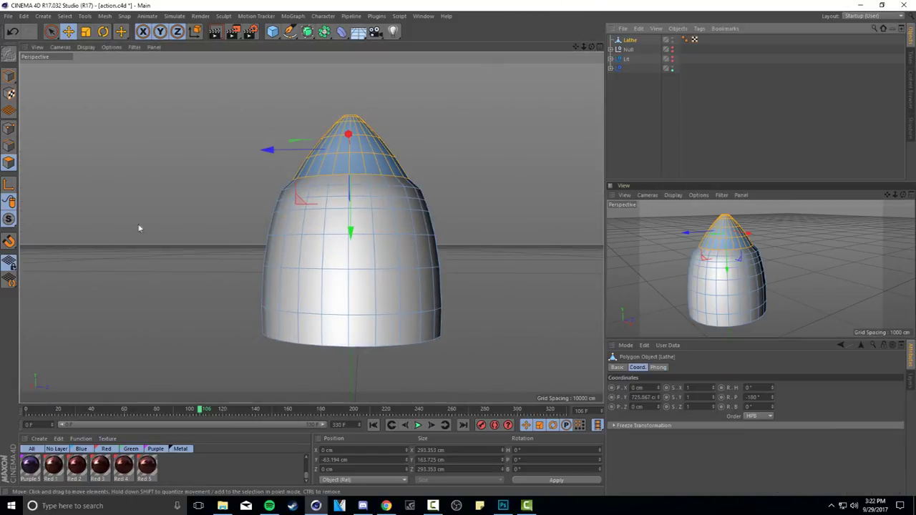
- Try insetting the polygon loop at the bullet's base with Extrude Inner at a 16 cm offset
right_click(303, 239)
click(369, 301)
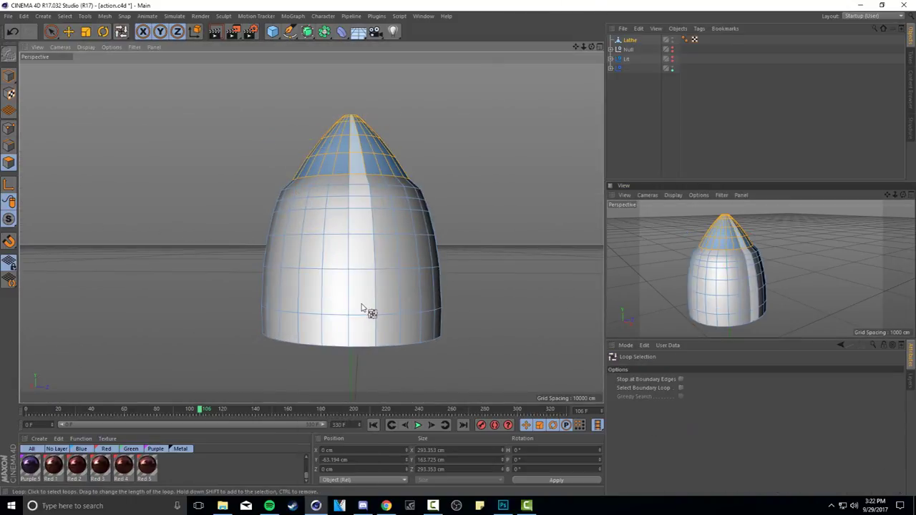
click(421, 326)
right_click(486, 296)
click(518, 295)
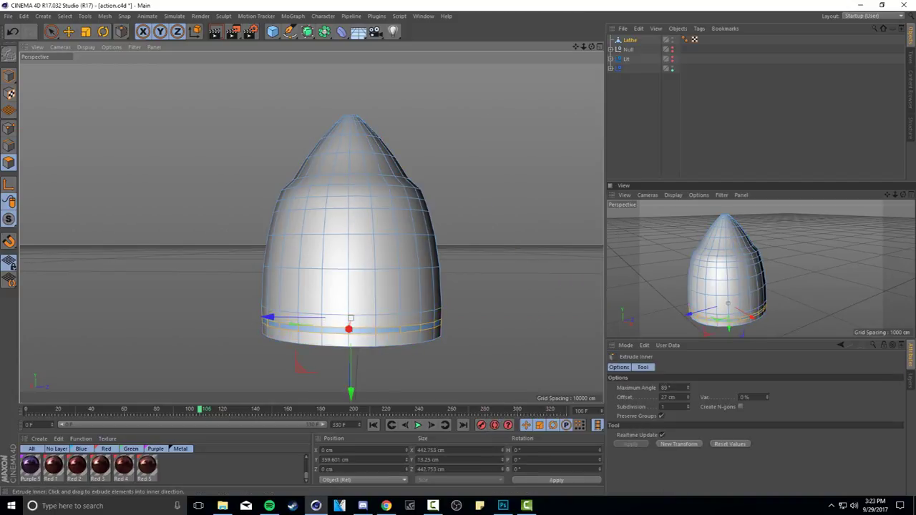
right_click(475, 280)
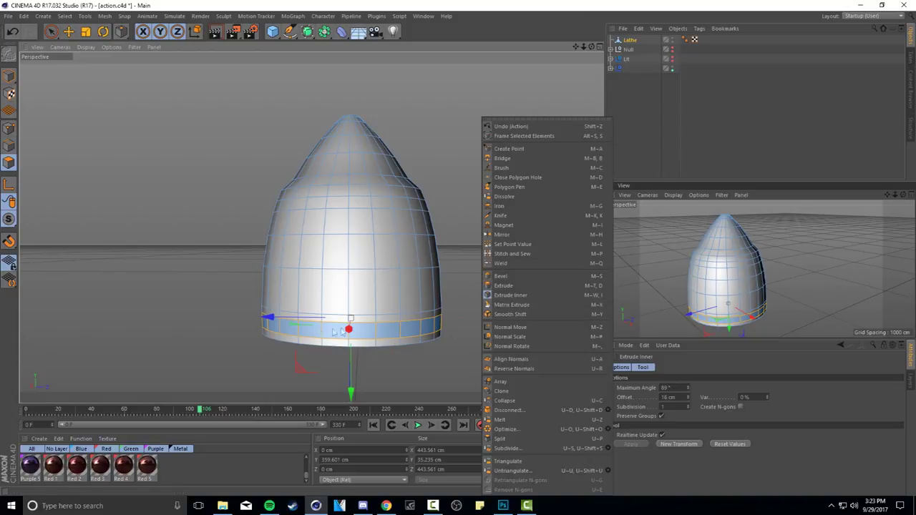
click(637, 137)
- Try loop-selecting the bullet's middle band, tip rings and inset base band
key(u)
key(l)
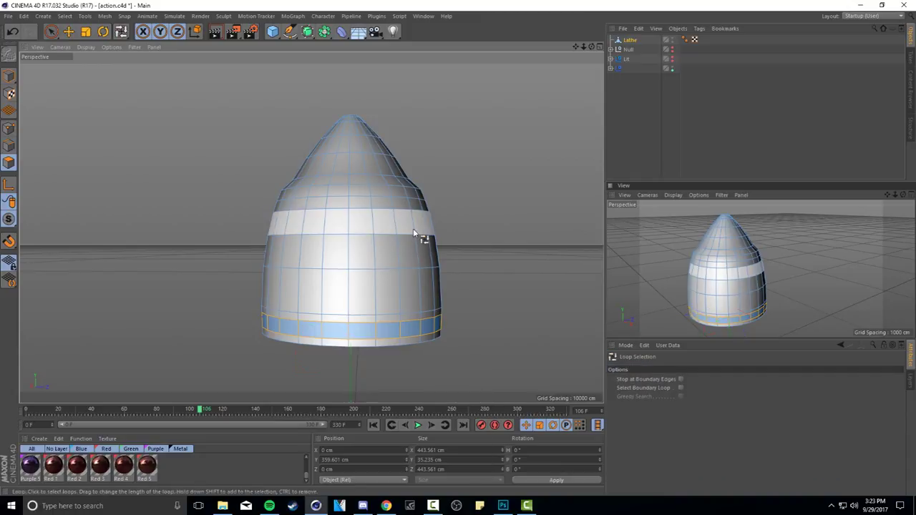
click(380, 229)
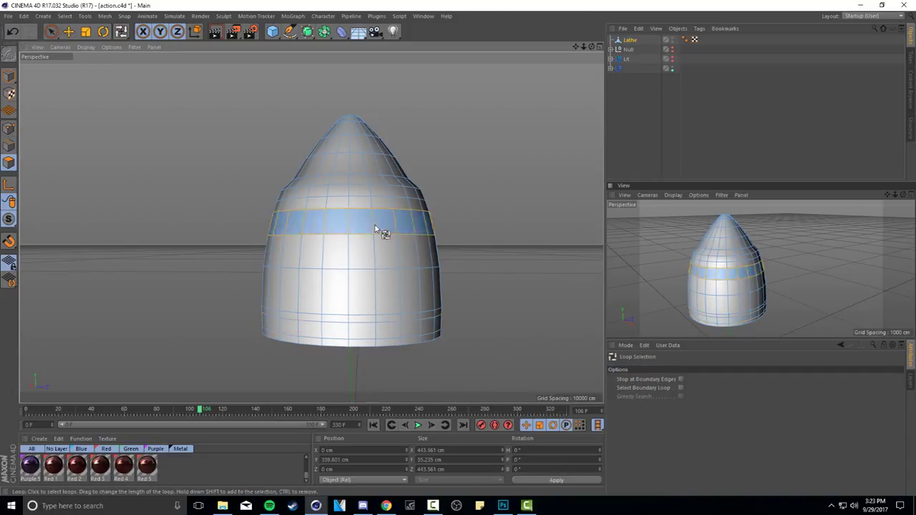
click(363, 146)
shift+click(362, 164)
shift+click(356, 131)
click(351, 334)
drag(592, 47, 592, 72)
alt+drag(311, 226, 312, 208)
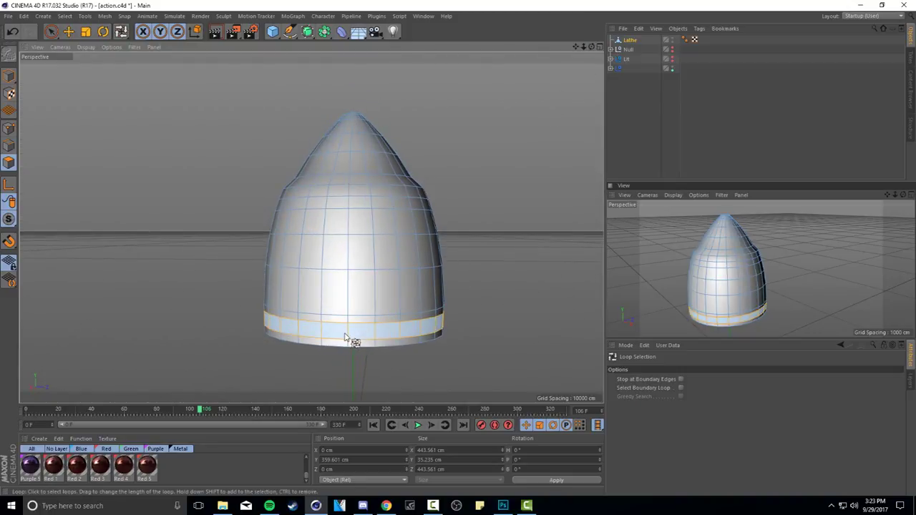
click(365, 337)
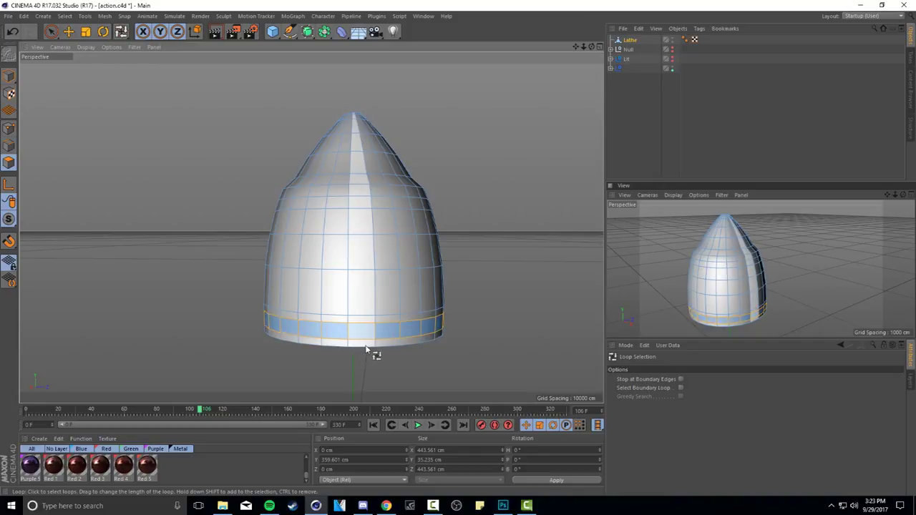
- Undo the recent loop selections and the inset of the base ring
key(ctrl+z)
key(ctrl+z)
key(ctrl+z)
key(ctrl+z)
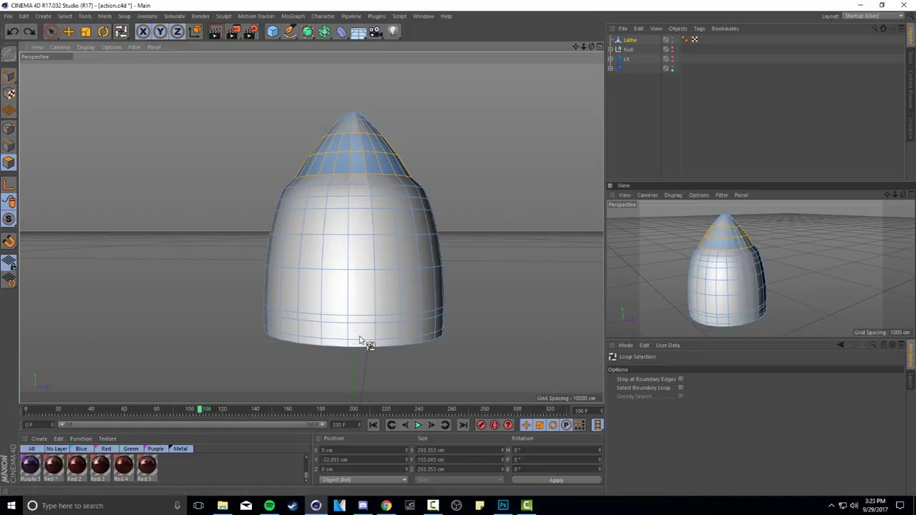
- Loop-select the lowest side ring of the bullet and inset it with Extrude Inner at a 17 cm offset
click(357, 337)
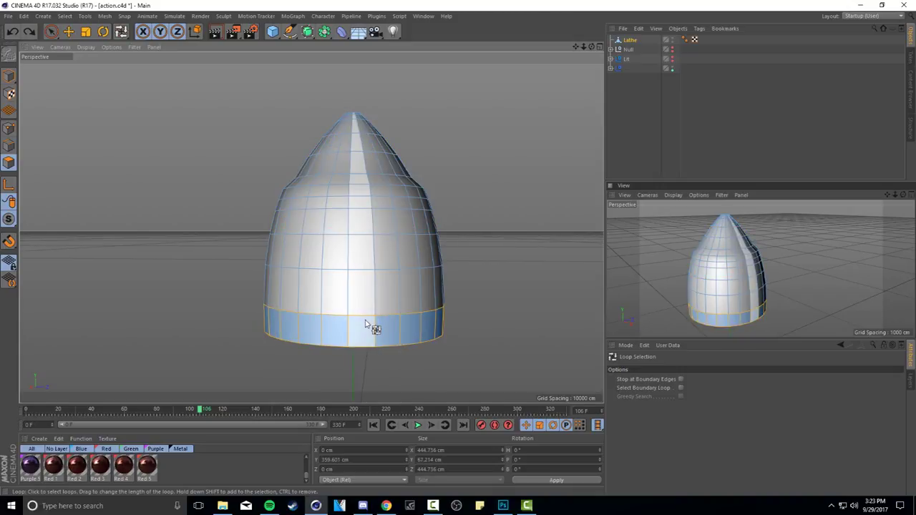
right_click(497, 237)
click(530, 295)
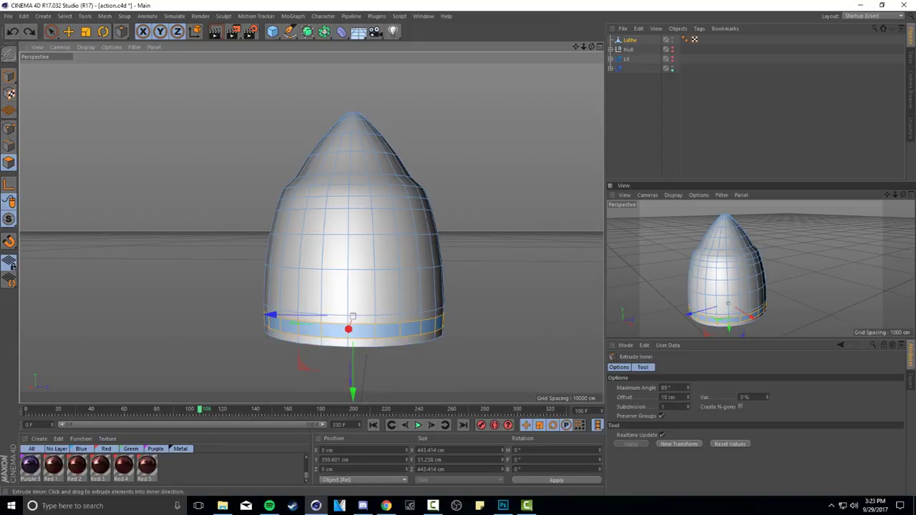
drag(517, 290, 519, 290)
- Bevel the inset ring inward with a 9 cm offset and extrusion to form a groove, and preview it with a viewport render
right_click(501, 252)
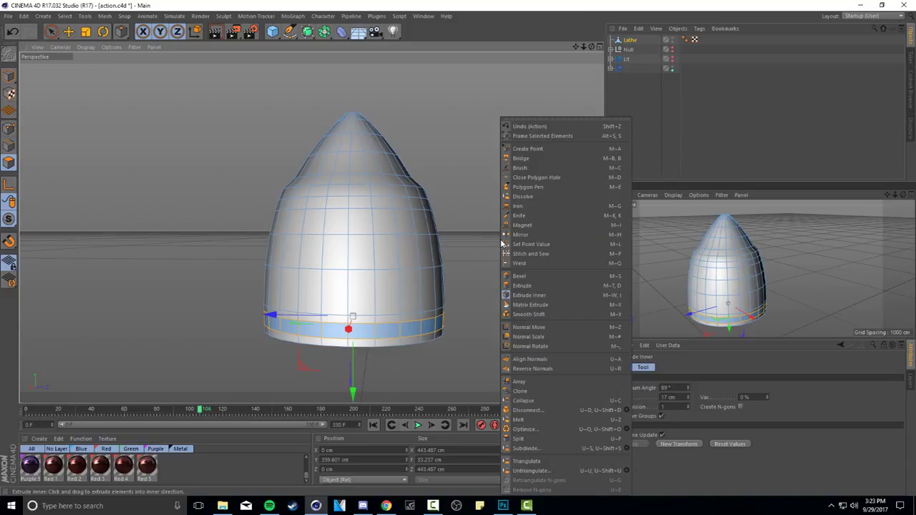
click(525, 278)
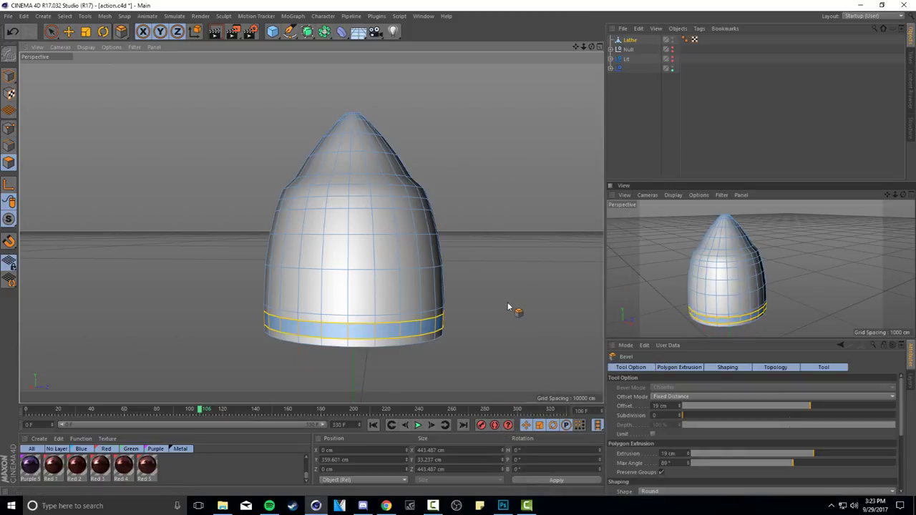
mouse_move(508, 303)
mouse_down()
mouse_move(527, 302)
mouse_move(504, 304)
mouse_up()
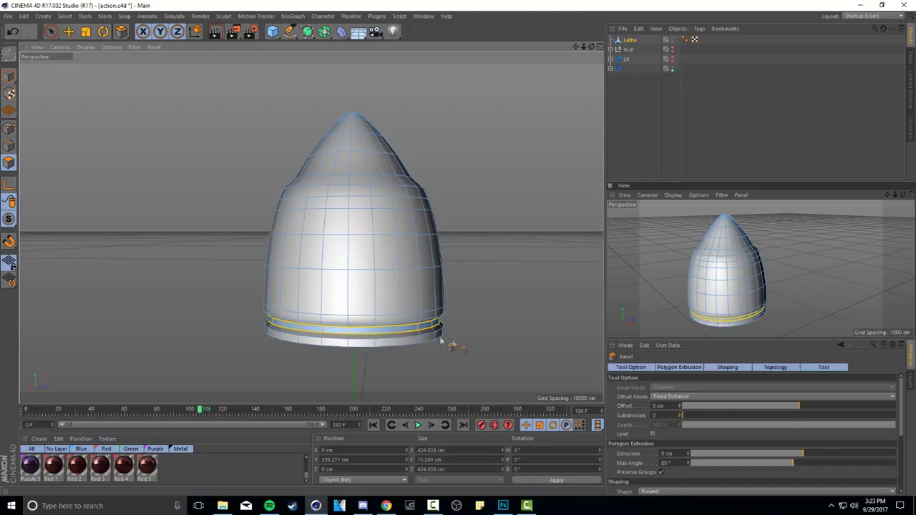
key(ctrl+r)
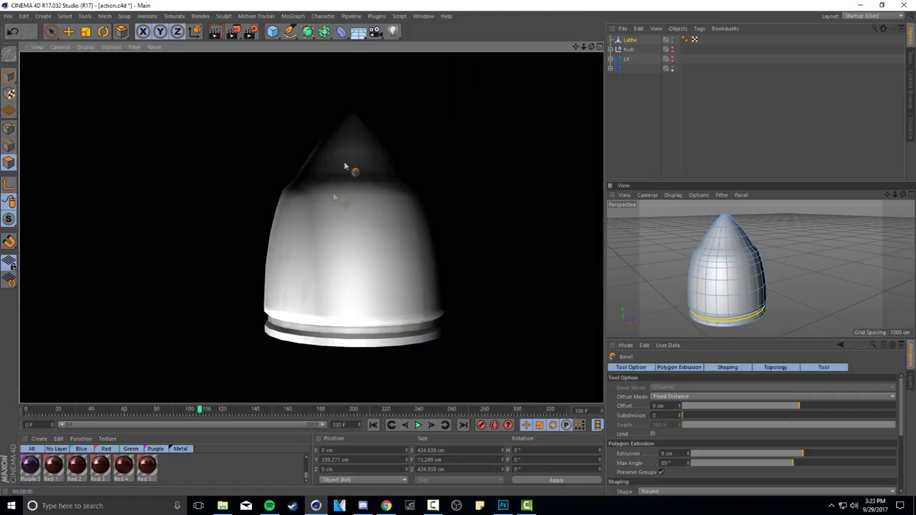
click(637, 129)
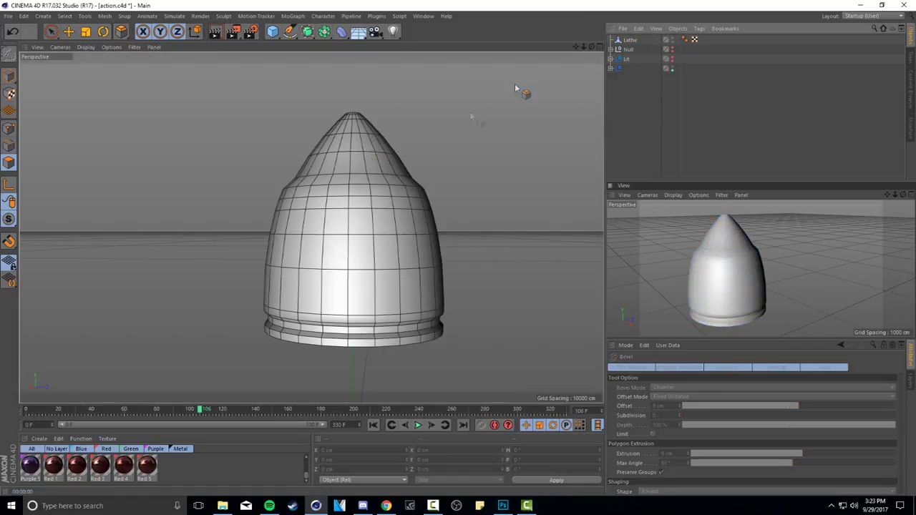
- Try scaling the selected groove ring along its vertical axis
click(626, 41)
click(86, 30)
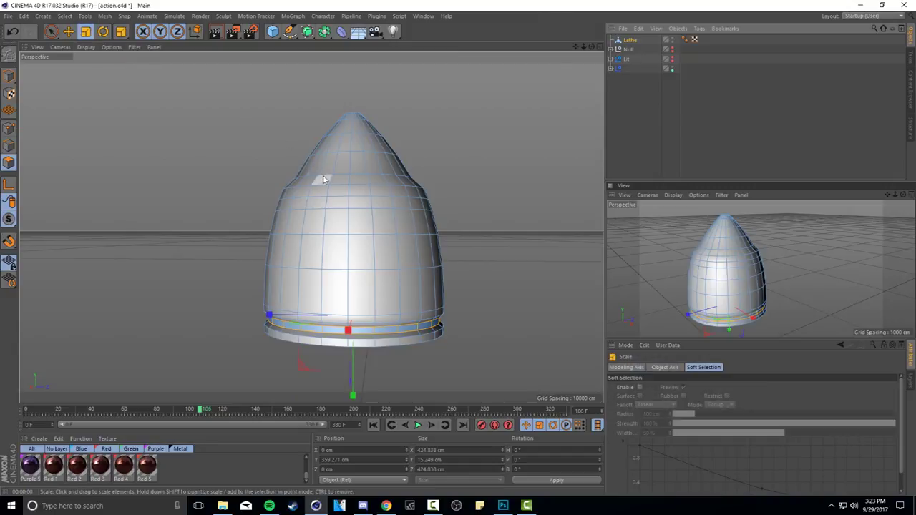
drag(576, 46, 573, 47)
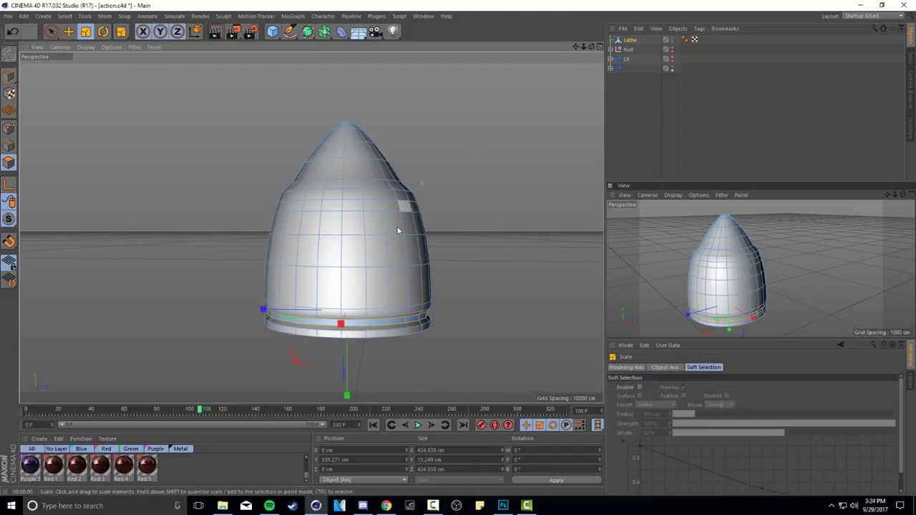
drag(345, 385, 347, 395)
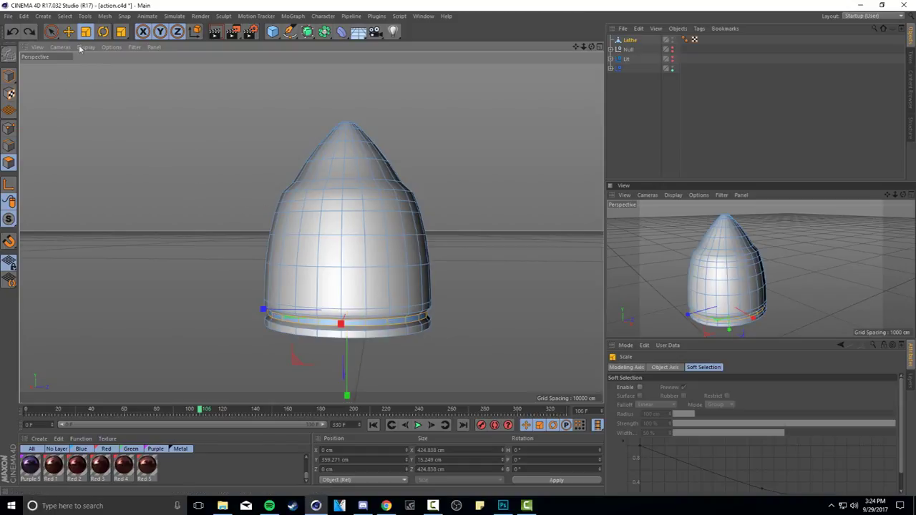
- Stretch the whole bullet object along its Y axis to a height of about 830 cm
click(10, 77)
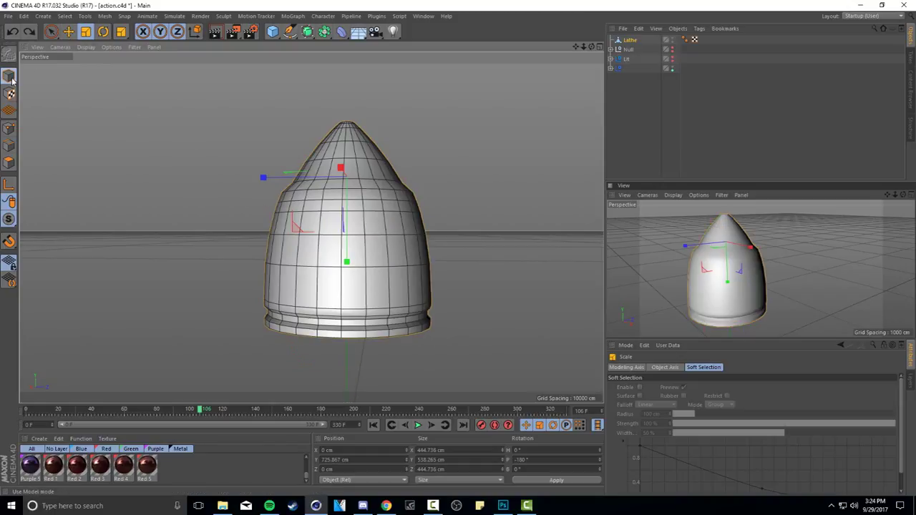
drag(584, 47, 576, 12)
drag(341, 238, 342, 282)
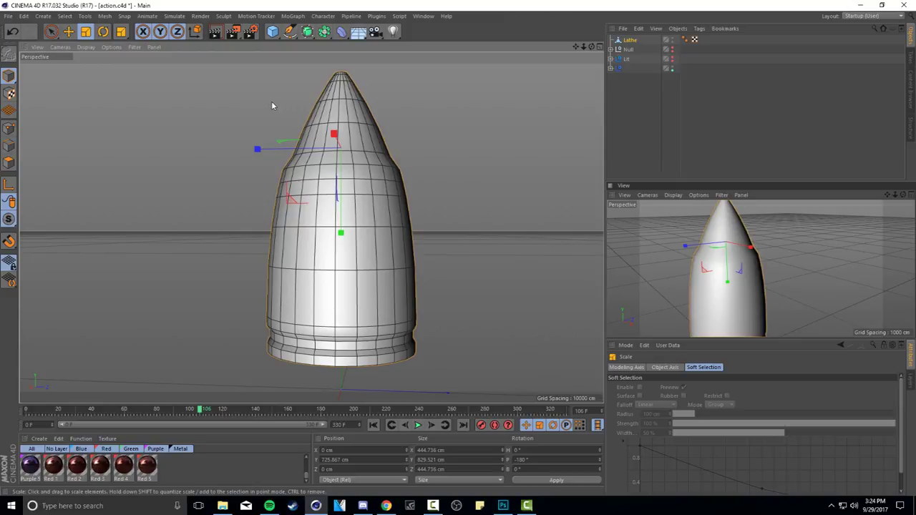
- Loop-select only the outer ring of polygons on the flat underside of the bullet
click(8, 163)
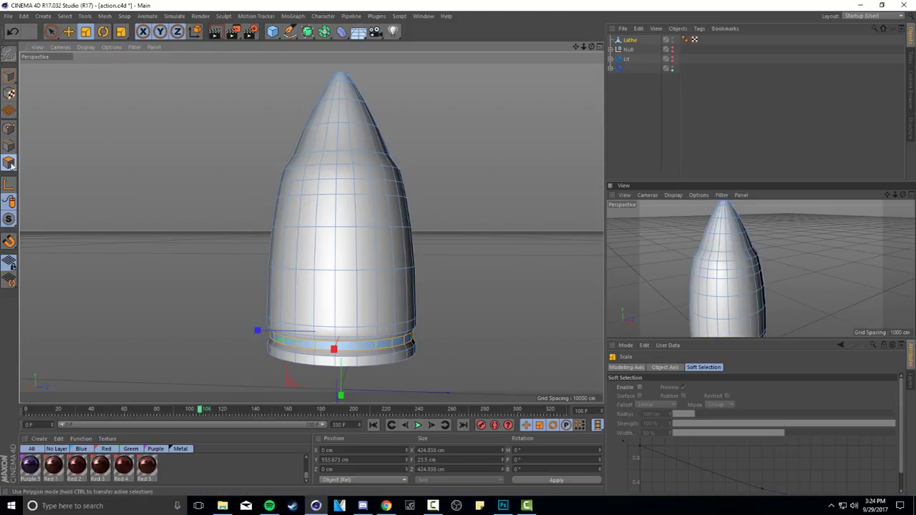
drag(591, 46, 588, 10)
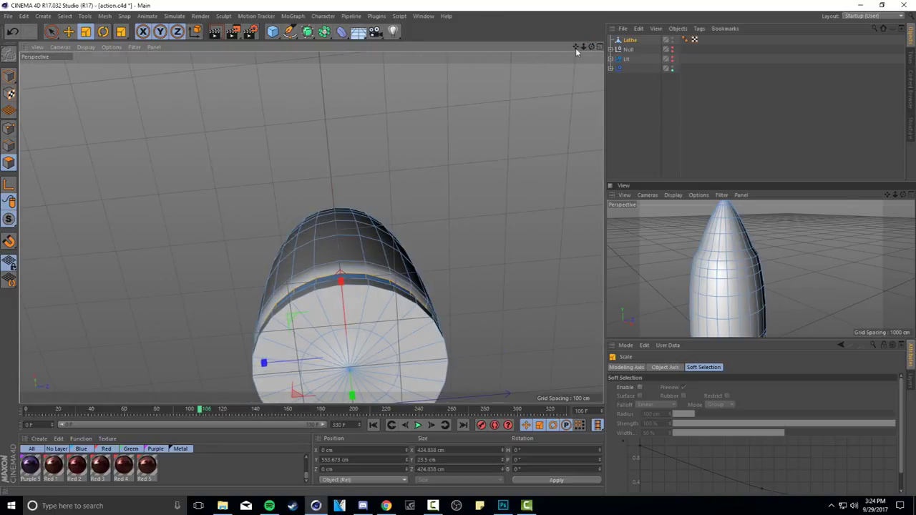
drag(576, 48, 579, 1)
key(u)
key(l)
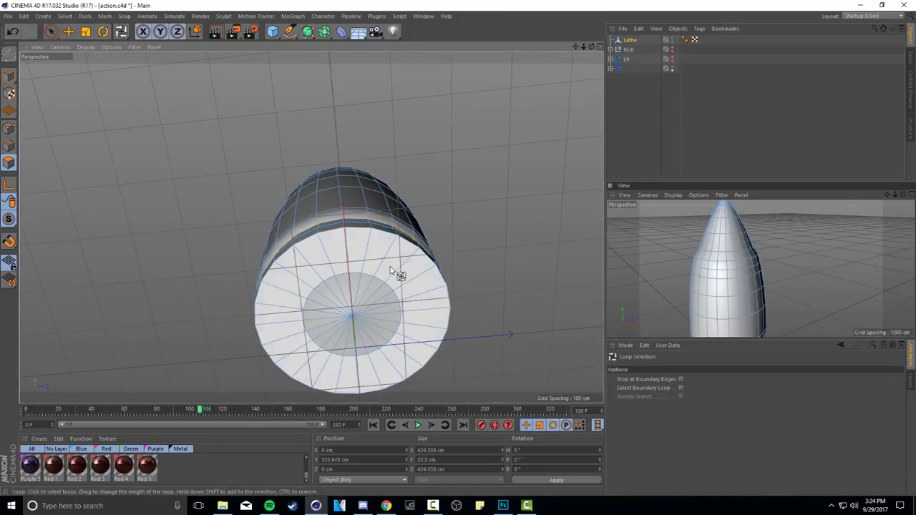
click(391, 269)
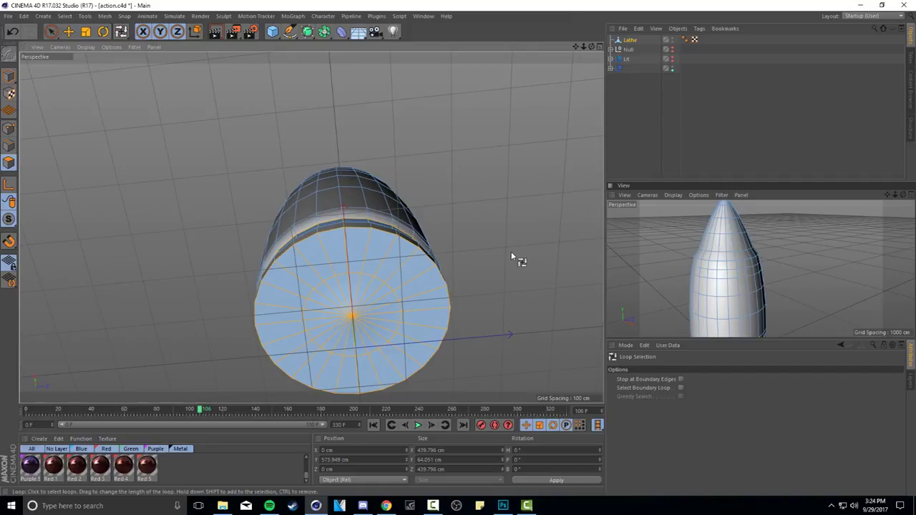
click(429, 282)
click(419, 280)
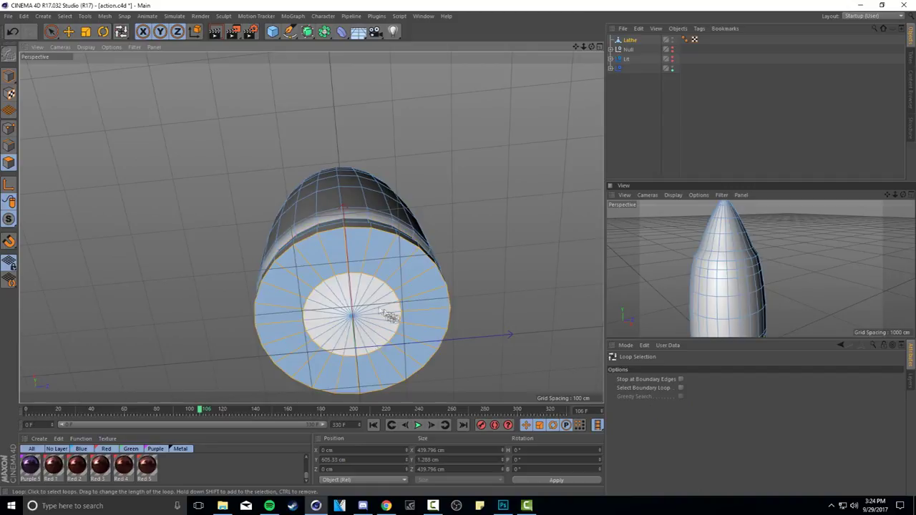
- Add the inner disc of the bullet's underside to the polygon selection and inset it about 51.7 cm with Extrude Inner
shift+click(373, 310)
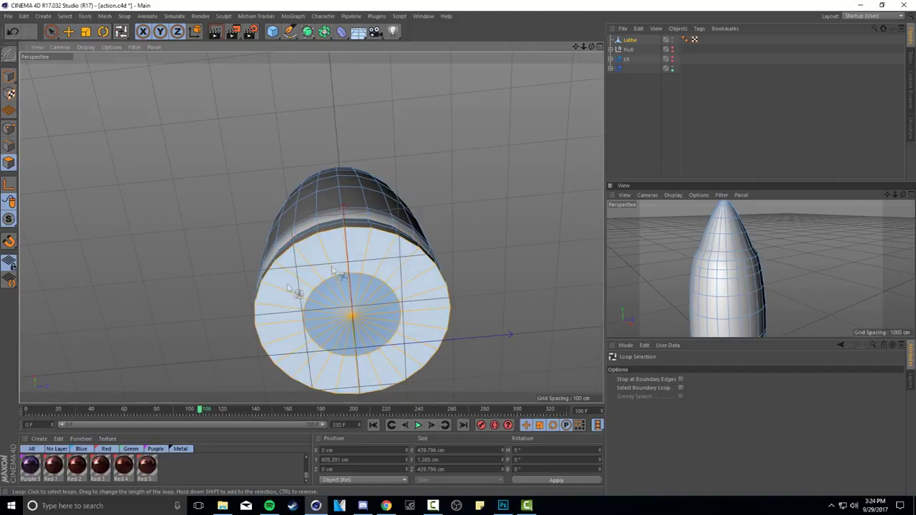
right_click(509, 211)
click(537, 295)
drag(343, 308, 415, 312)
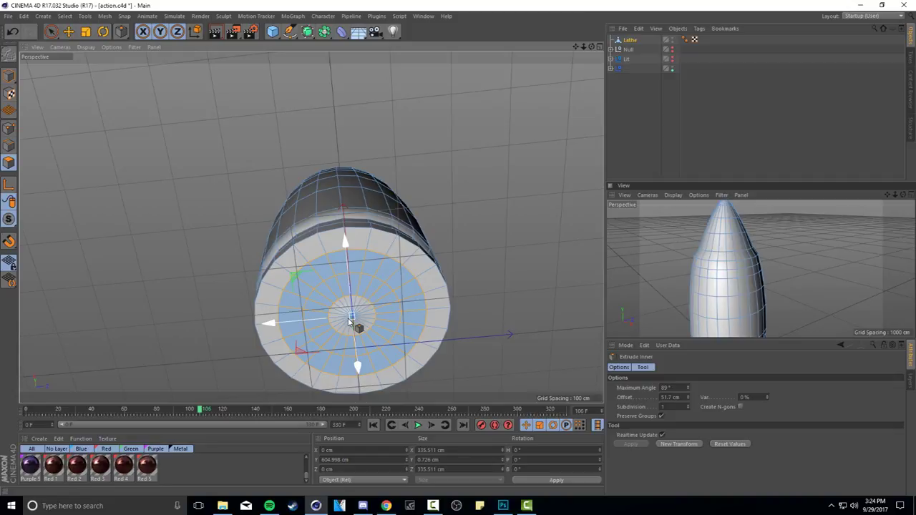
- Bevel the inset underside polygons with a 25 cm offset and 25 cm extrusion, and preview the base with a viewport render
right_click(489, 189)
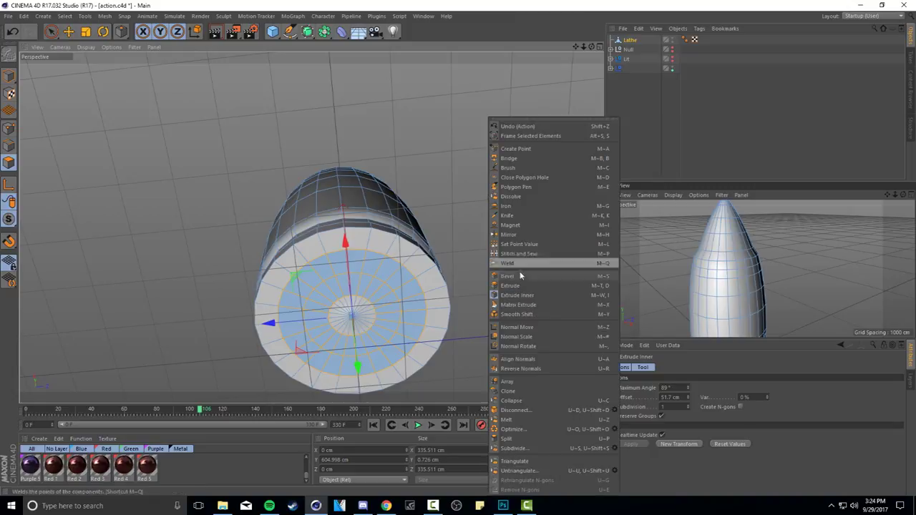
click(518, 272)
drag(465, 223, 515, 224)
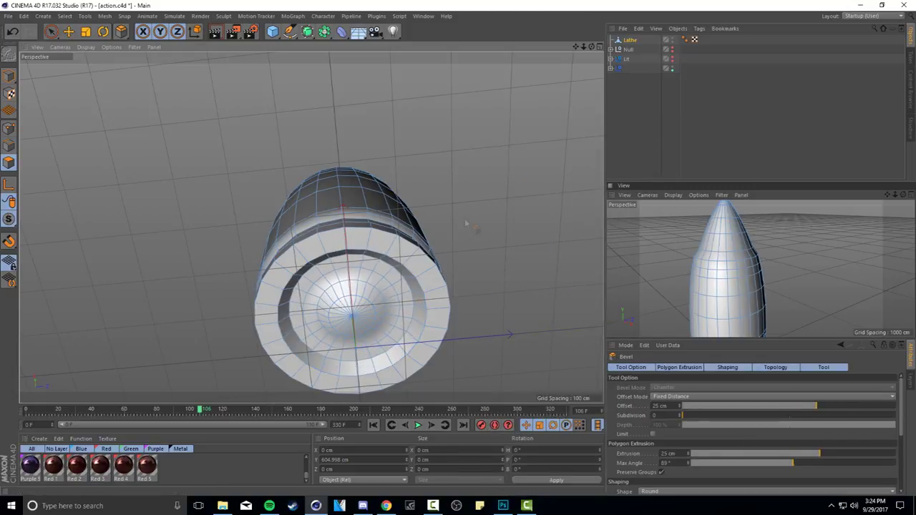
click(215, 33)
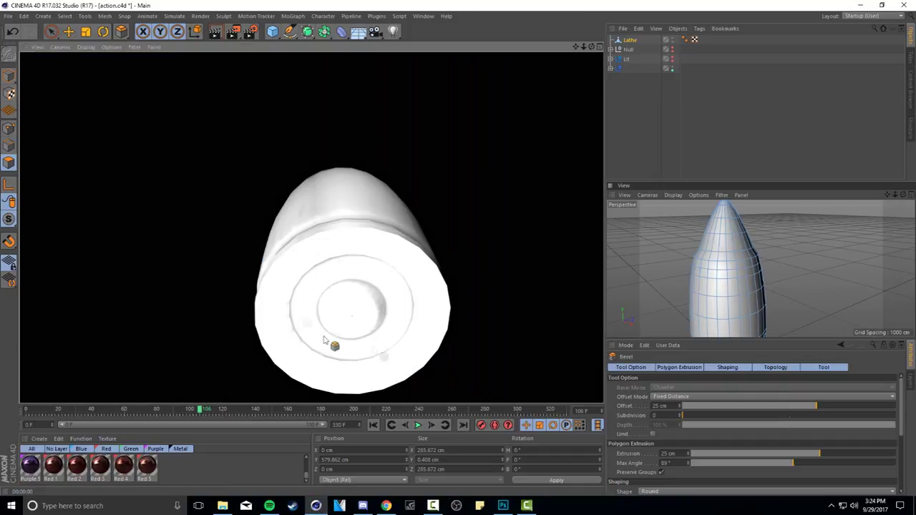
- Return to Model mode, make the Lit group visible in the viewport again and select the Lathe bullet
drag(584, 48, 625, 45)
click(7, 75)
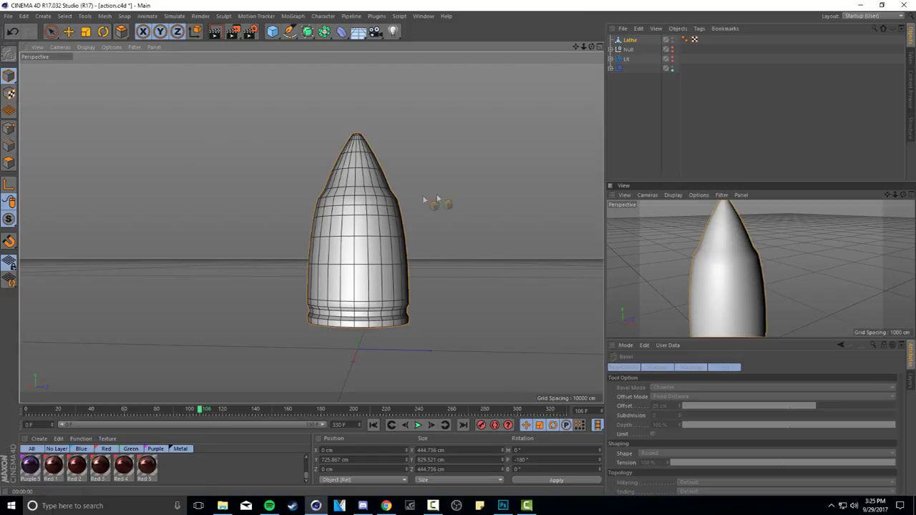
drag(424, 200, 695, 245)
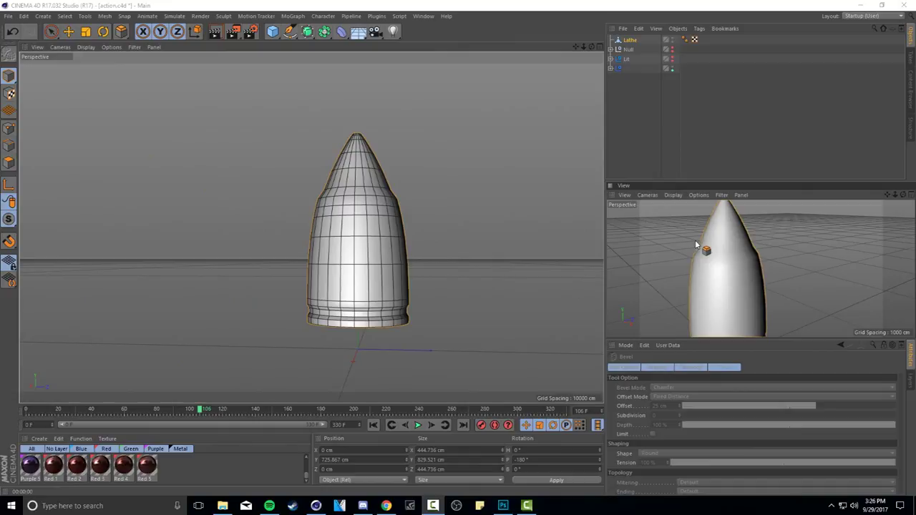
click(673, 62)
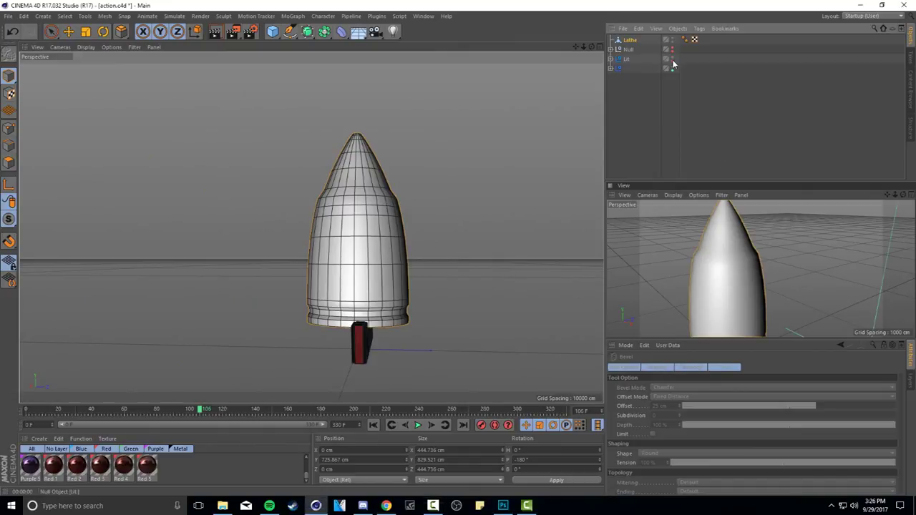
click(630, 42)
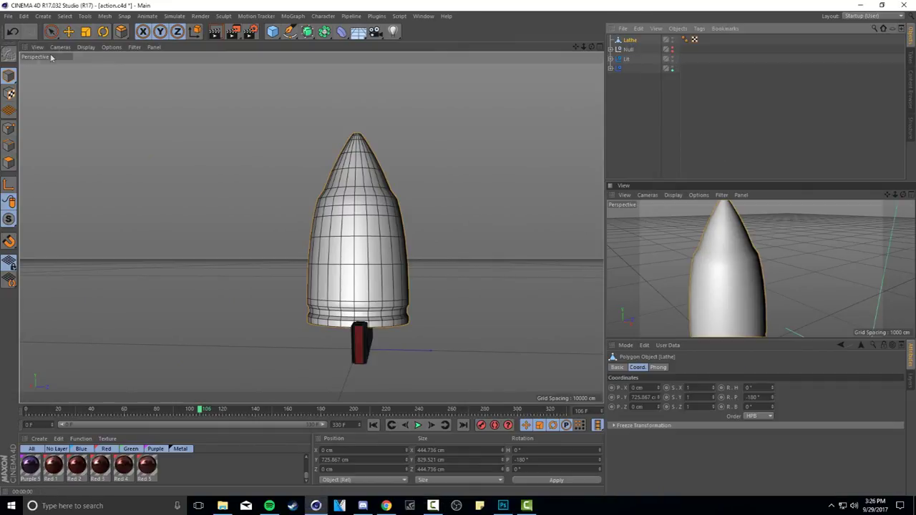
- Scale the bullet down to about 270 cm tall and lower it to about Y 366 cm, just above the ACTION text
click(85, 31)
drag(411, 186, 139, 150)
click(69, 32)
drag(357, 247, 384, 257)
drag(576, 47, 311, 227)
drag(591, 86, 634, 2)
mouse_move(583, 47)
mouse_down()
mouse_move(672, 46)
mouse_move(549, 37)
mouse_move(582, 41)
mouse_move(569, 34)
mouse_move(573, 51)
mouse_up()
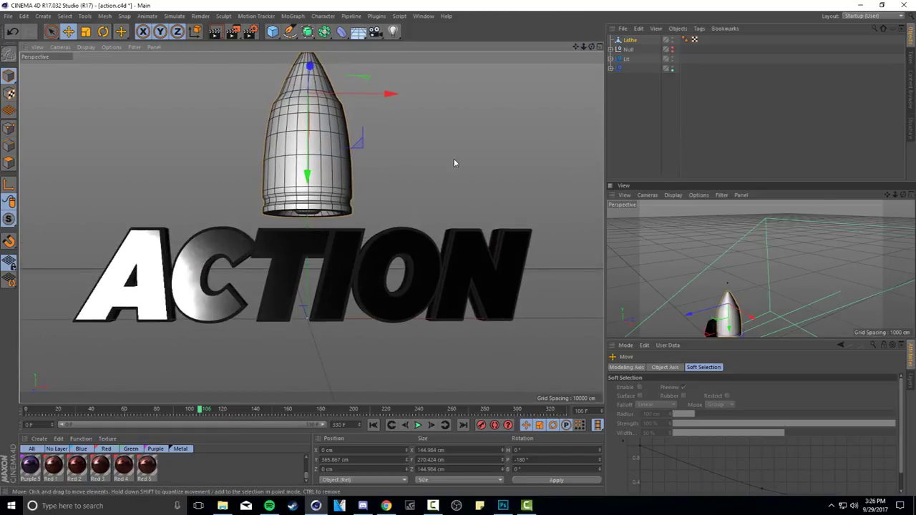
- Apply the GOLD material to the Lathe bullet and preview it with a render
scroll(178, 469, up, 5)
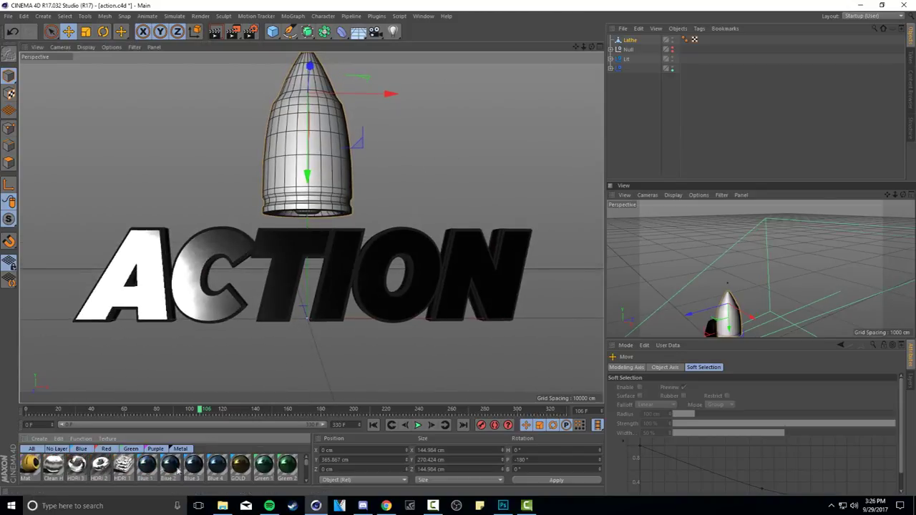
click(241, 467)
drag(633, 44, 632, 41)
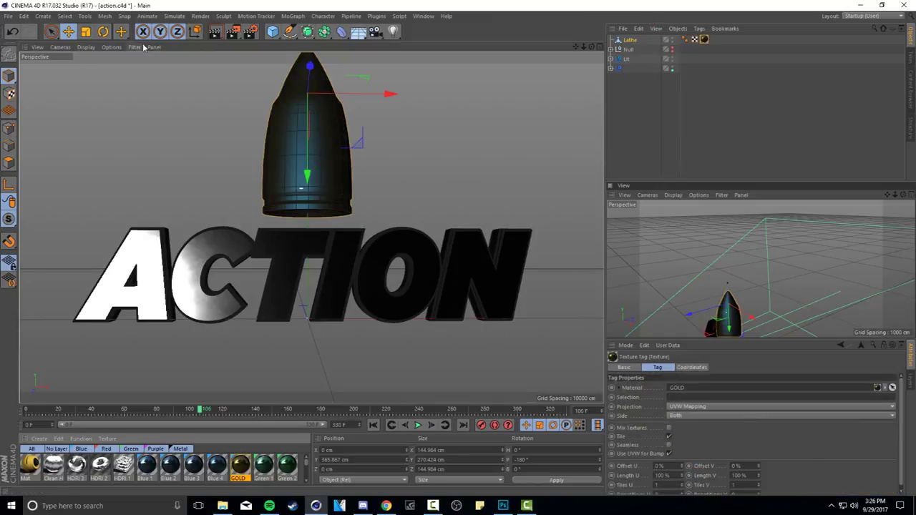
key(alt+r)
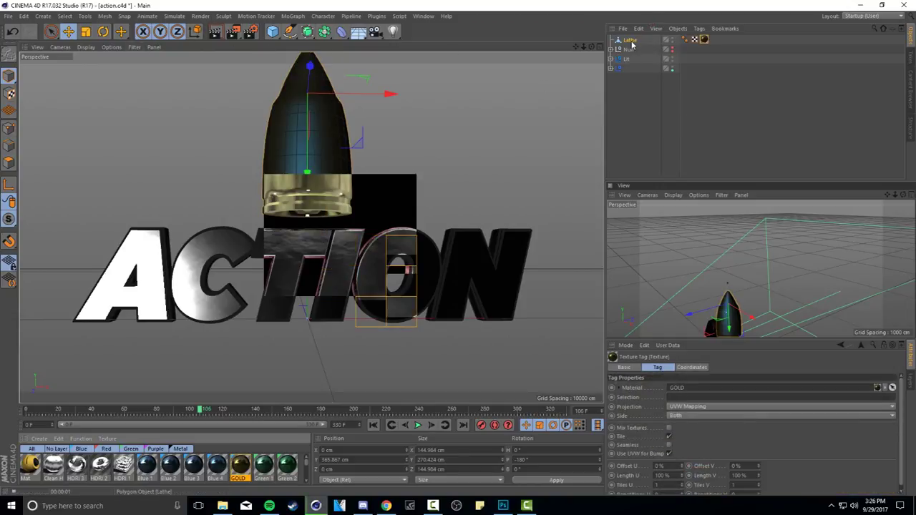
key(ctrl+r)
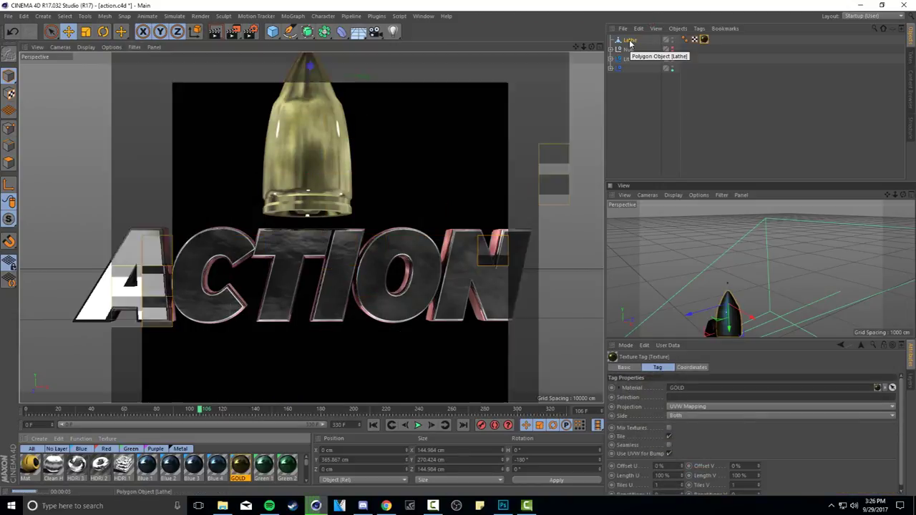
- Set the projection of the bullet's GOLD texture tag to Cubic and render the viewport again
click(630, 41)
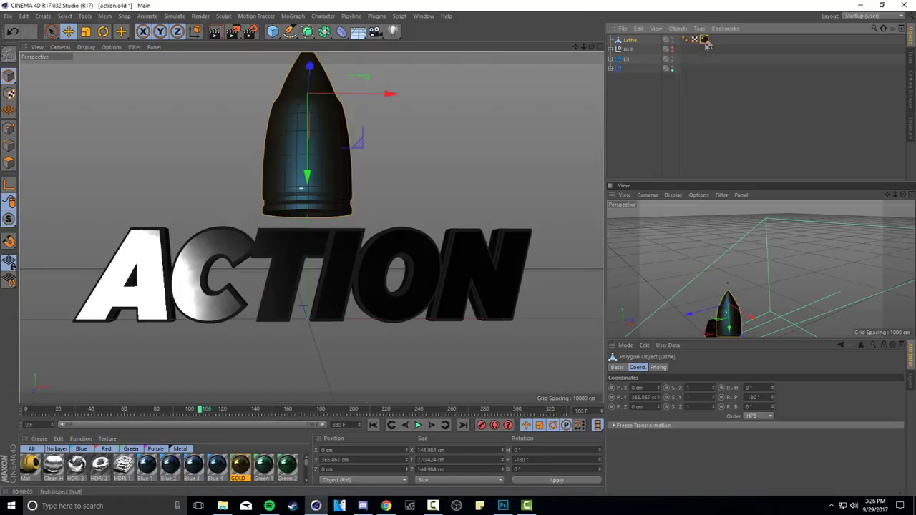
click(705, 40)
click(685, 408)
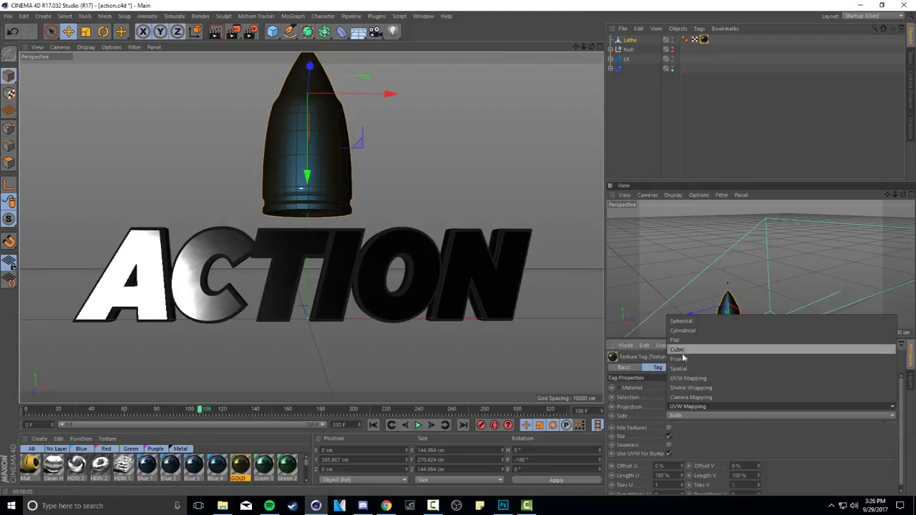
click(687, 378)
click(214, 33)
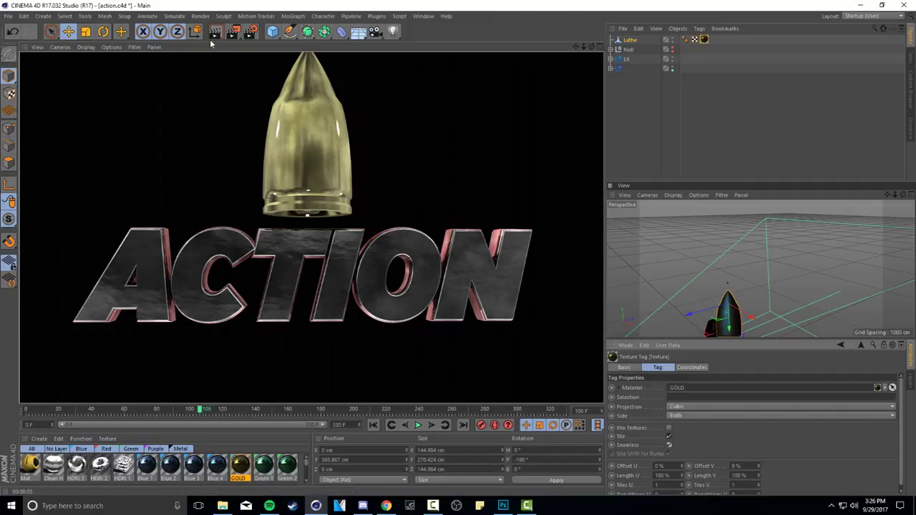
- Lower the bullet to about Y 344 cm and scale it down to about 217 cm tall
click(68, 31)
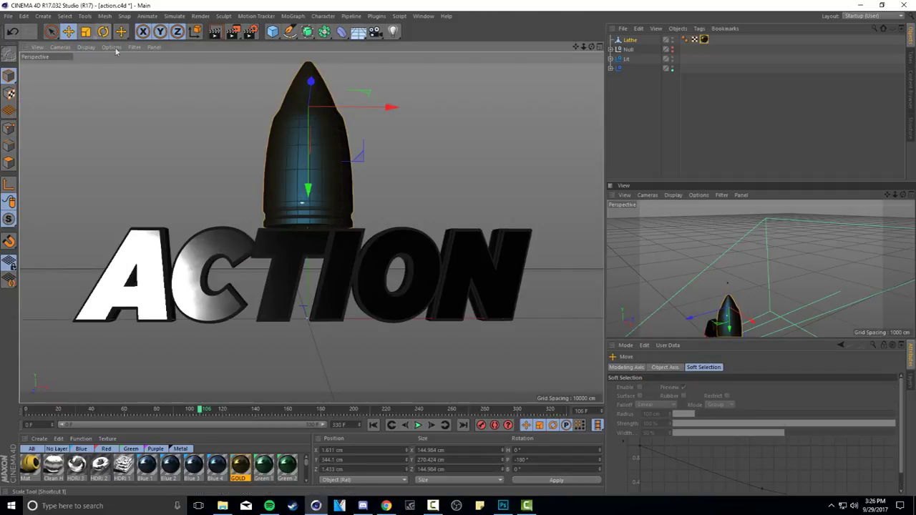
click(85, 32)
drag(172, 102, 104, 99)
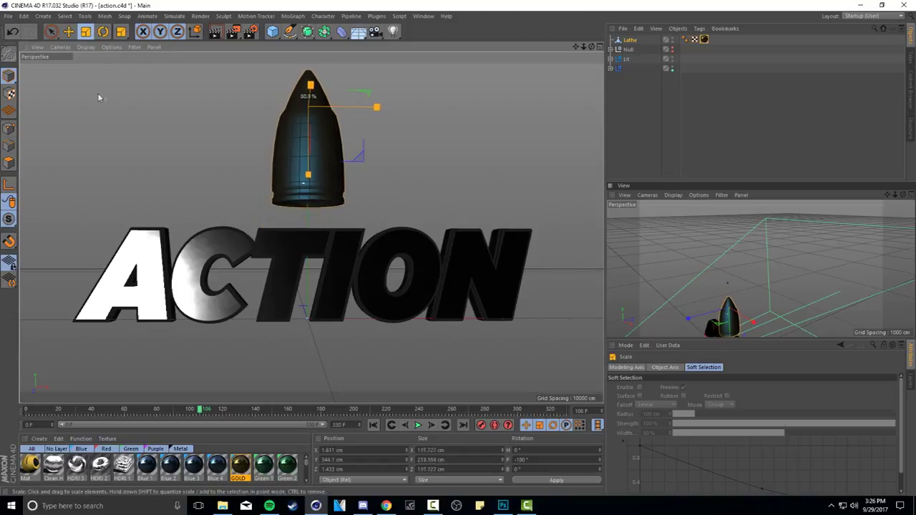
- Rotate the bullet to about H 72°, P -112°, B 40° and place it above the letters ON at about X 286, Y 263 cm
click(103, 32)
drag(303, 125, 468, 153)
click(69, 32)
click(103, 31)
mouse_move(575, 48)
mouse_down()
mouse_move(566, 29)
mouse_move(578, 47)
mouse_move(570, 47)
mouse_up()
- Duplicate the gold bullet and move the copy down toward the lower left of the ACTION text
click(627, 41)
key(ctrl+c)
key(ctrl+v)
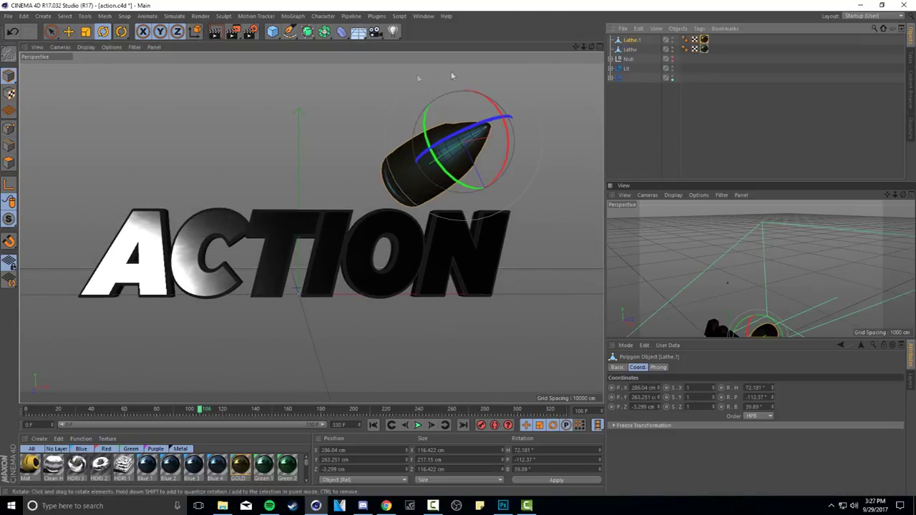
click(69, 32)
drag(449, 136, 255, 317)
- Rotate the copied bullet to about H 90°, P -125°, B 126° and place it below the letter A at about X -335, Y -123 cm
click(103, 31)
key(e)
drag(364, 231, 182, 268)
click(103, 32)
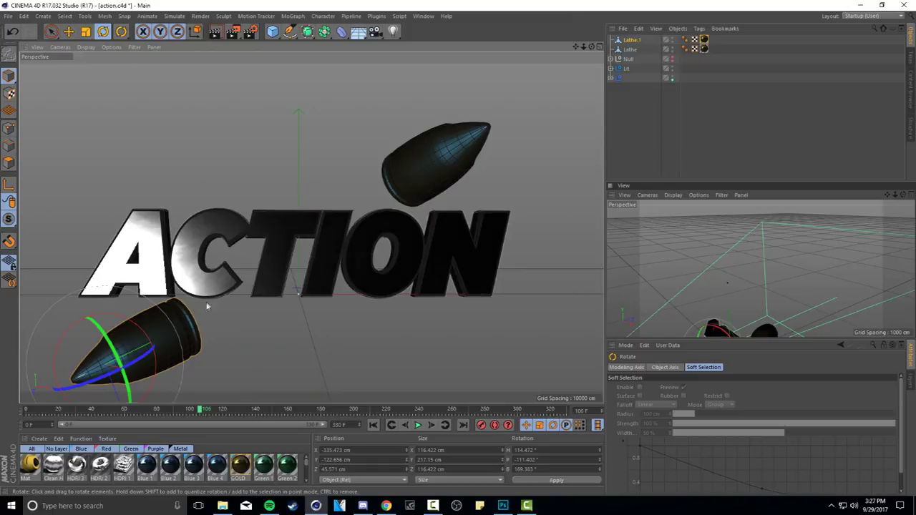
drag(142, 378, 93, 361)
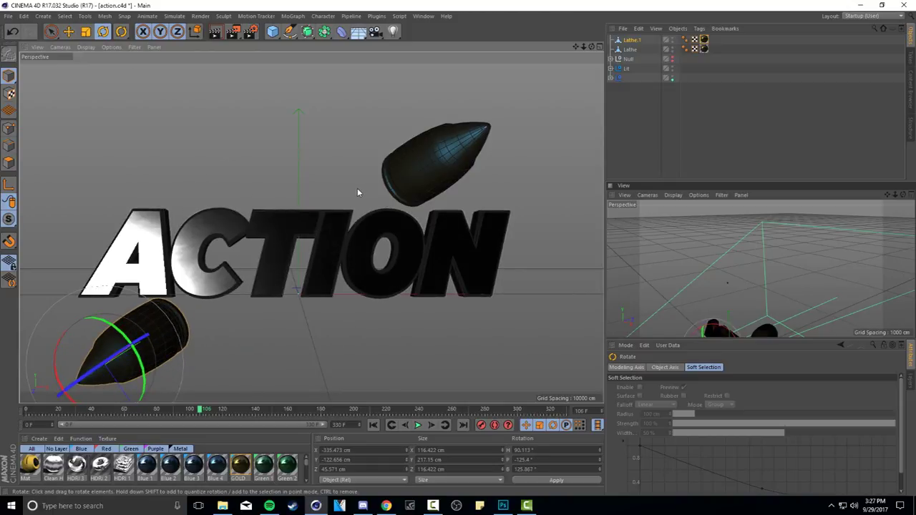
- Check the bullet layout of the finished banner in Photoshop, return to Cinema 4D and scale the copied bullet to about 128 cm tall
drag(577, 47, 602, 29)
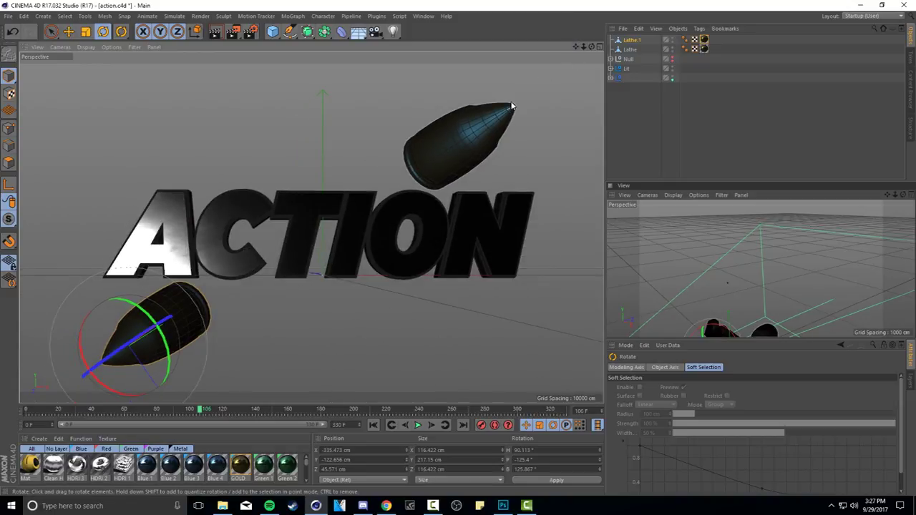
click(503, 506)
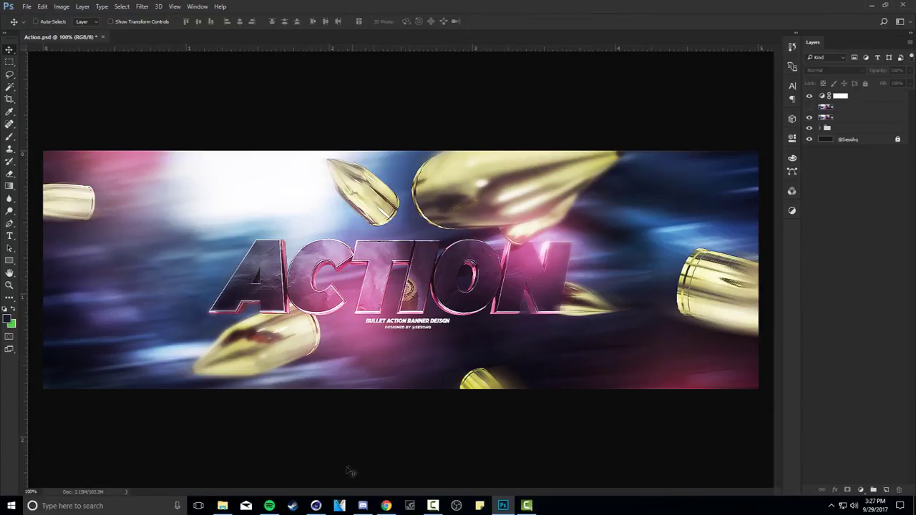
click(317, 506)
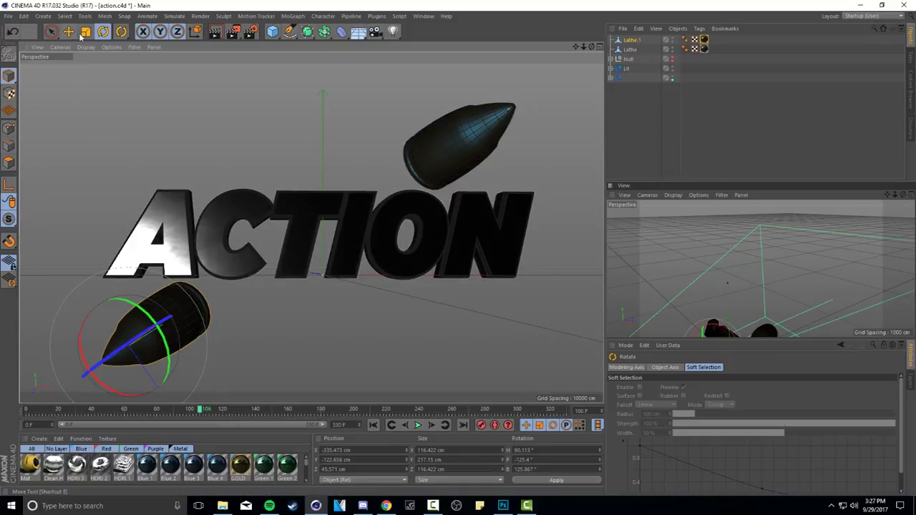
key(t)
drag(318, 167, 99, 163)
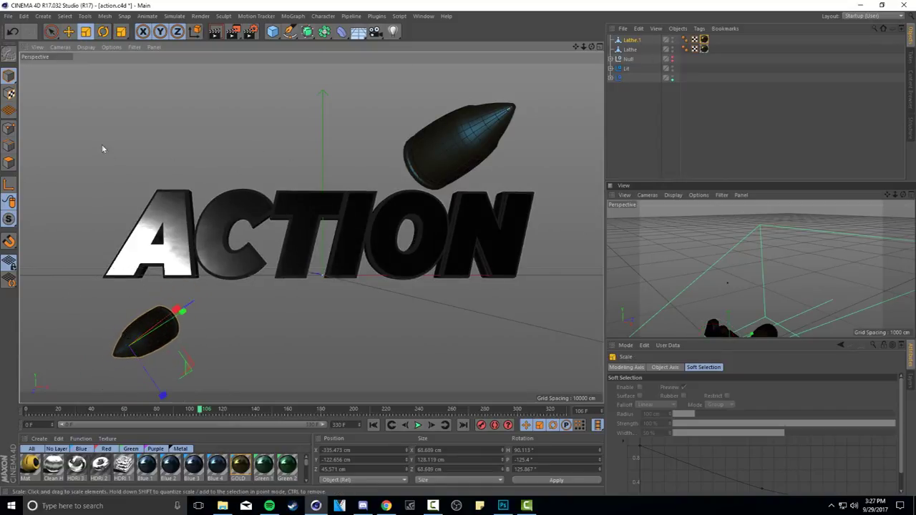
- Duplicate the small bullet and place the copy in front of the letters TI at about X -36, Y 71, Z -170 cm
click(69, 31)
ctrl+drag(159, 325, 221, 116)
drag(329, 304, 373, 289)
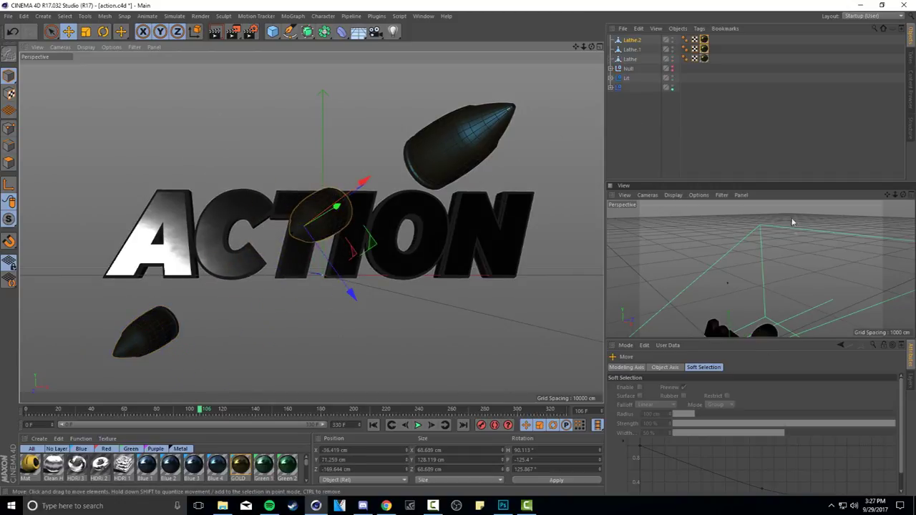
- Rotate the new small bullet to about H 118°, P -145°, B 75°, with its tip pointing right and toward the back
drag(887, 194, 859, 194)
key(r)
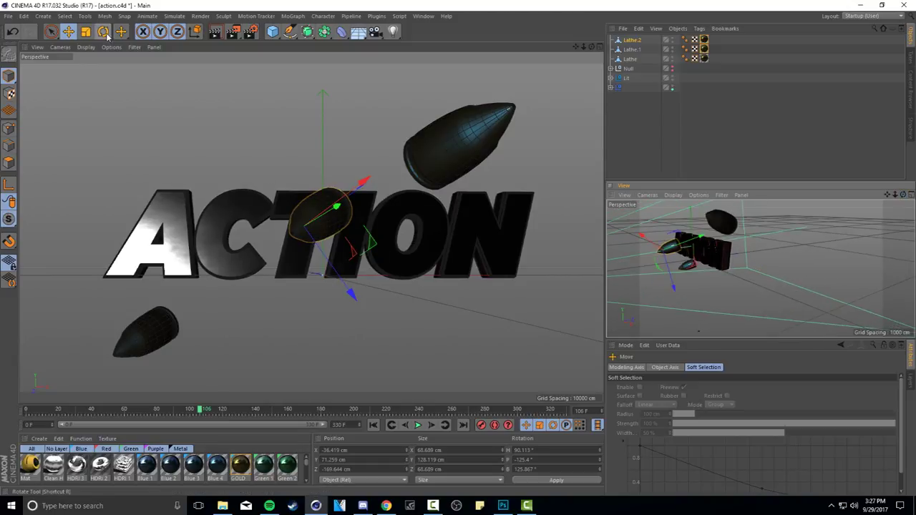
drag(329, 201, 353, 204)
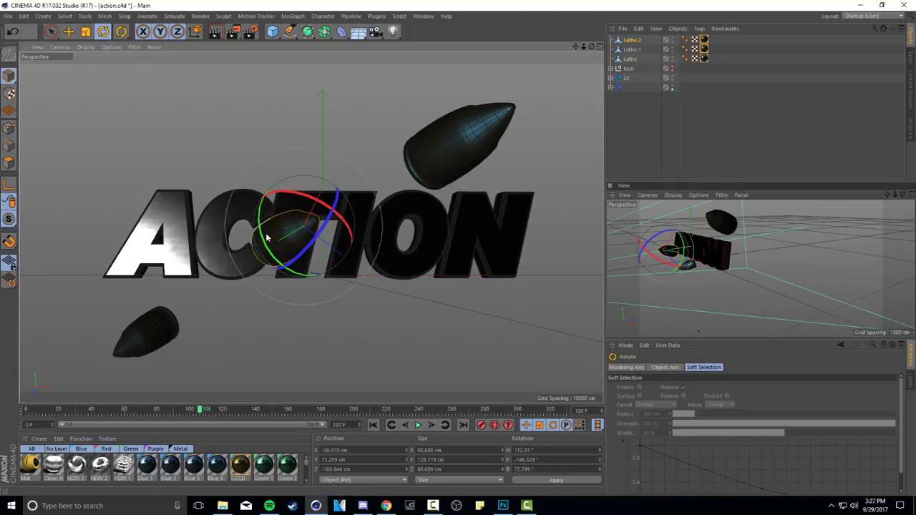
drag(296, 191, 303, 193)
- Move the new small bullet in front of the letters ON to about X 217, Y 59, Z -178 cm and preview a render
click(68, 32)
drag(315, 240, 490, 252)
click(213, 33)
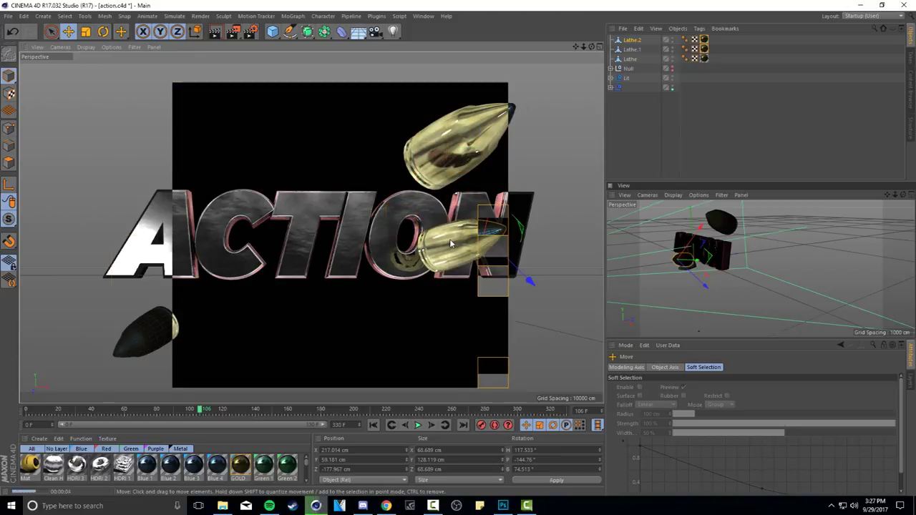
click(673, 110)
- Duplicate the bullet above ON, place the copy above the letters CT and enlarge it to about 371 cm tall
click(453, 136)
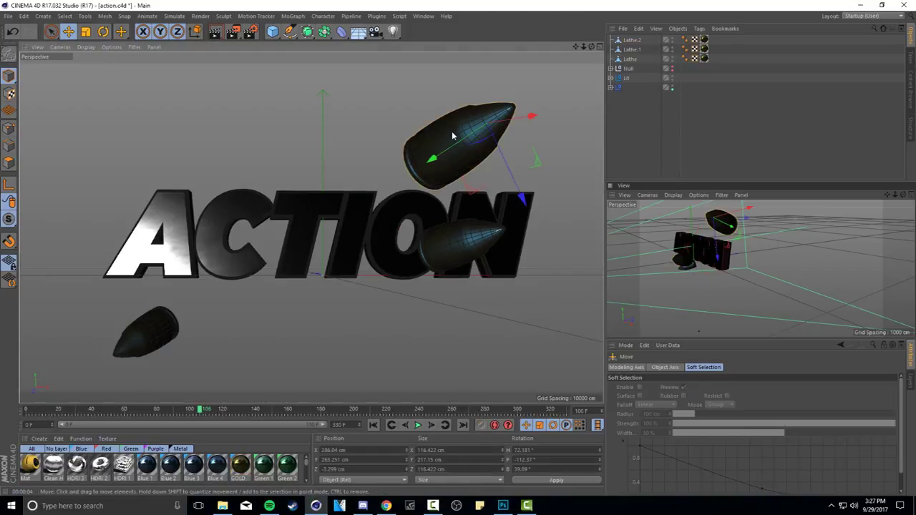
ctrl+drag(480, 154, 285, 151)
click(103, 32)
click(85, 33)
drag(185, 108, 342, 123)
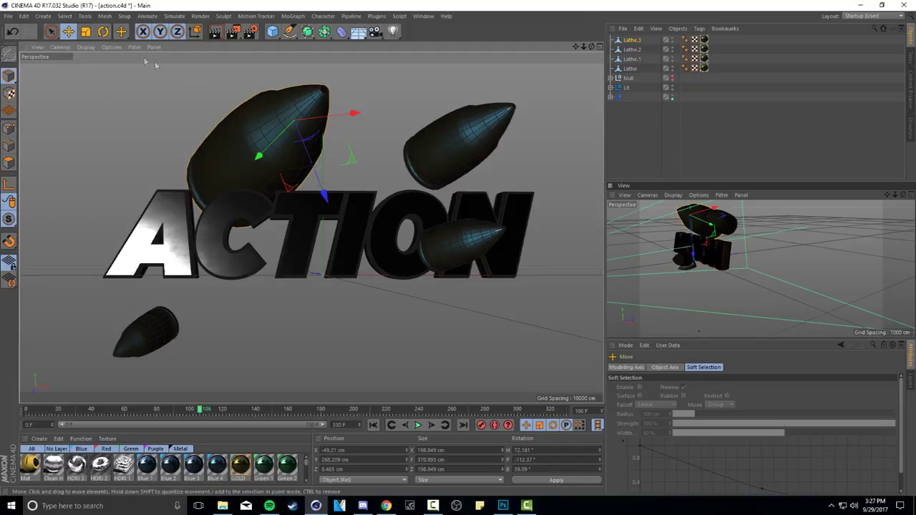
- Rotate the large bullet to point left, bring it forward above the letters AC and scale it to about 281 cm tall
key(r)
drag(310, 113, 233, 140)
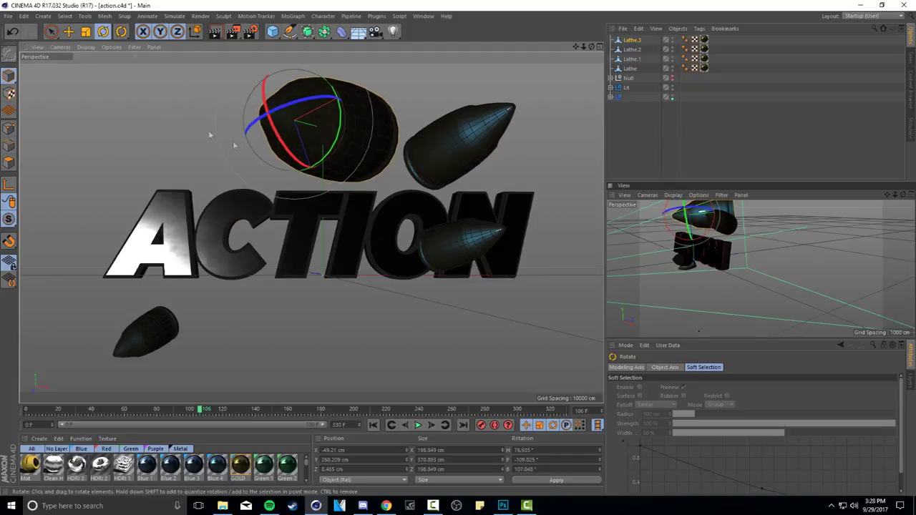
click(68, 32)
drag(333, 154, 203, 121)
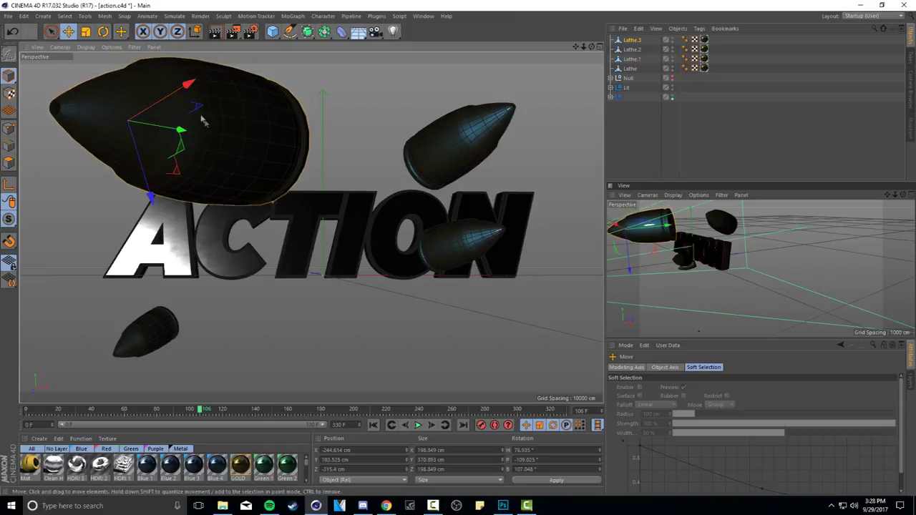
click(86, 31)
drag(85, 63, 70, 48)
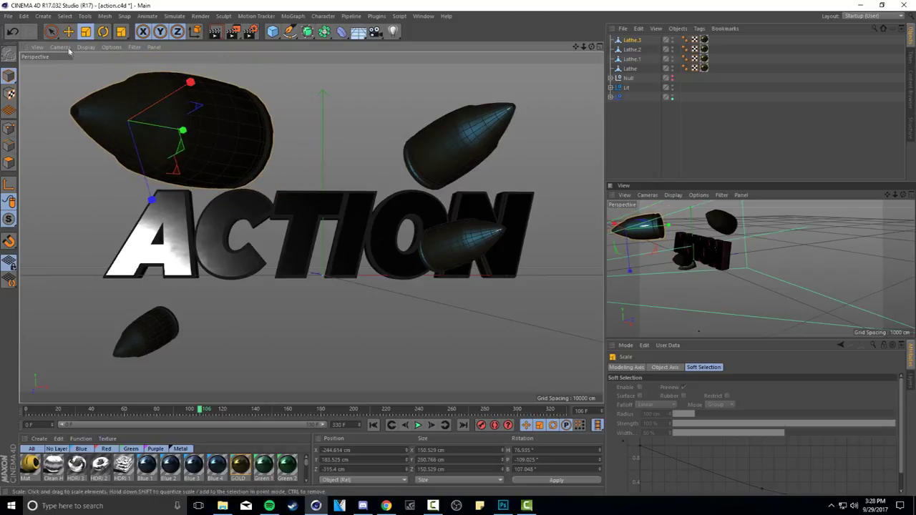
- Rotate the large bullet above the letters AC so its base faces forward and scale it down to about 158 cm tall
key(r)
drag(148, 136, 172, 118)
click(86, 32)
drag(244, 126, 68, 128)
- Move the bullet above the letter A to about X -269, Y 145, Z -312 cm
click(68, 31)
drag(156, 88, 136, 122)
drag(231, 173, 227, 174)
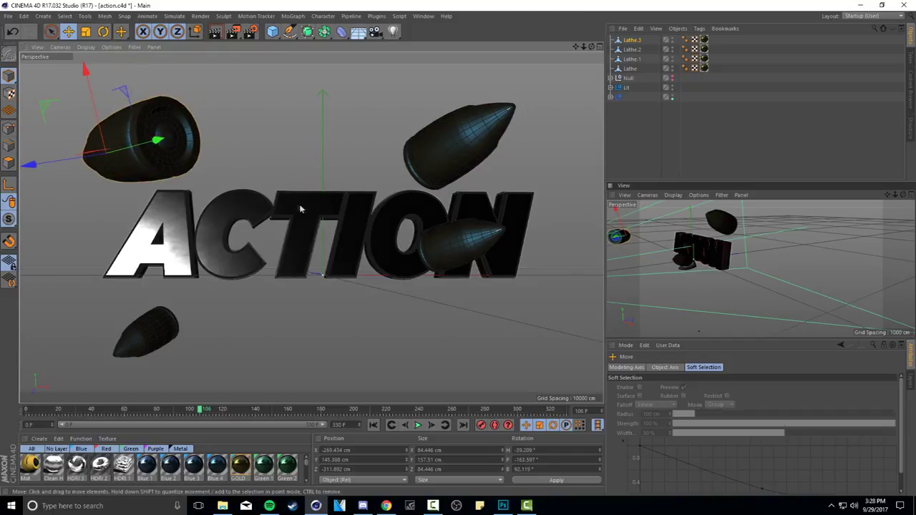
- Duplicate the bullet above A, turn the copy's base to the viewer and place it far behind the text, above the letters IO
ctrl+drag(215, 149, 418, 166)
click(103, 31)
drag(337, 161, 407, 128)
click(68, 31)
drag(895, 195, 888, 226)
drag(403, 123, 408, 167)
click(215, 33)
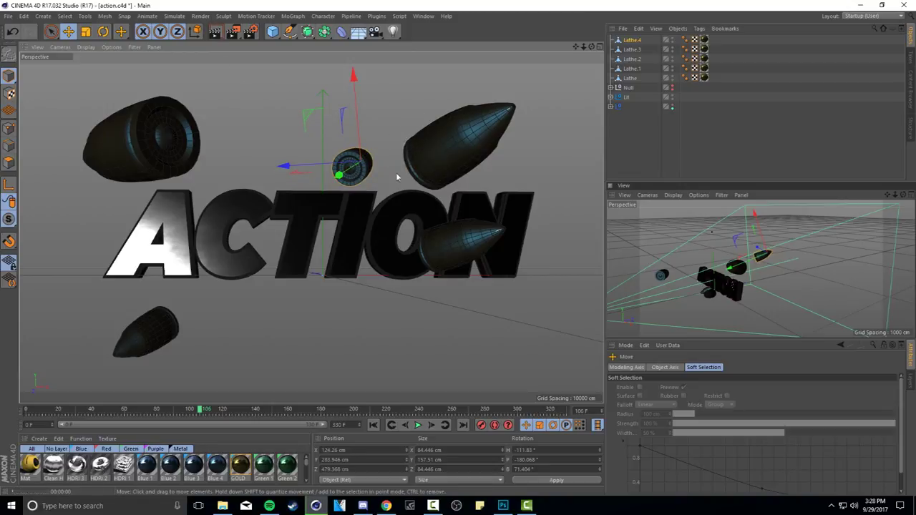
- Scale the distant bullet copy above the text down to about 76 cm tall and preview a render
click(364, 169)
key(t)
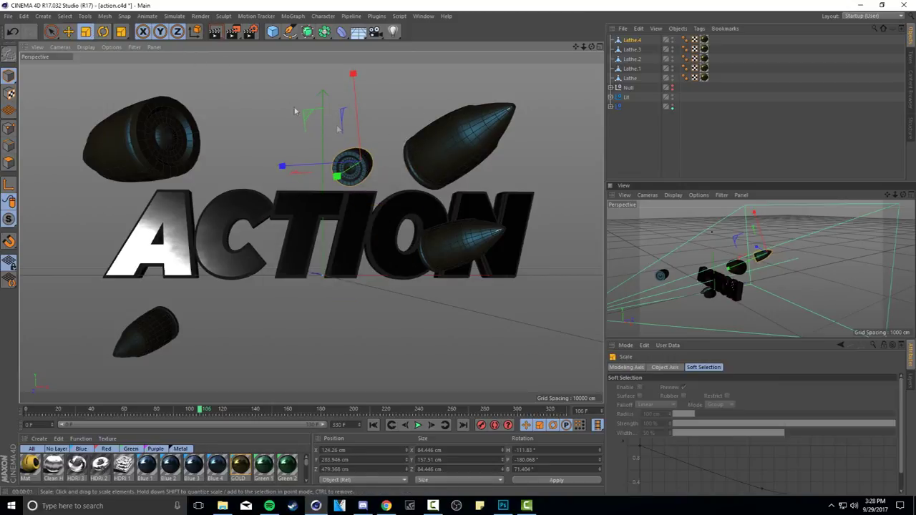
drag(87, 126, 84, 127)
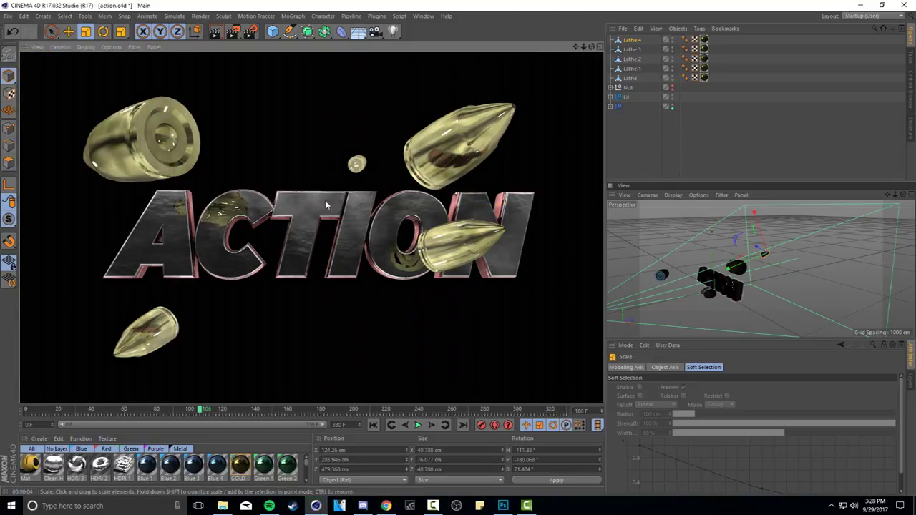
- Rotate the large bullet above the letter A to about H -26°, P -165°, B 95°
click(151, 99)
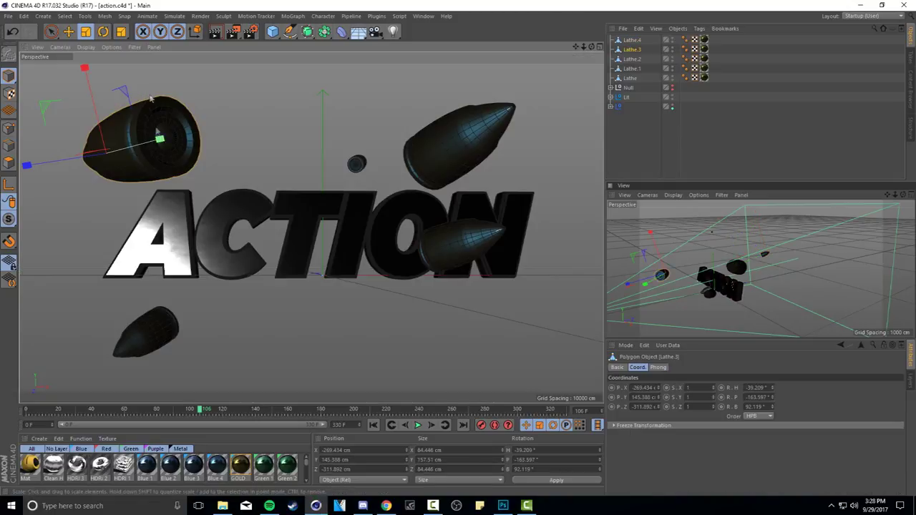
click(103, 32)
drag(118, 164, 129, 157)
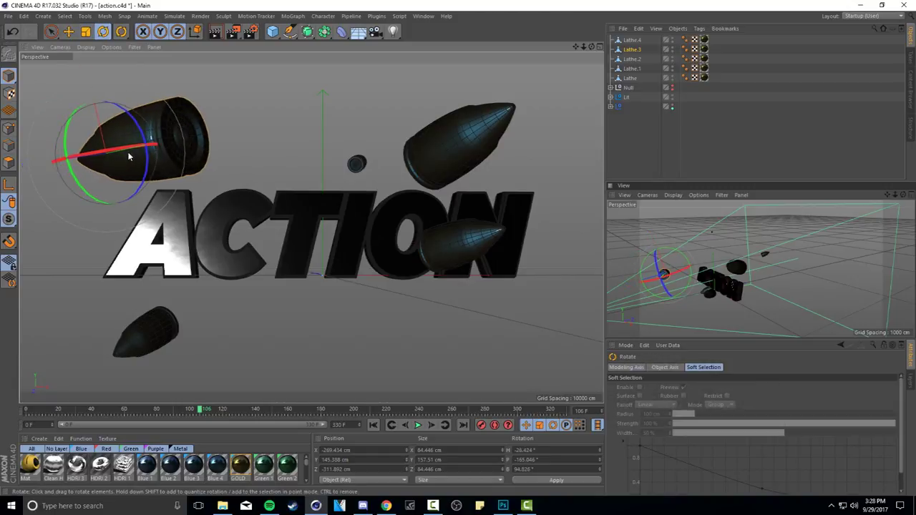
- Duplicate the bullet above A, place the copy below the letters IO and scale it down to about 127 cm tall
click(69, 32)
drag(149, 141, 421, 333)
click(88, 33)
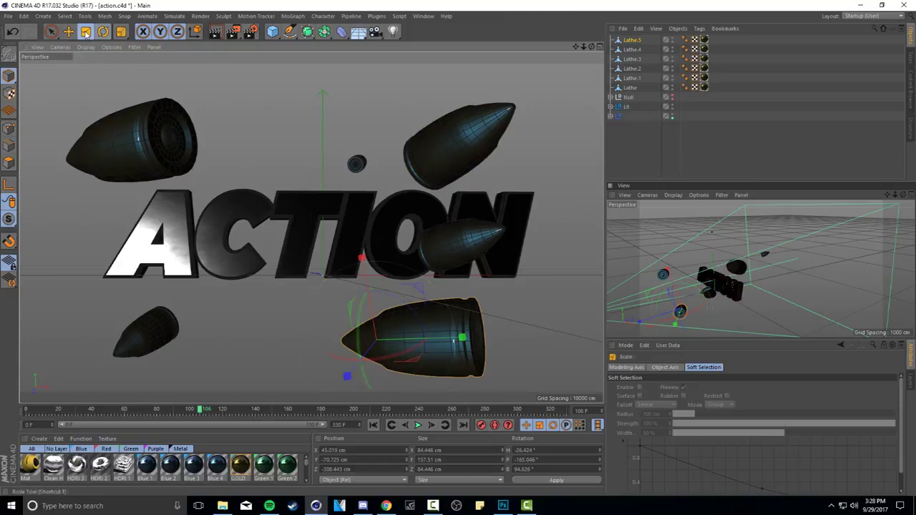
drag(132, 94, 98, 94)
- Rotate the lower bullet copy to about H -108°, P -107°, B 251° and shift it to about X 17 cm, below the letter I
click(104, 32)
drag(427, 321, 379, 307)
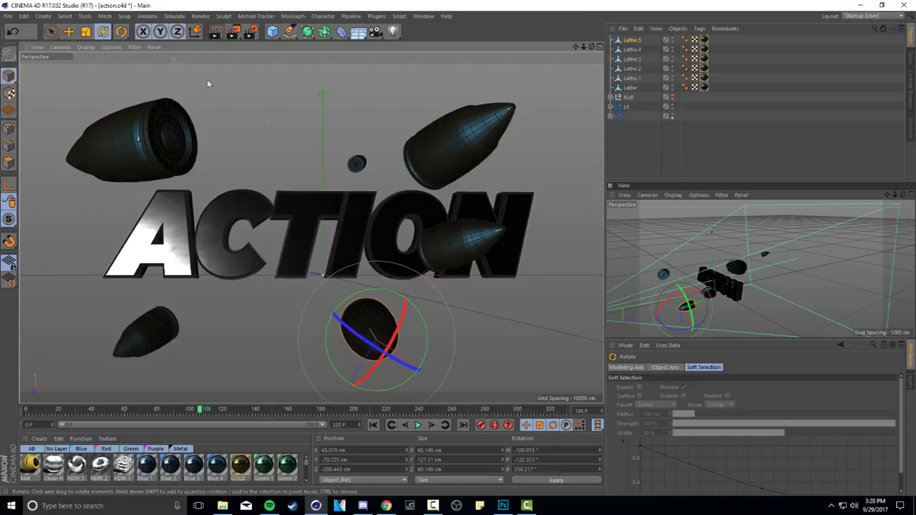
drag(294, 171, 358, 297)
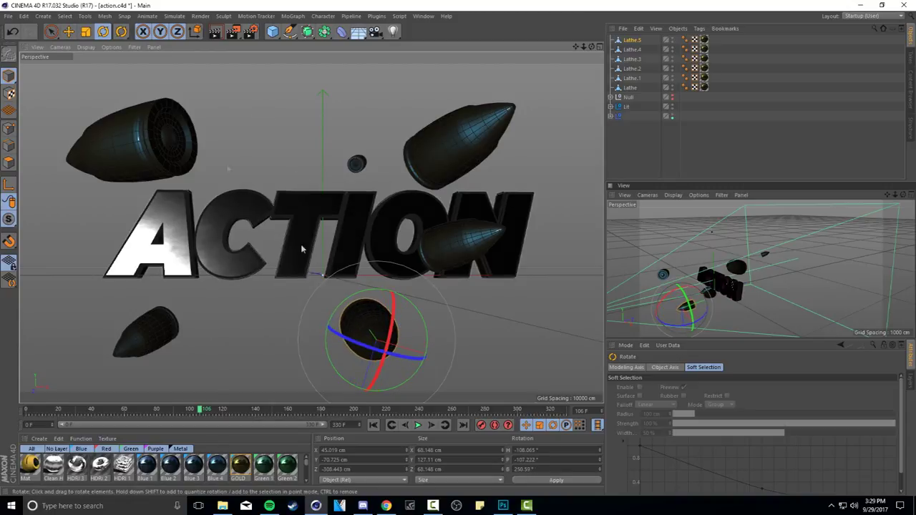
click(66, 33)
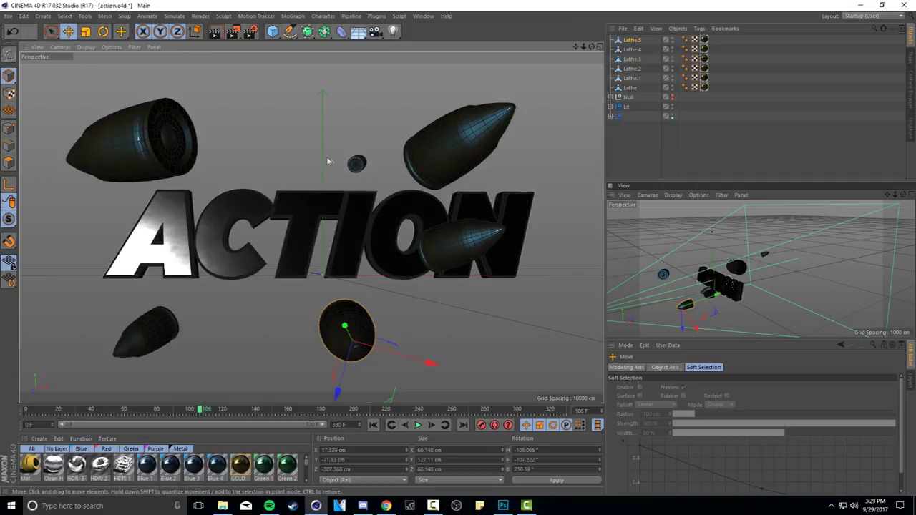
- Move the small distant bullet sideways until it sits above the letter T, and deselect it
click(357, 164)
drag(356, 164, 317, 164)
click(385, 190)
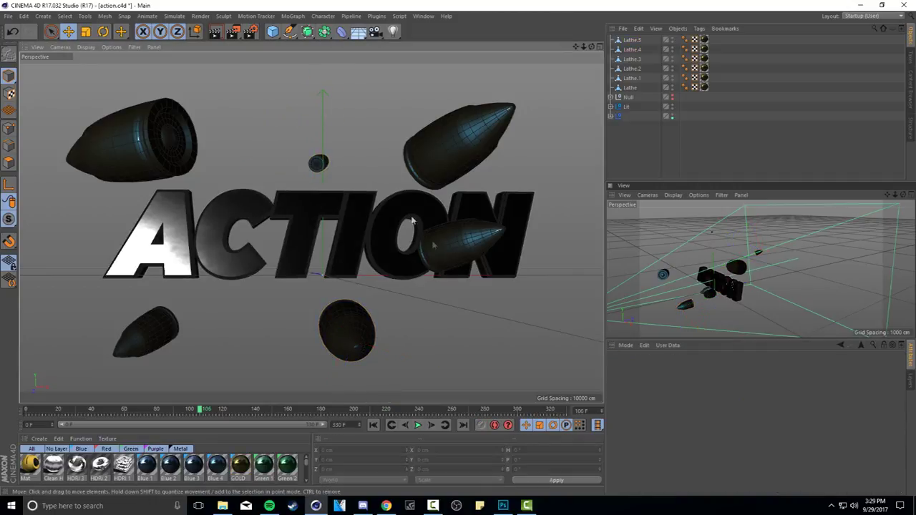
- Move the bullet above A to about X -297, Y 148, Z -239 cm, rotate it to H 39°, P -187°, B 123°, and preview a render
drag(575, 47, 584, 50)
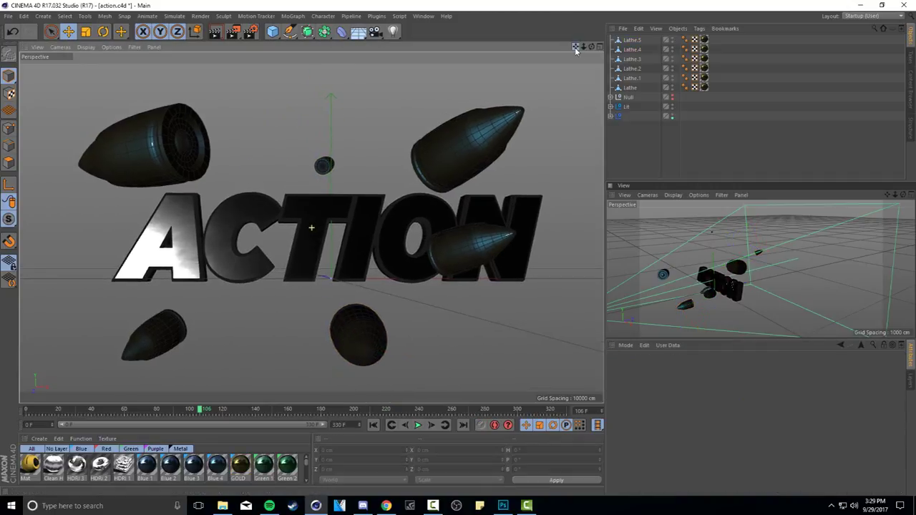
click(169, 158)
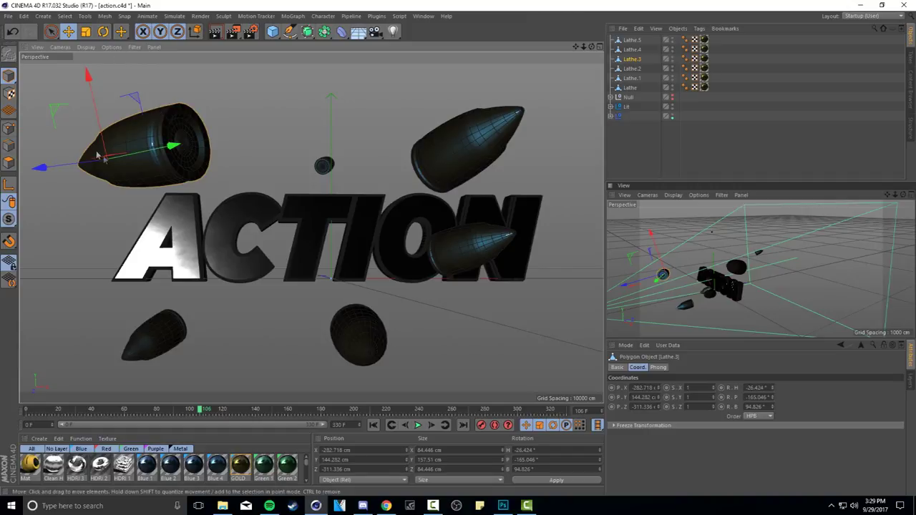
drag(111, 163, 188, 148)
click(103, 31)
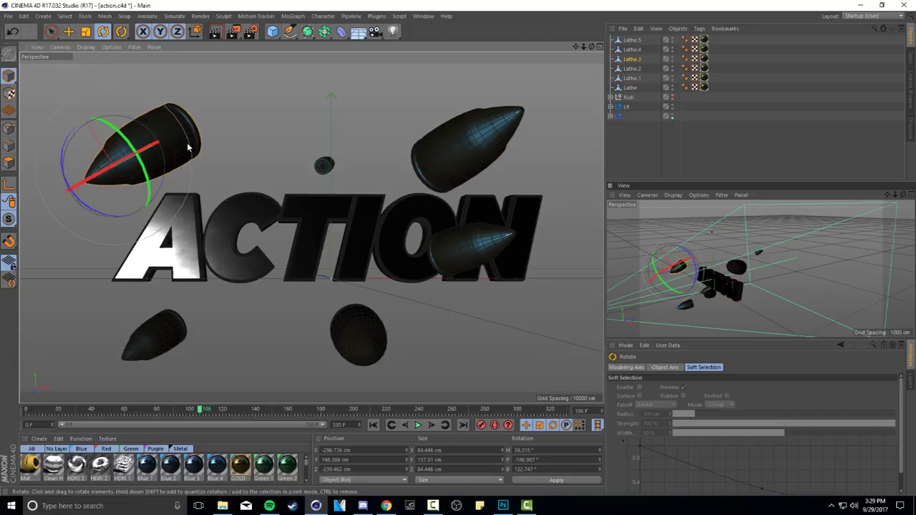
click(213, 37)
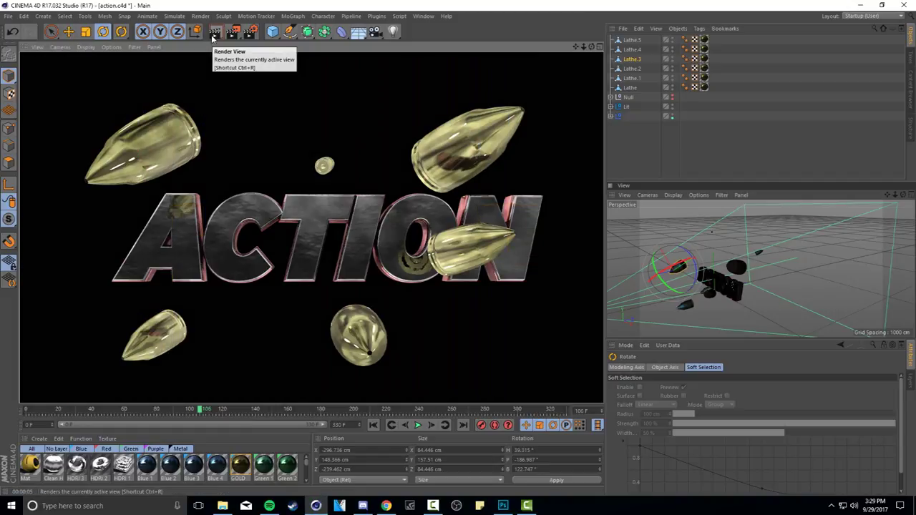
- Rotate the bullet above A to about H 63°, P -206°, B 78° and move it to about X -320, Y 200, Z -242 cm
click(103, 31)
drag(90, 160, 124, 108)
click(68, 31)
drag(117, 182, 98, 142)
click(215, 32)
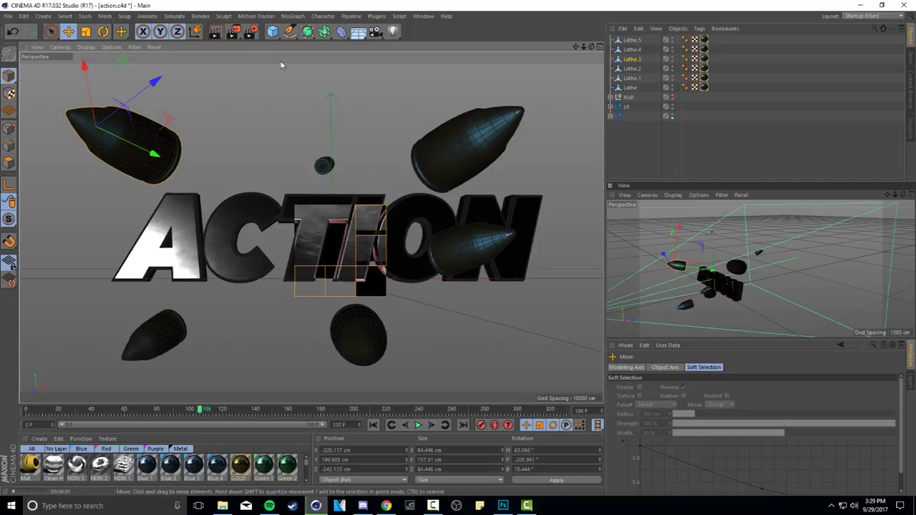
- Reframe the scene from a slightly angled viewpoint and move the bullet in front of ON to about X 232, Y 57, Z -206 cm
drag(583, 46, 610, 44)
drag(551, 55, 583, 43)
key(ctrl+r)
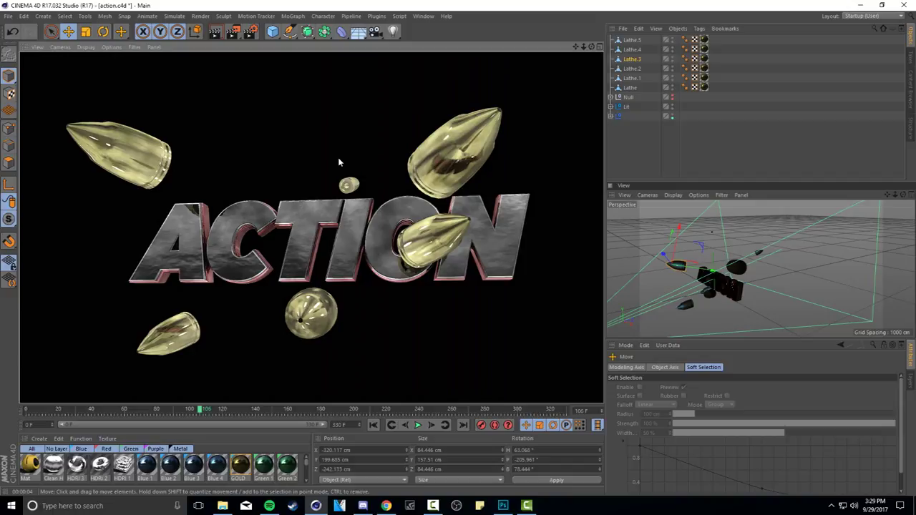
click(428, 222)
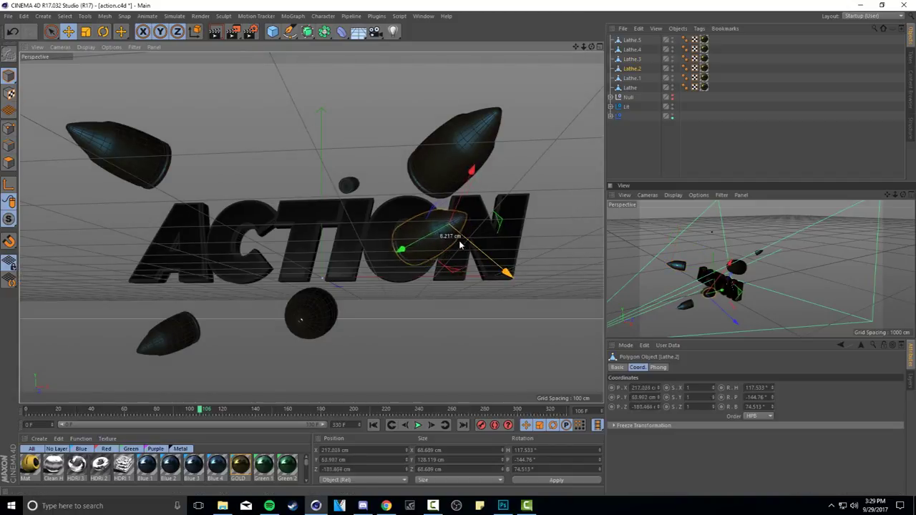
drag(423, 243, 454, 216)
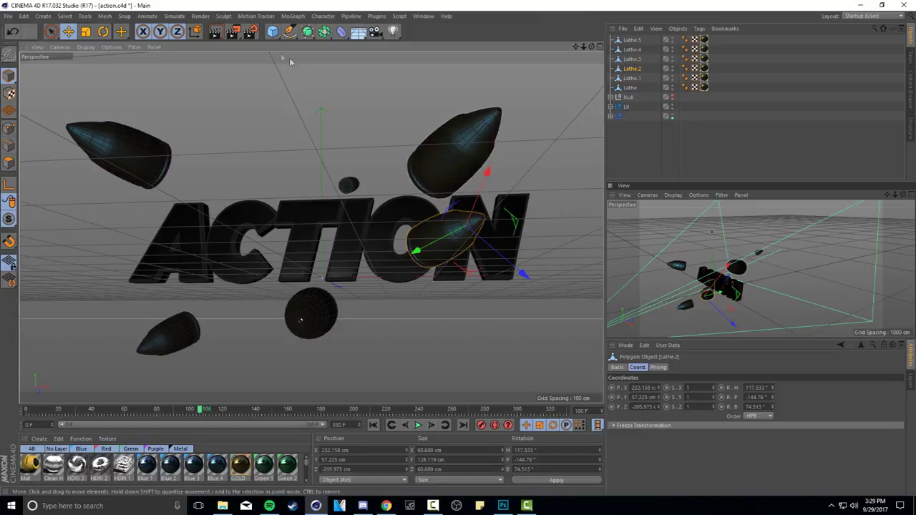
- Review the output and save options in the render settings
click(251, 32)
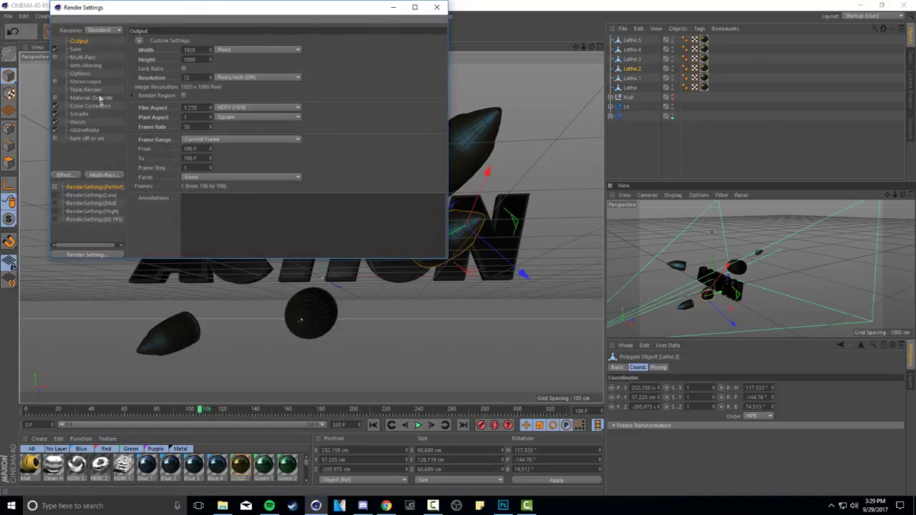
click(77, 49)
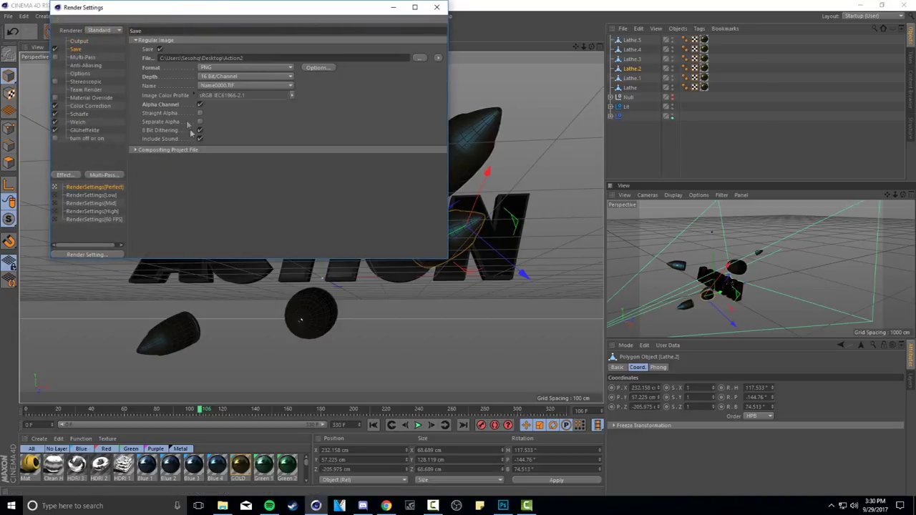
click(436, 9)
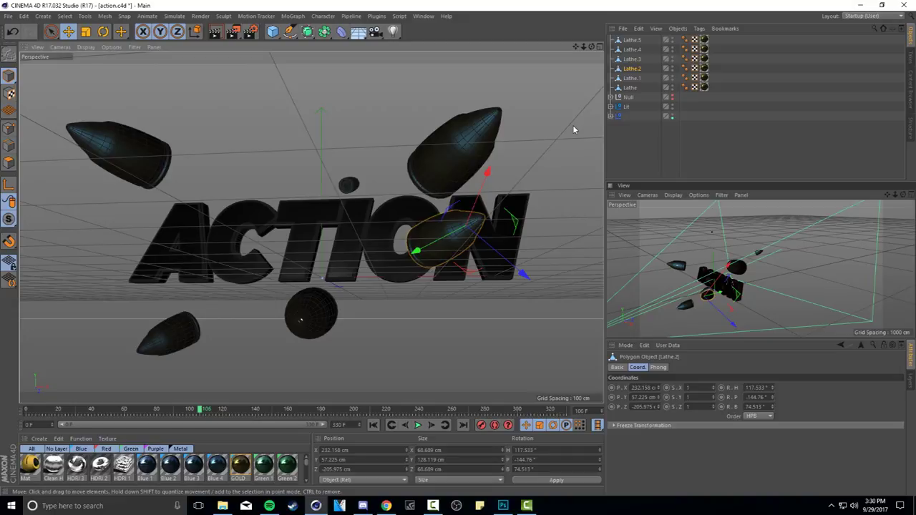
click(233, 31)
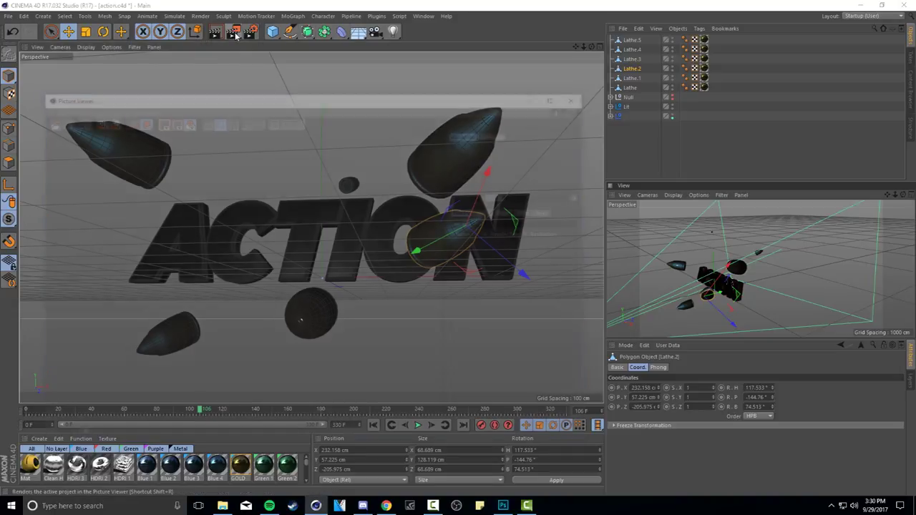
click(515, 288)
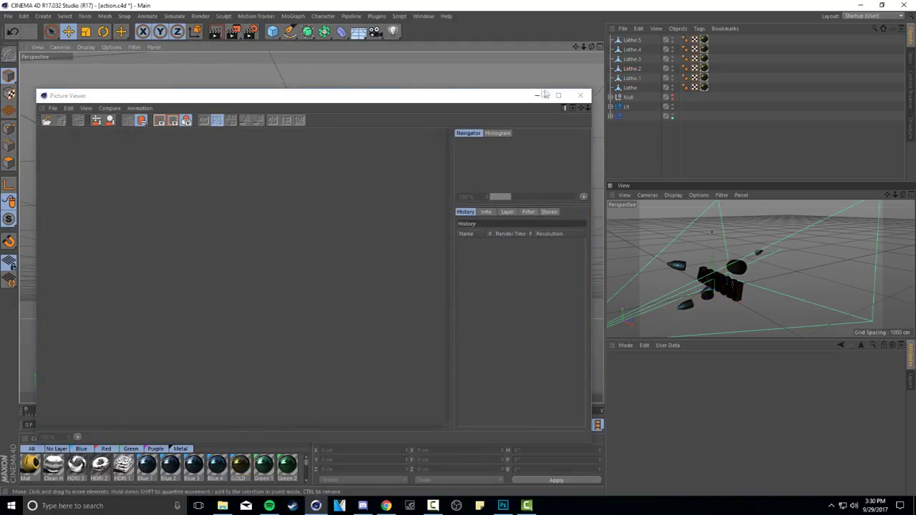
click(580, 96)
- Edit the output file name in the render's save settings and render the scene in the Picture Viewer
click(250, 31)
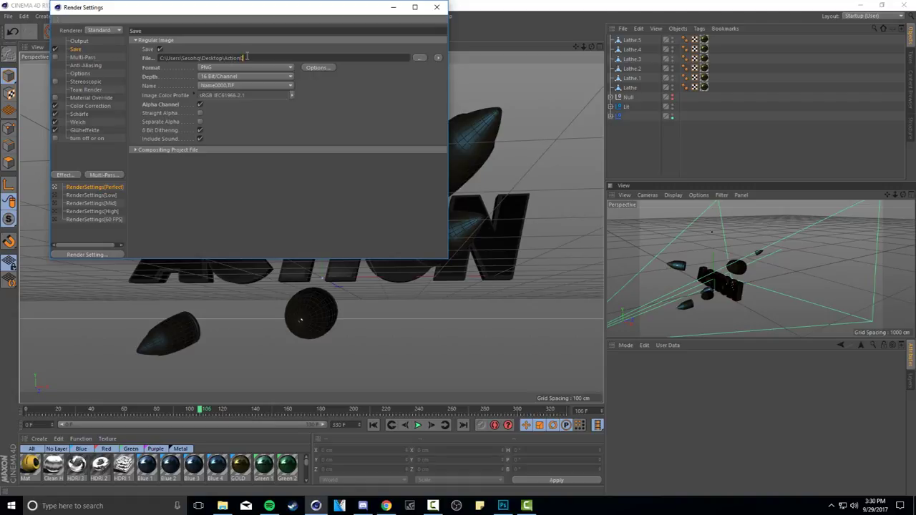
click(437, 7)
click(233, 31)
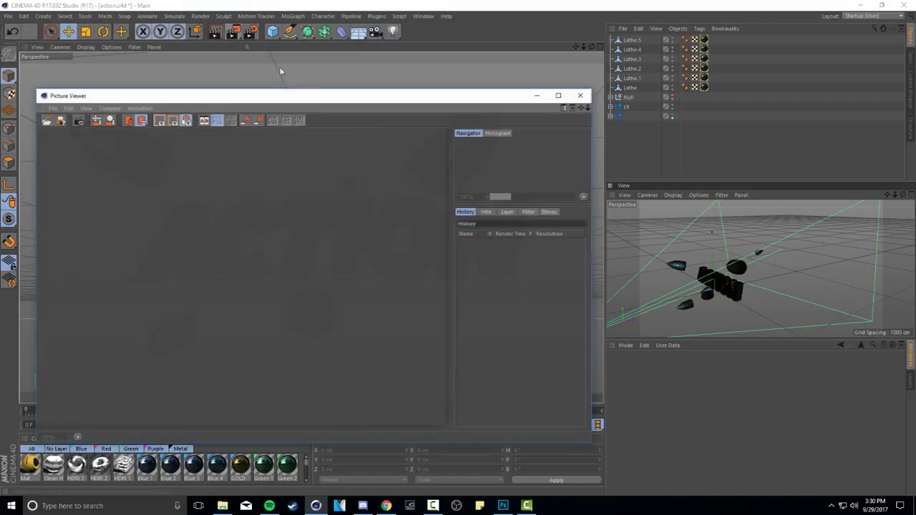
drag(382, 98, 400, 76)
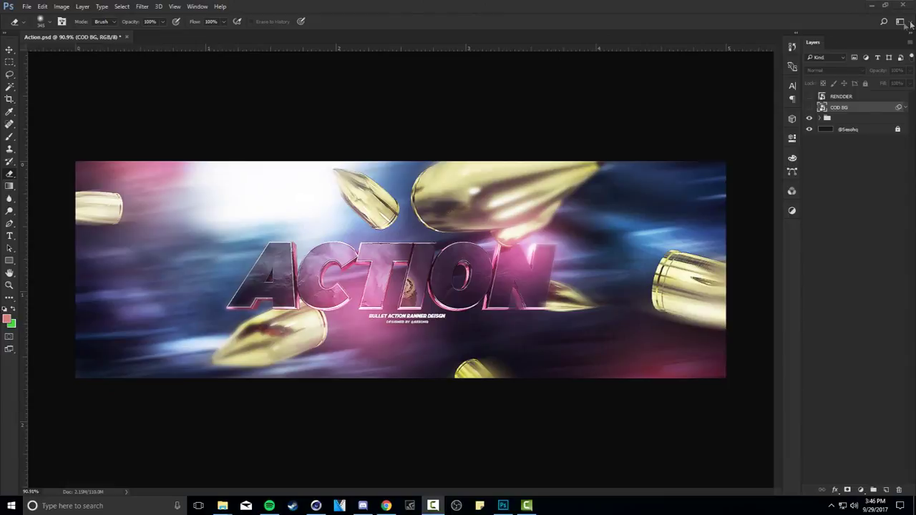
- Switch to Photoshop, hide the finished design group in Action.psd and show the RENDDER and COD BG layers
click(810, 118)
click(810, 96)
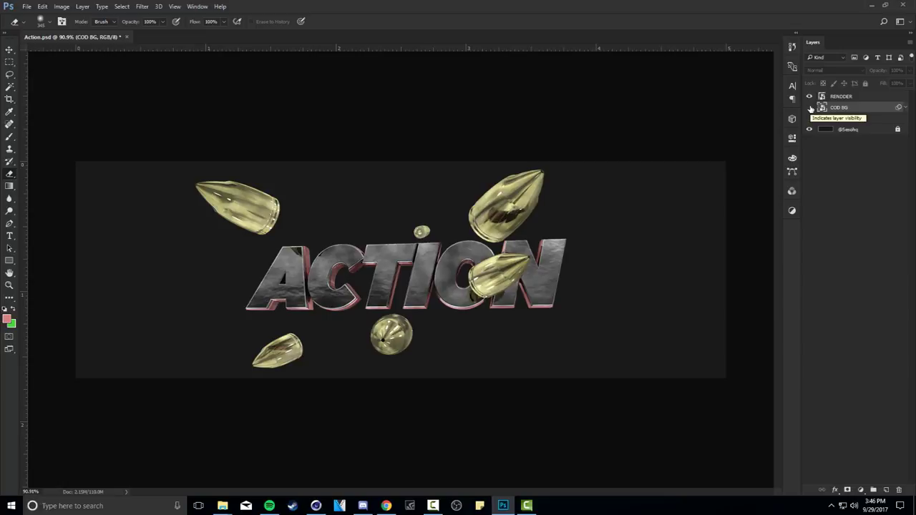
click(809, 107)
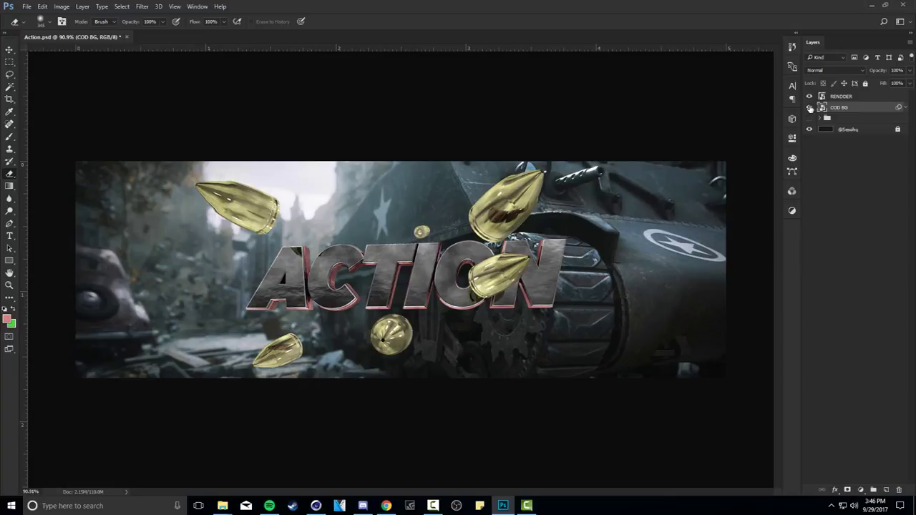
- Try to reposition the COD BG background image with the Move tool and undo the move
click(9, 50)
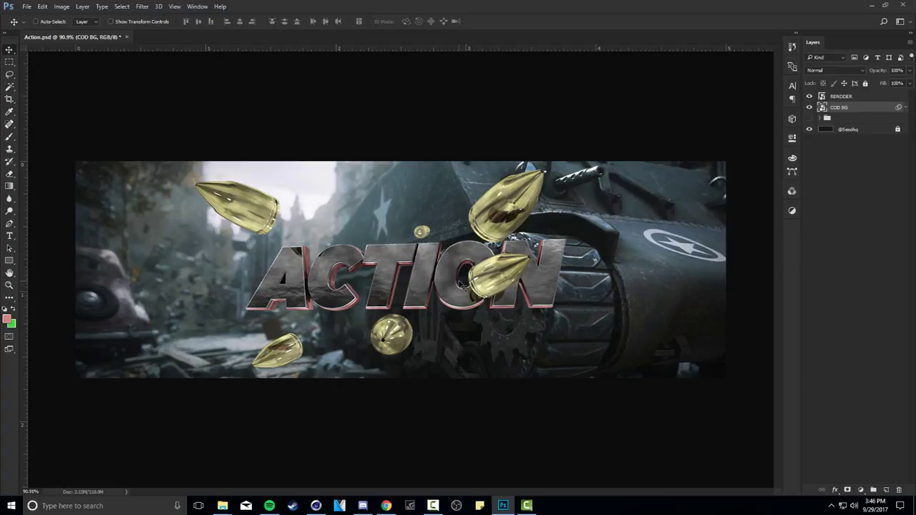
drag(459, 285, 501, 243)
key(ctrl+z)
- Compare the finished design group with the RENDDER and COD BG layers by switching their visibility
drag(810, 107, 809, 96)
click(810, 118)
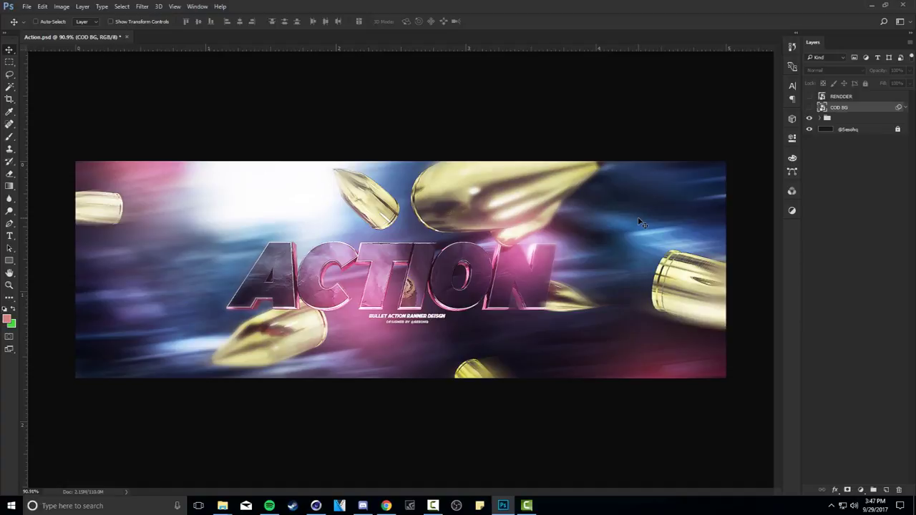
click(810, 118)
click(809, 96)
click(810, 106)
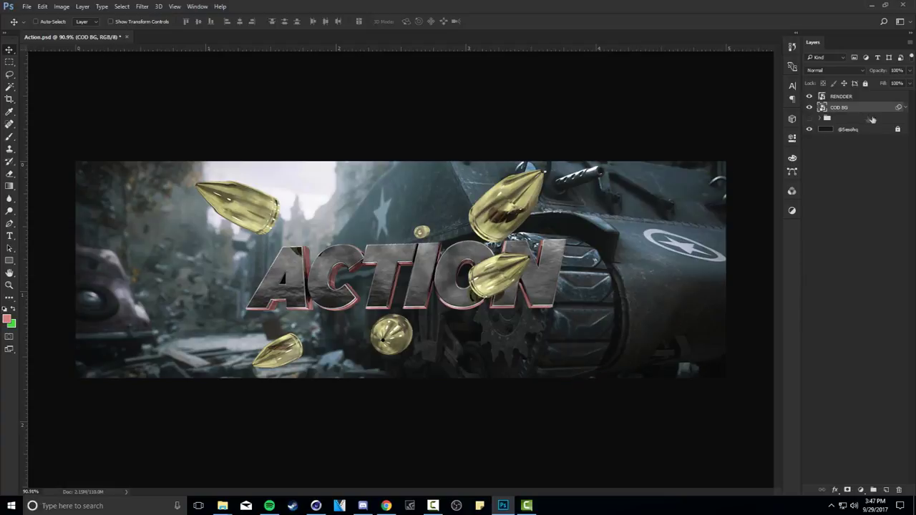
- Apply a Motion Blur smart filter to the COD BG layer with an angle of 8° and a distance of 103 pixels
click(903, 108)
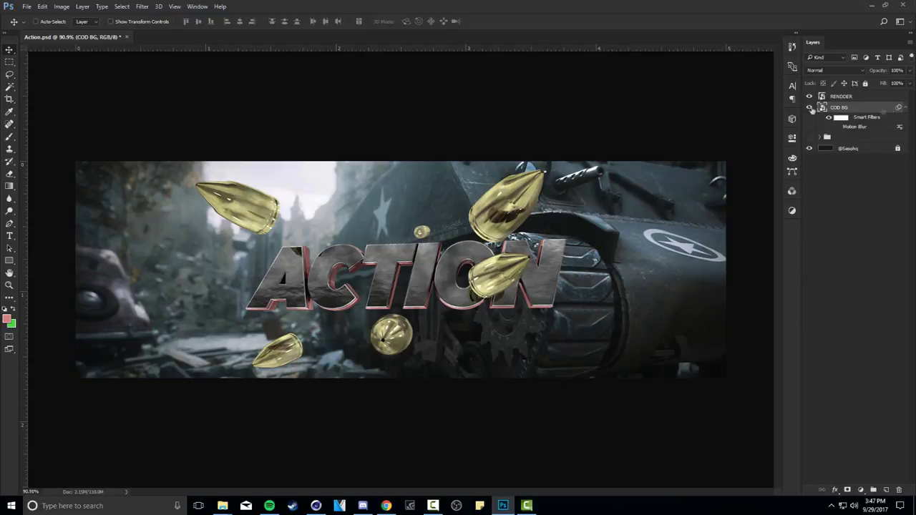
click(142, 7)
mouse_move(161, 111)
click(290, 164)
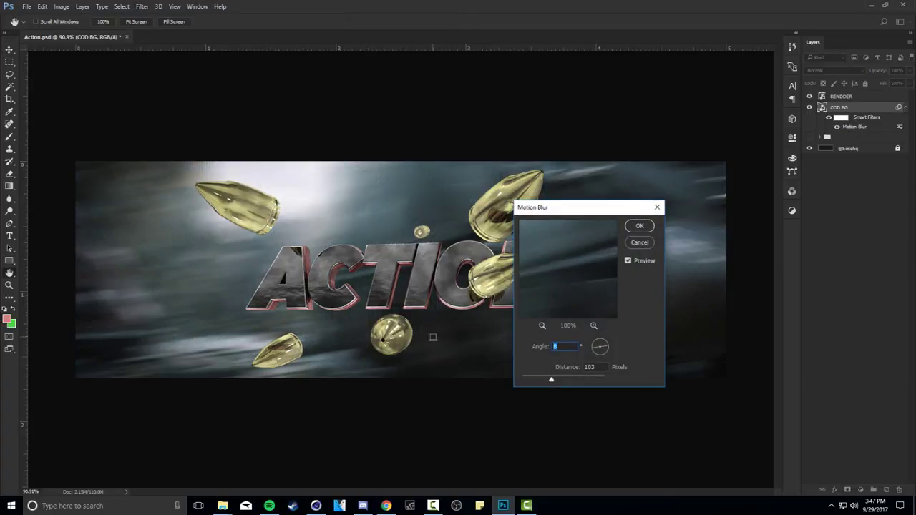
click(640, 227)
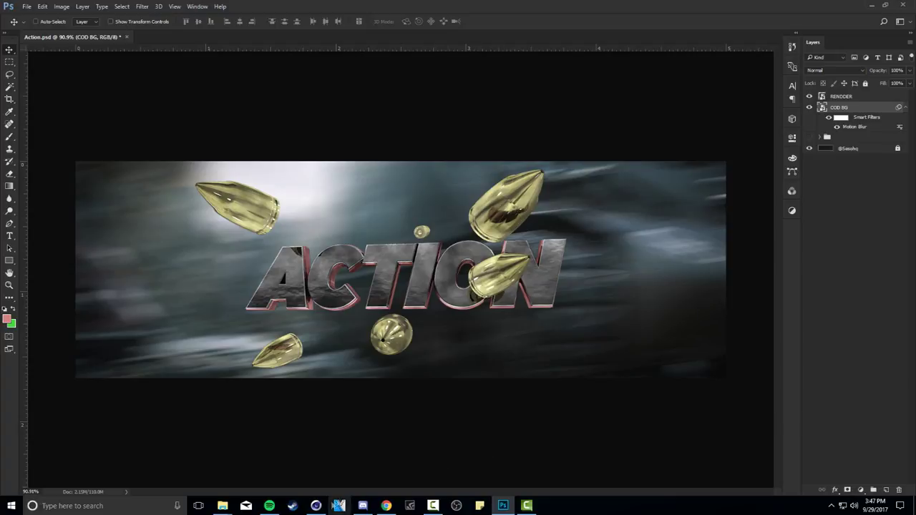
- Switch to Cinema 4D, compare the text render with the bullets-only render in the Picture Viewer, and close the viewer
click(317, 506)
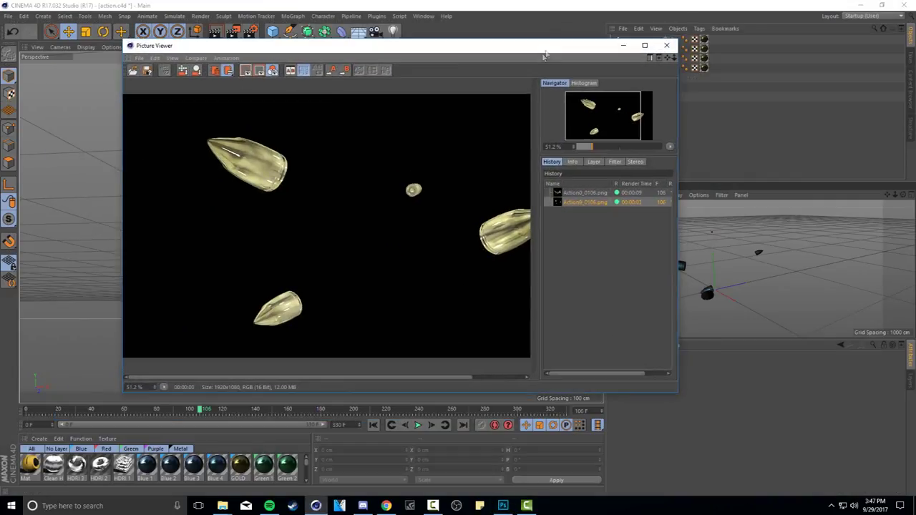
drag(434, 221, 430, 221)
click(567, 193)
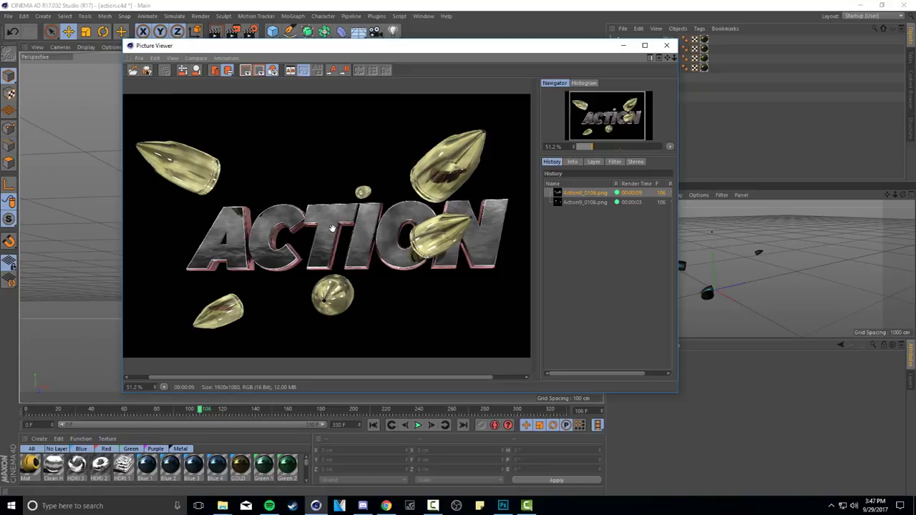
click(584, 203)
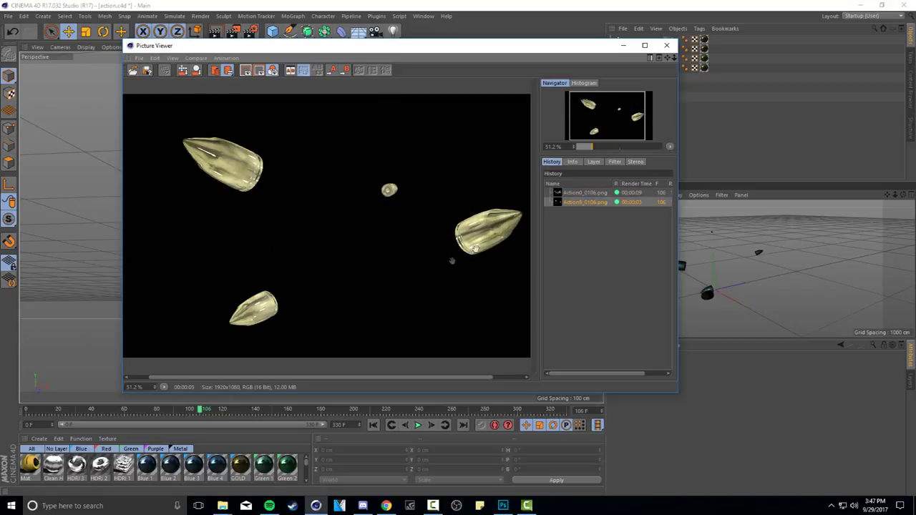
click(667, 45)
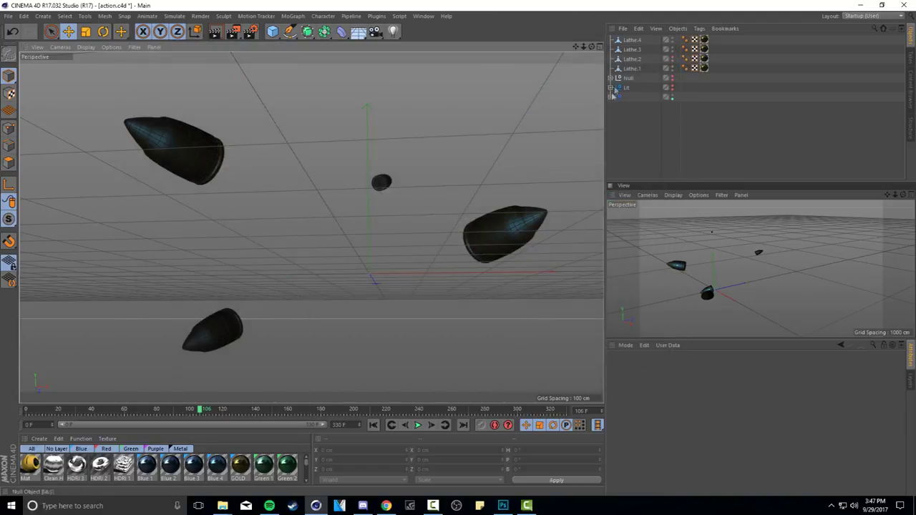
- Switch to Photoshop, place the Action9_0106 bullet render between RENDDER and COD BG, and enlarge it to about 34% with large bullets at the banner's sides
click(504, 506)
drag(907, 188, 463, 267)
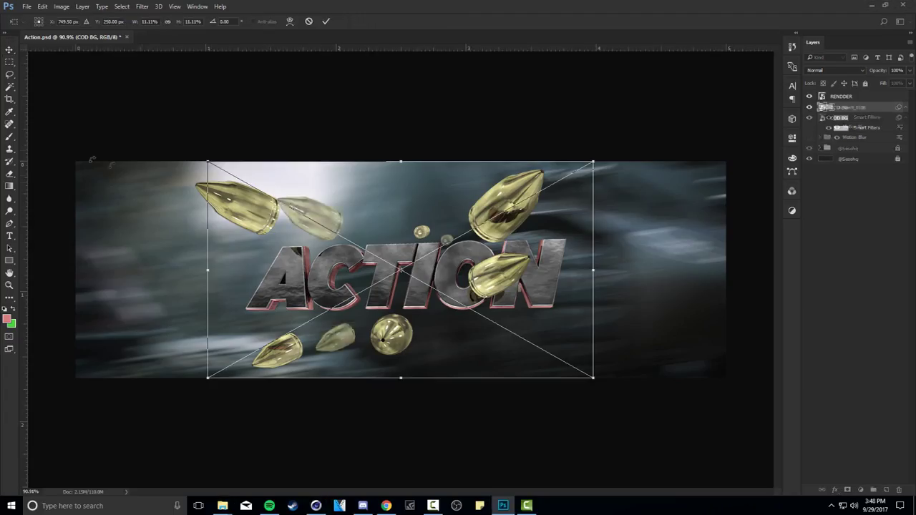
click(326, 20)
key(ctrl+t)
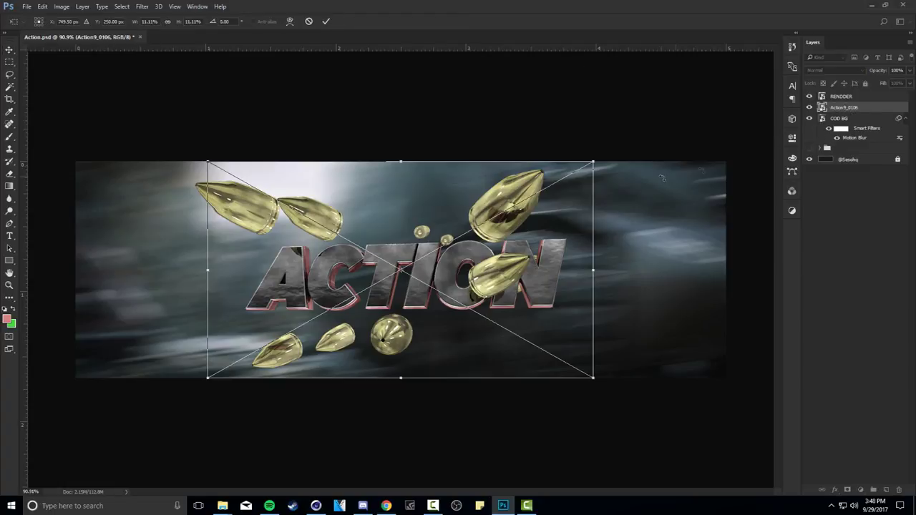
drag(593, 162, 609, 296)
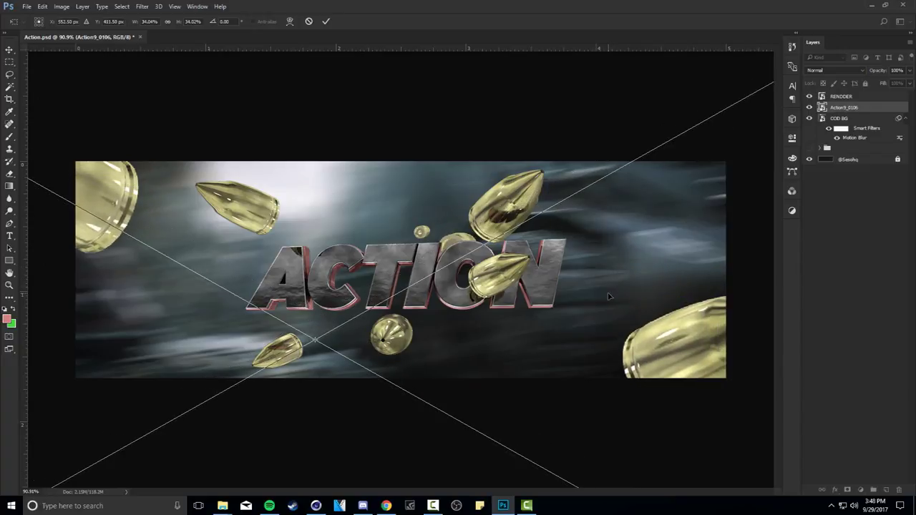
key(Return)
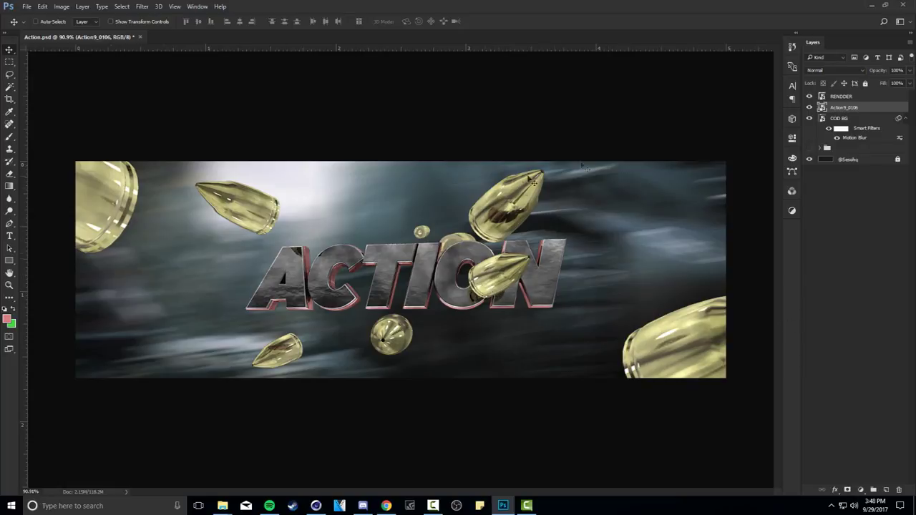
- Add a layer mask to Action9_0106 and paint out the bullet behind the ACTION text with a soft black brush
click(848, 490)
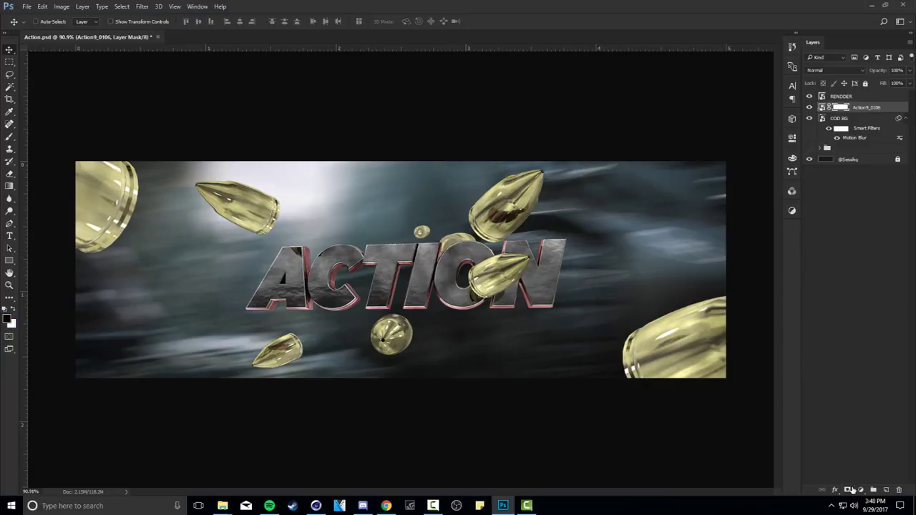
key(b)
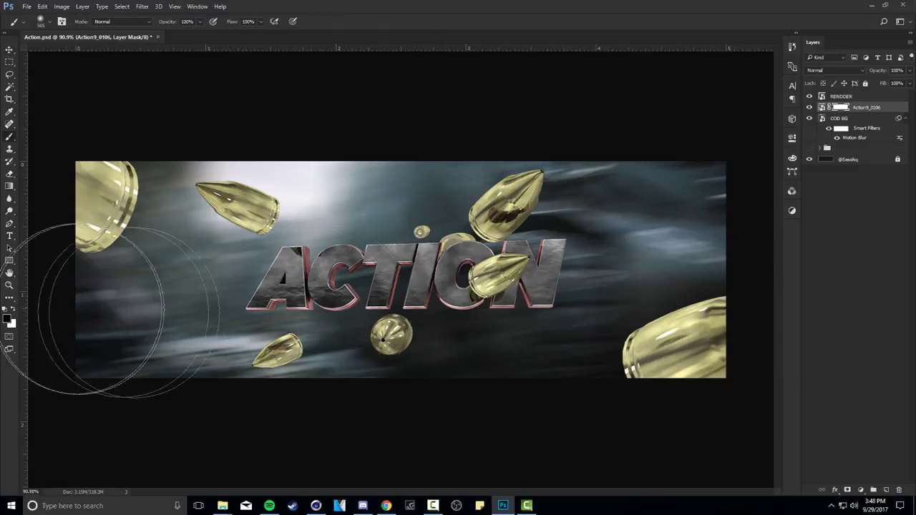
key(v)
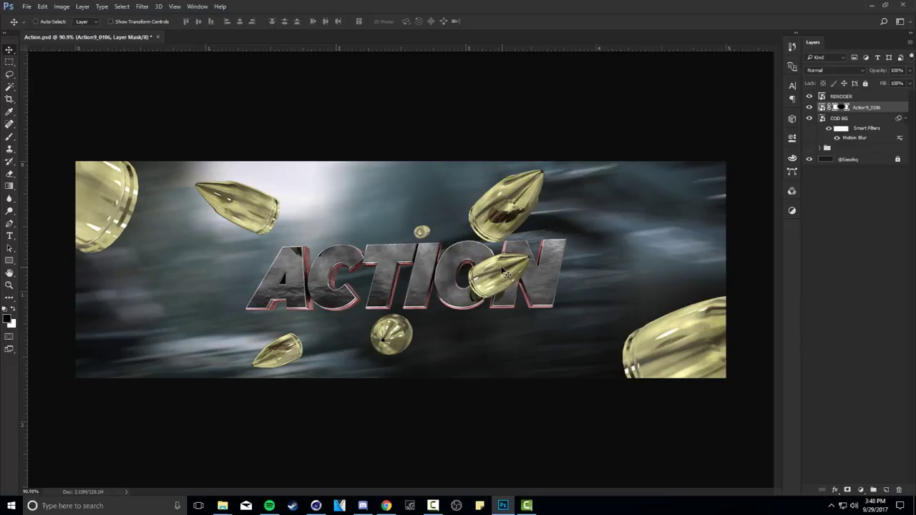
- Create a new layer above RENDDER and paint soft pink glow spots over and around the ACTION text
click(865, 96)
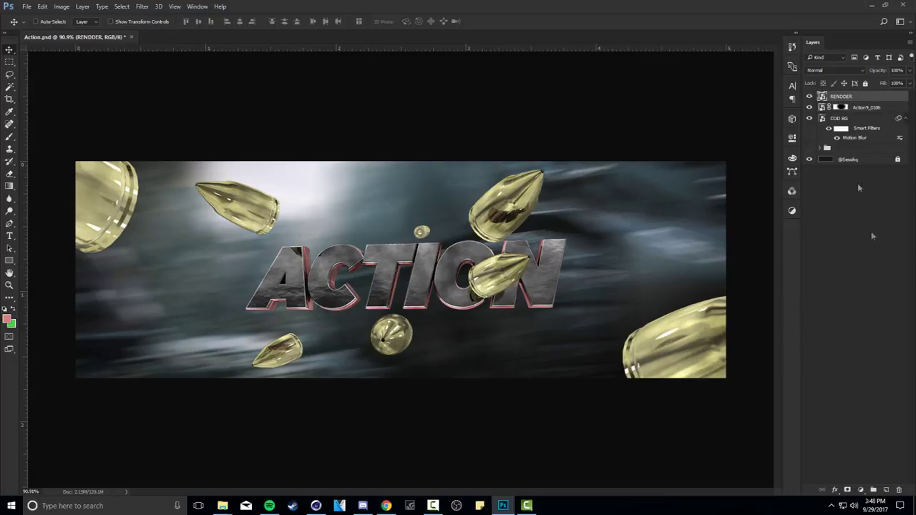
click(888, 489)
key(b)
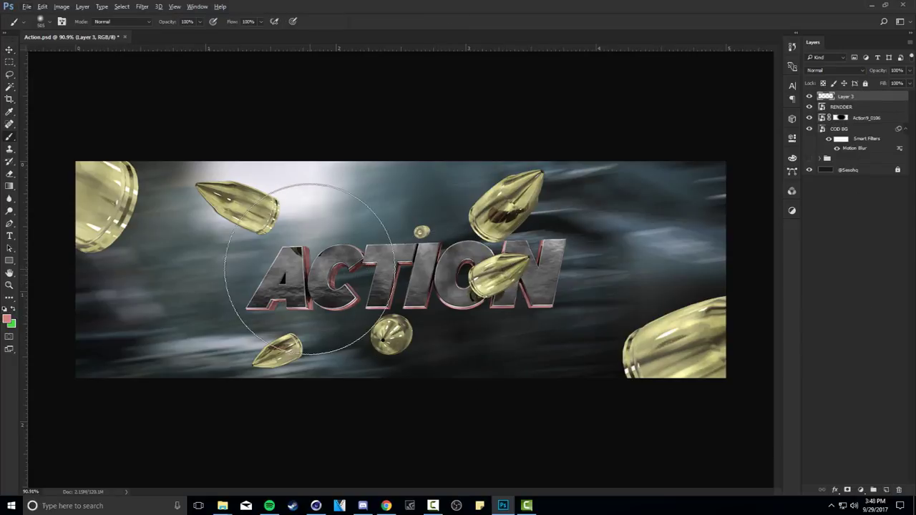
alt+click(308, 267)
mouse_move(308, 267)
alt+mouse_down()
mouse_move(334, 274)
mouse_move(333, 285)
mouse_move(408, 275)
mouse_move(404, 259)
alt+mouse_up()
click(275, 258)
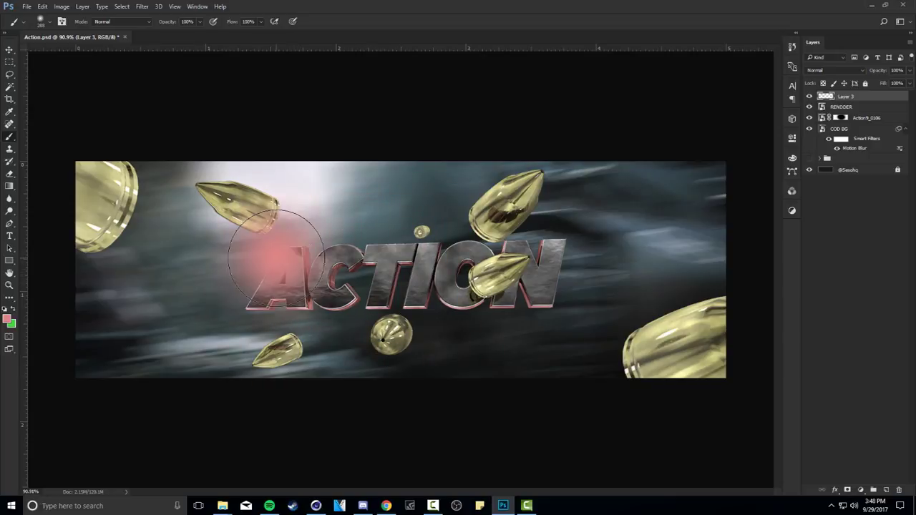
alt+right_drag(350, 322, 387, 322)
click(350, 324)
click(433, 254)
- Enlarge the soft brush to about 567 pixels and add pink glow spots along the banner's outer edges and corners
alt+right_drag(504, 317, 487, 316)
alt+right_drag(550, 381, 573, 381)
click(592, 438)
alt+right_drag(701, 362, 749, 362)
click(646, 100)
click(213, 79)
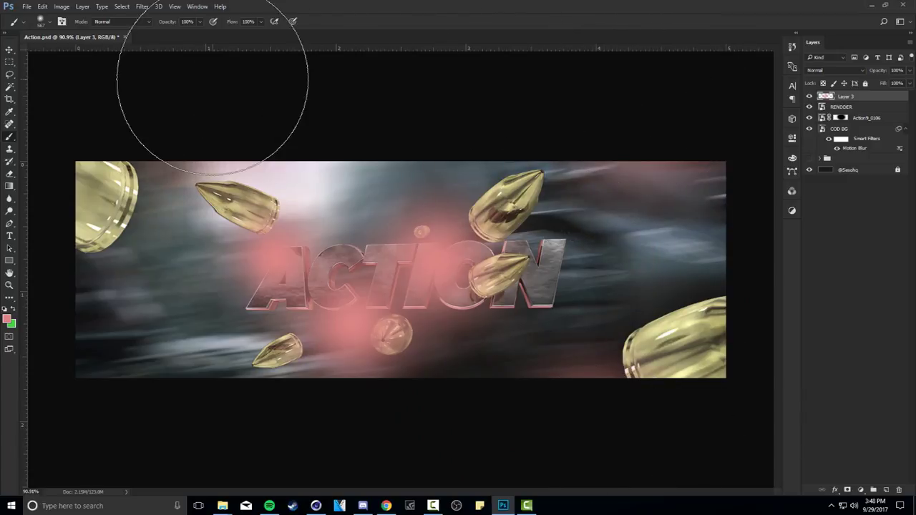
click(97, 408)
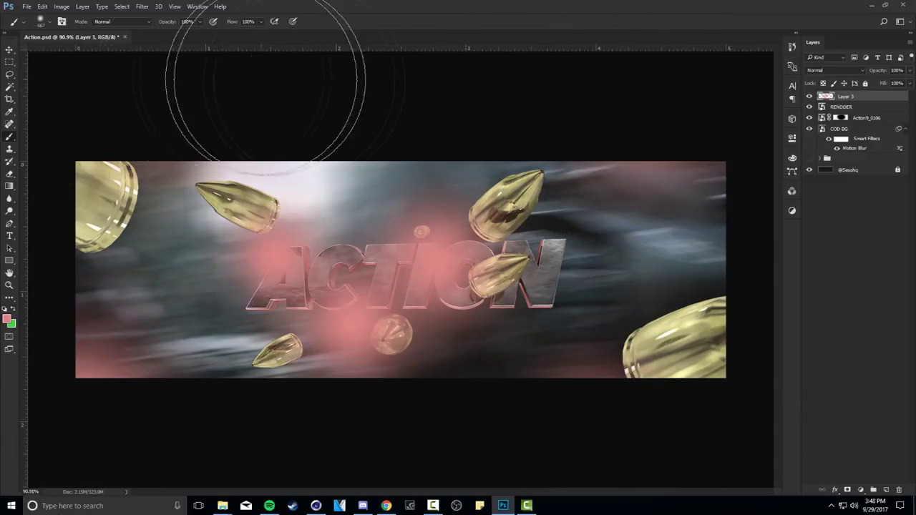
- Set the glow layer's blend mode to Linear Dodge (Add) and its opacity to 77%
click(832, 71)
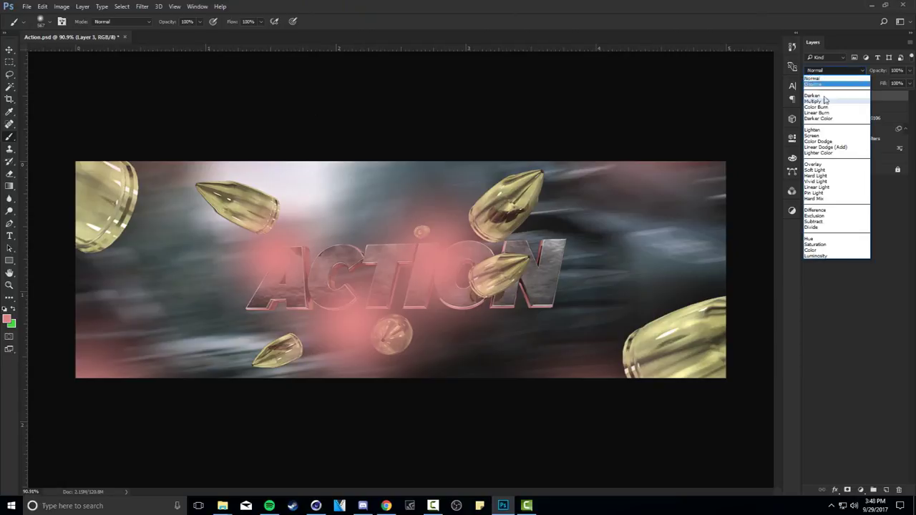
click(818, 147)
click(909, 70)
drag(908, 83, 898, 84)
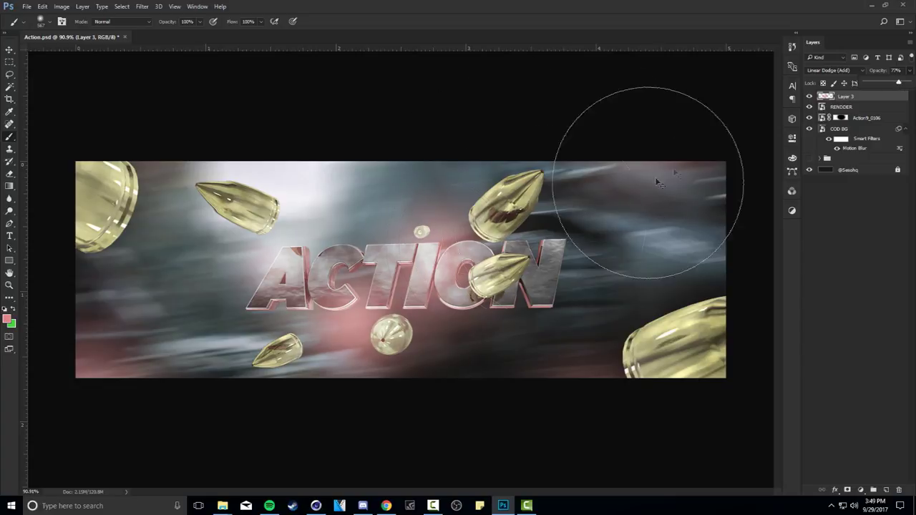
key(ctrl+u)
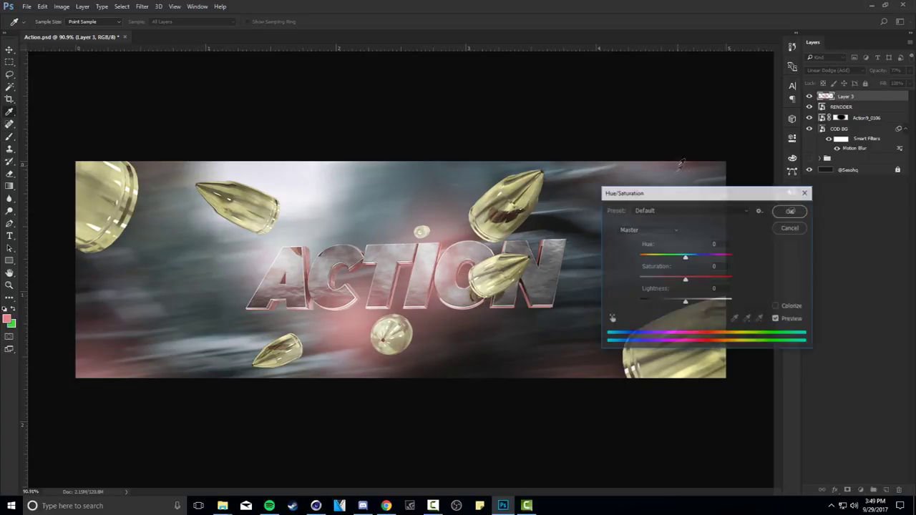
drag(650, 191, 556, 182)
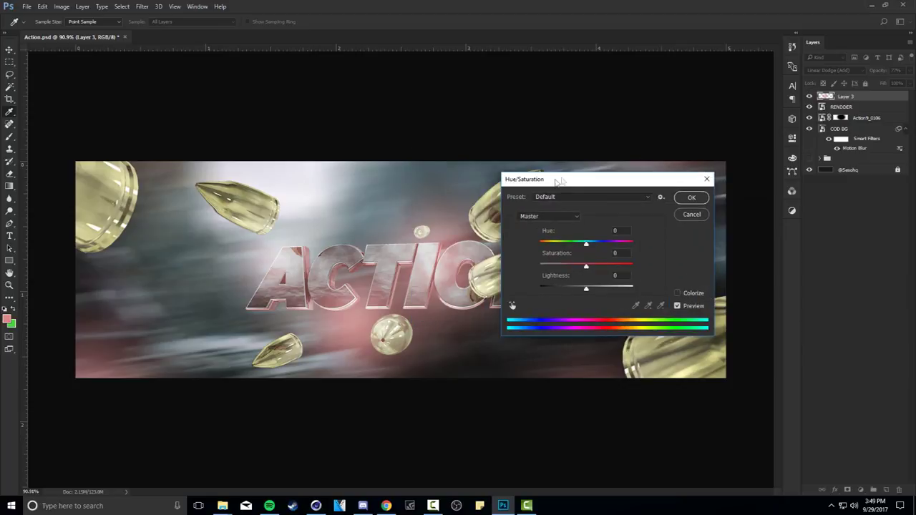
mouse_move(586, 290)
mouse_down()
mouse_move(568, 292)
mouse_move(597, 290)
mouse_move(589, 290)
mouse_up()
drag(586, 244, 606, 259)
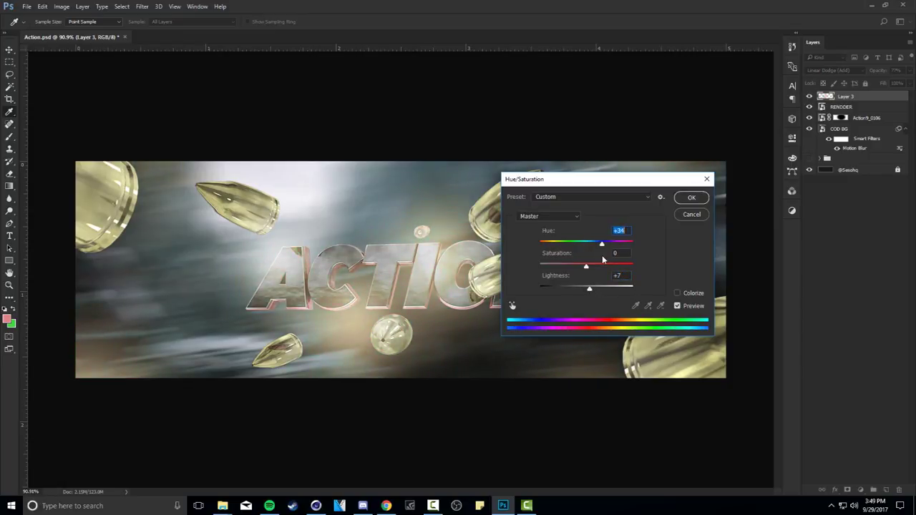
click(690, 213)
key(b)
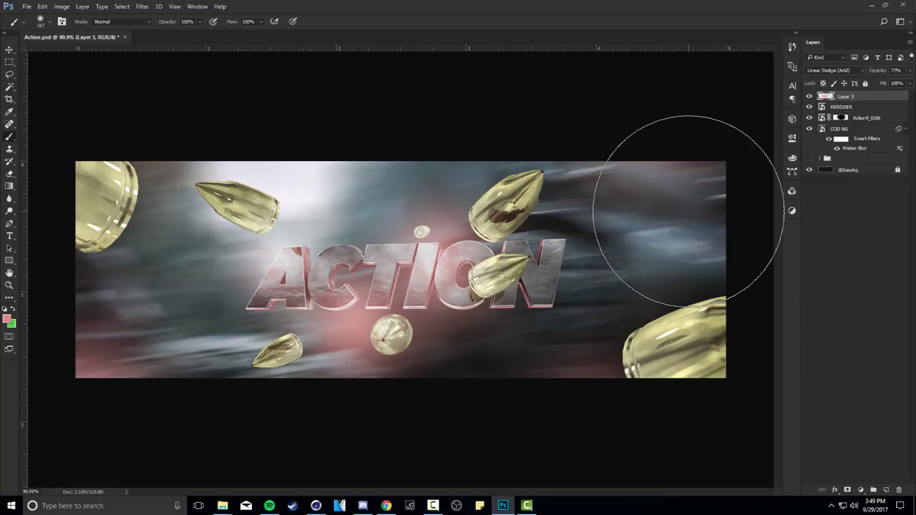
- Add a Brightness/Contrast adjustment layer with brightness 5 and contrast 40, and compare the banner with and without it
click(860, 490)
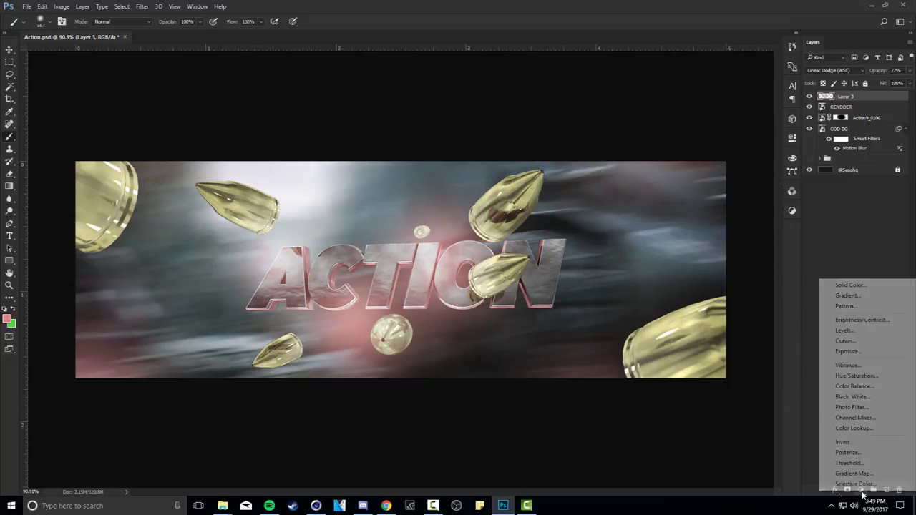
click(859, 320)
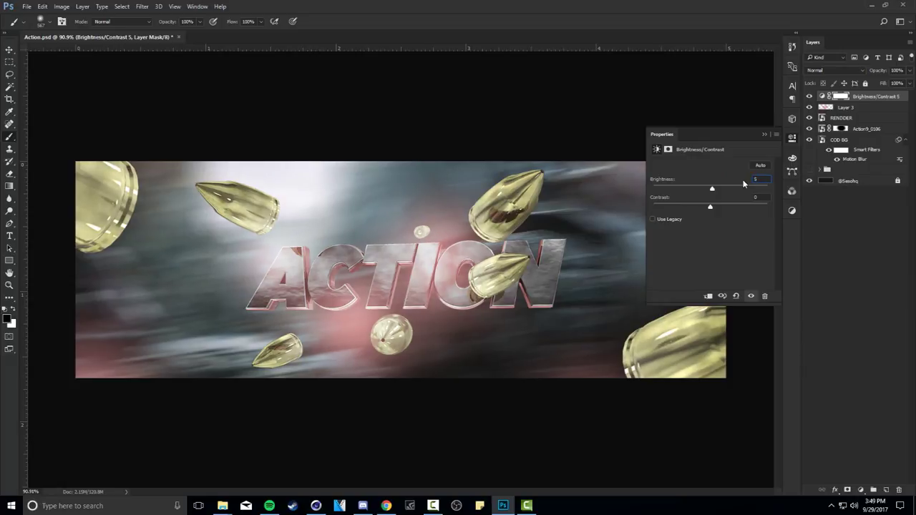
text(0)
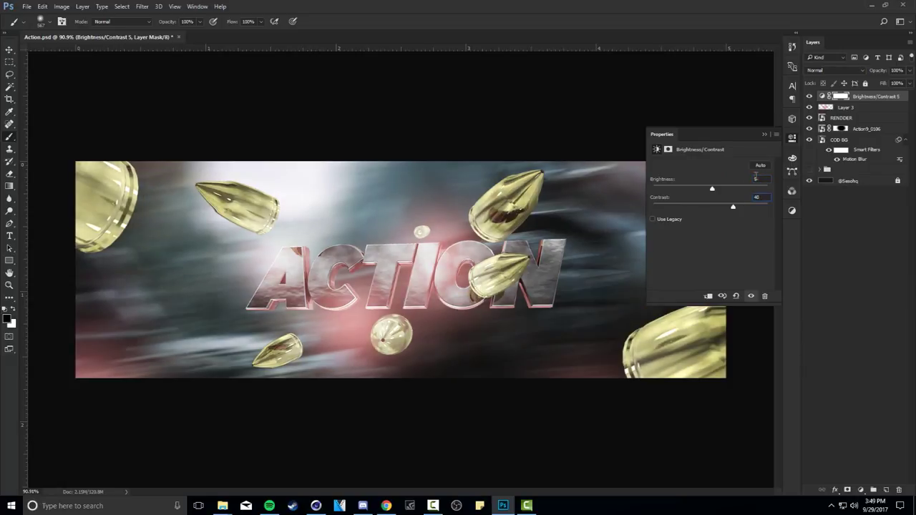
click(792, 140)
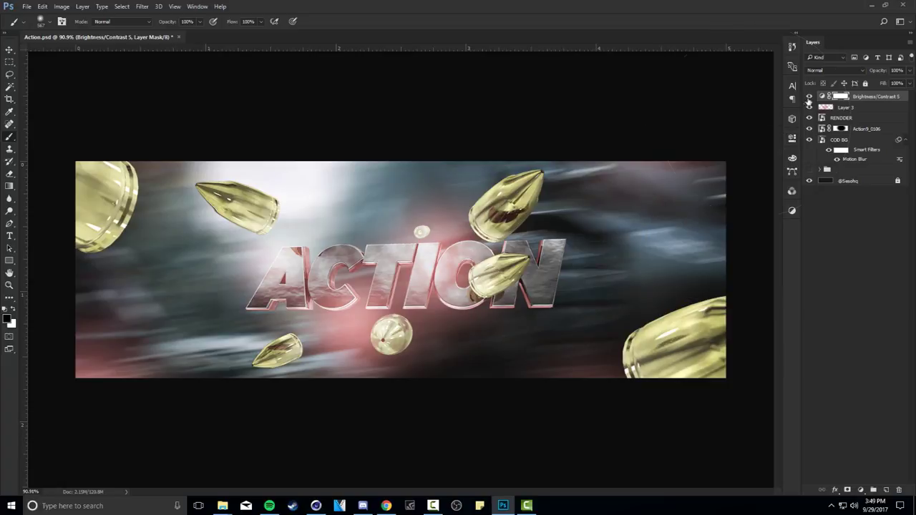
click(5, 51)
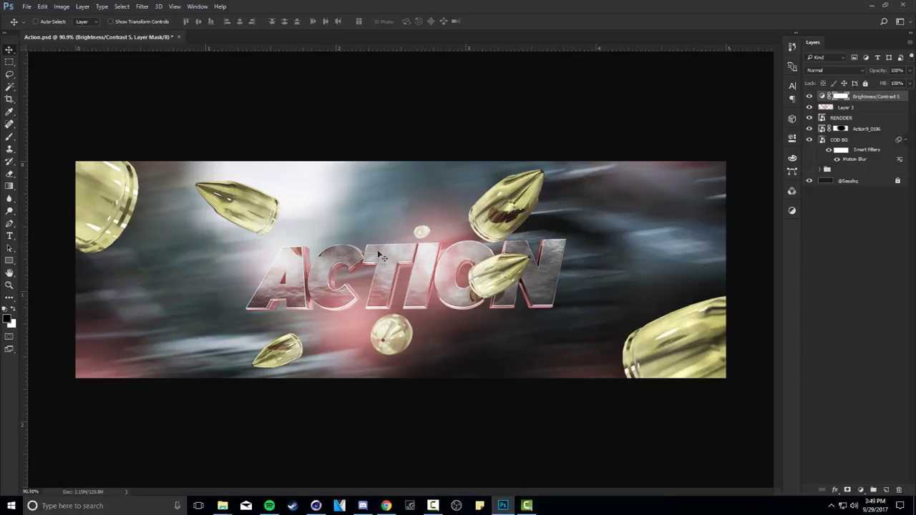
click(810, 96)
click(809, 97)
click(810, 97)
click(810, 97)
- Add a Color Balance adjustment layer above Brightness/Contrast, tune its midtones for a slight color tint, and compare the banner with and without it
click(861, 489)
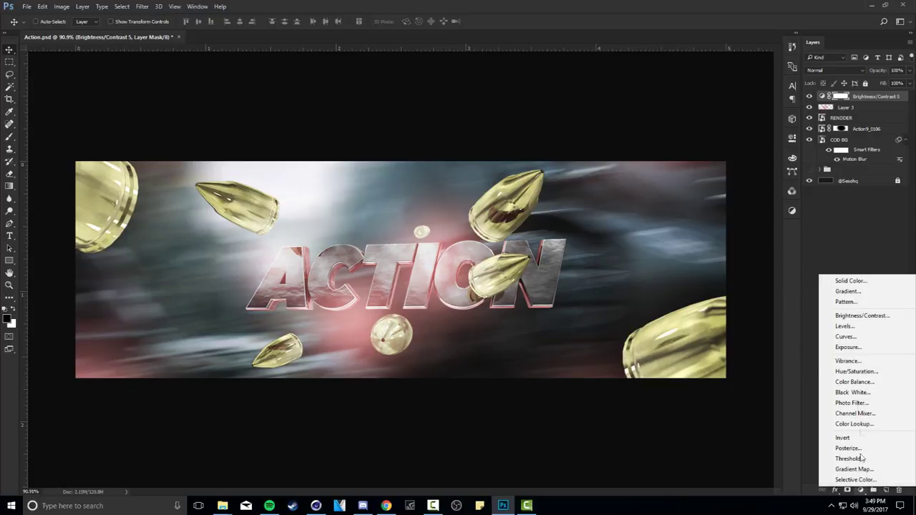
click(855, 381)
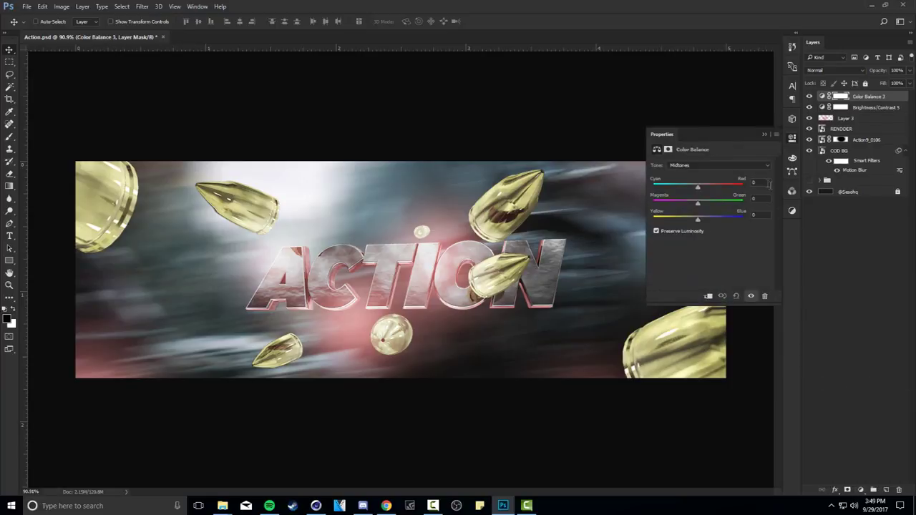
drag(698, 187, 734, 187)
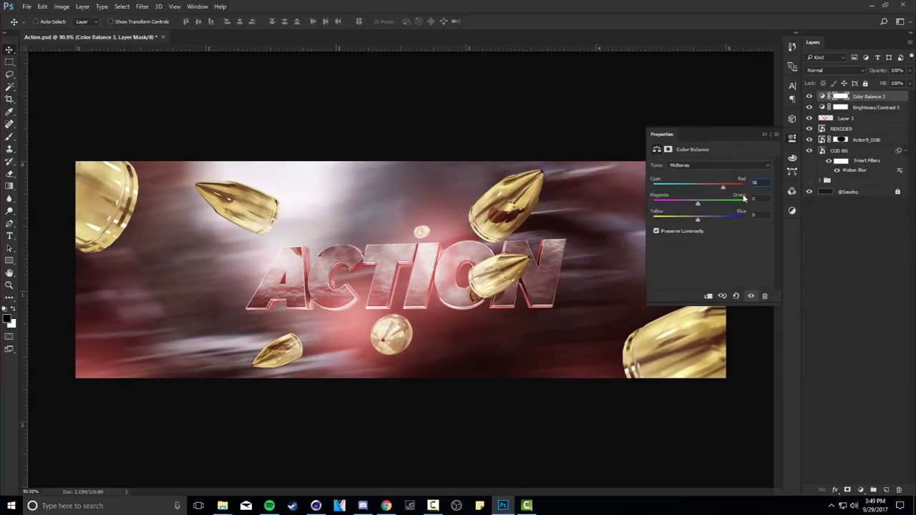
text(4)
click(791, 143)
click(808, 96)
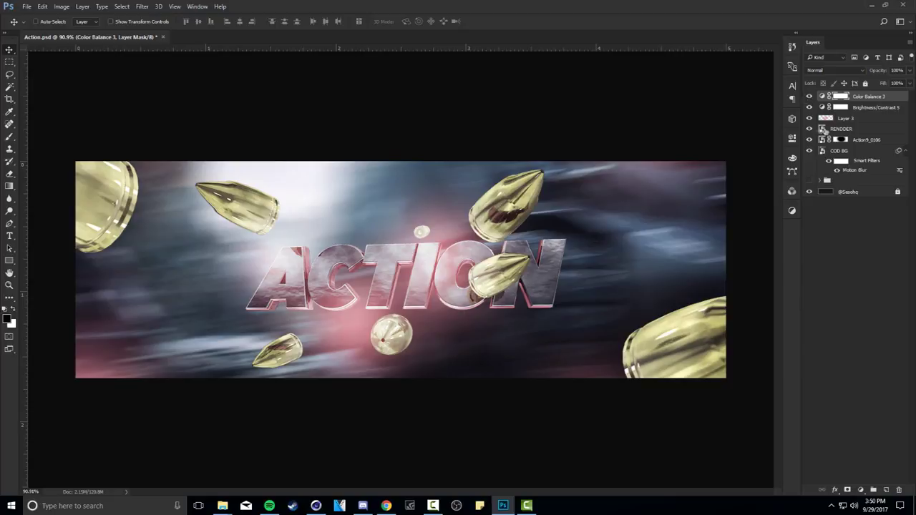
- Apply Hue/Saturation to the pink glow on Layer 3 with lightness +5 and a slightly negative hue shift
click(842, 119)
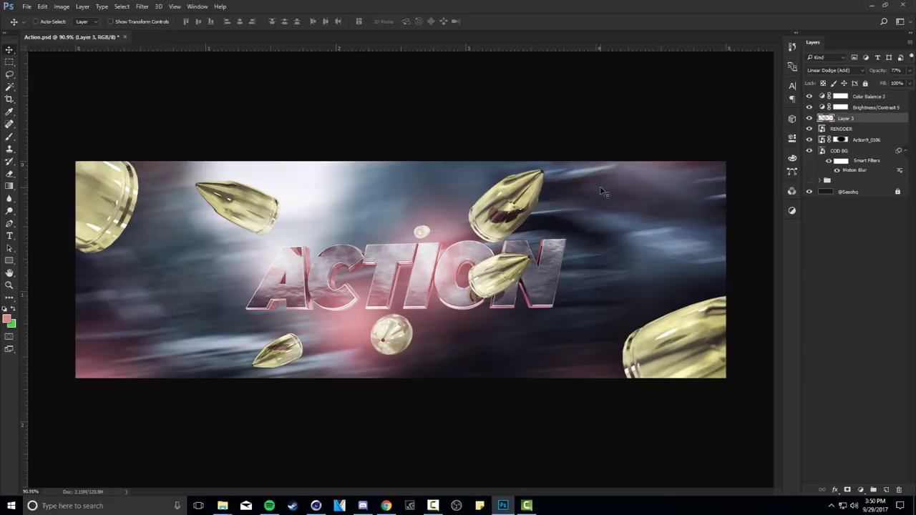
key(ctrl+u)
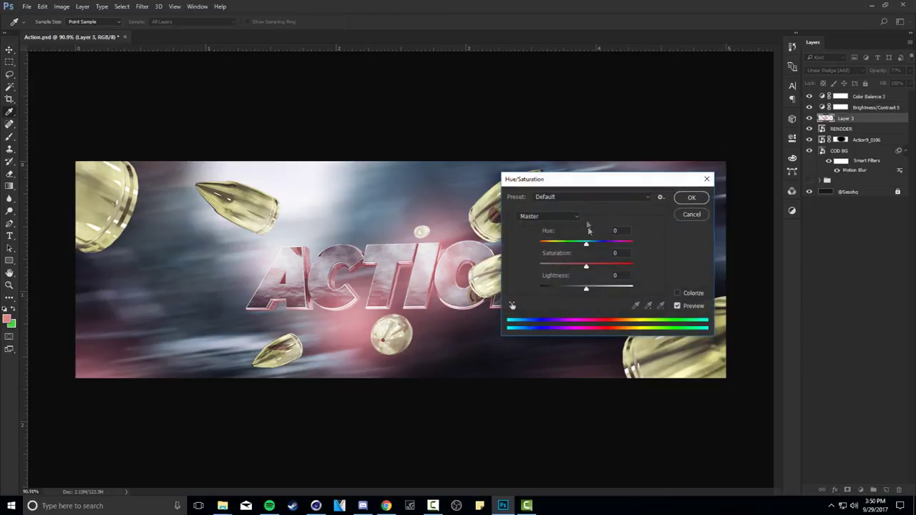
drag(584, 286, 588, 290)
click(582, 246)
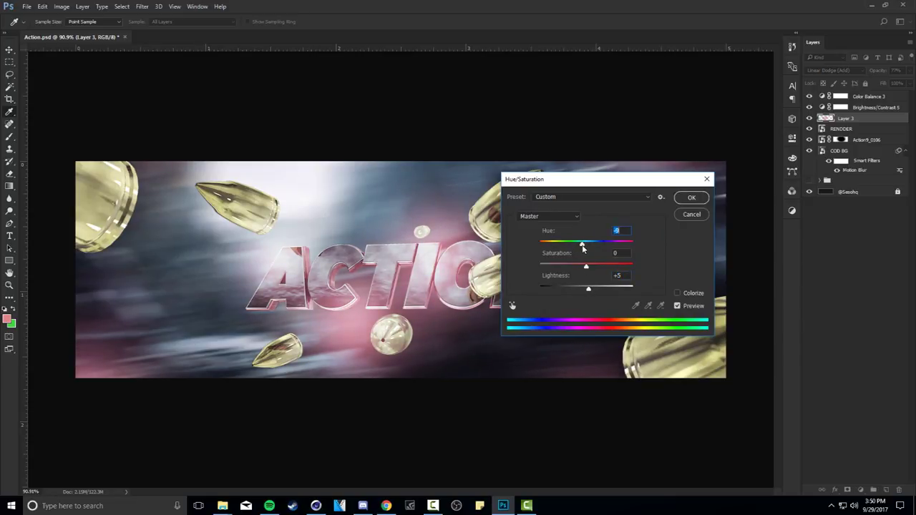
drag(583, 248, 585, 247)
click(692, 198)
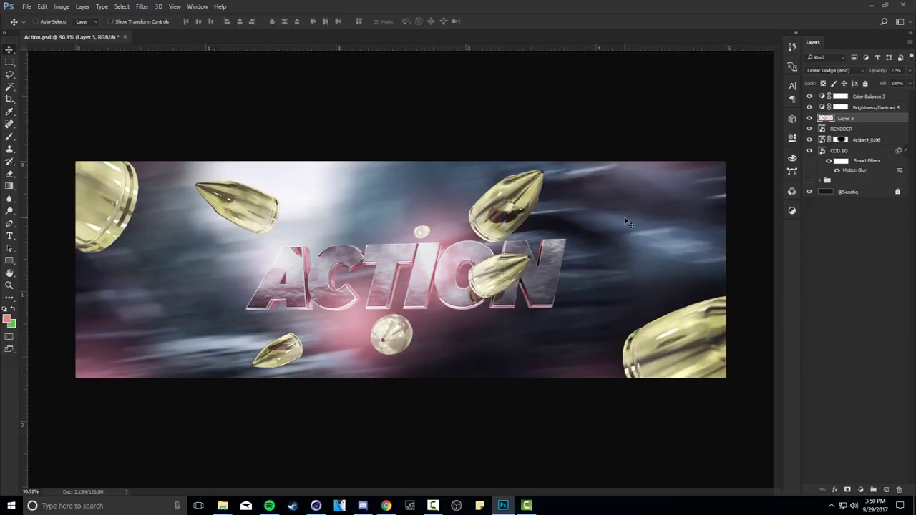
key(e)
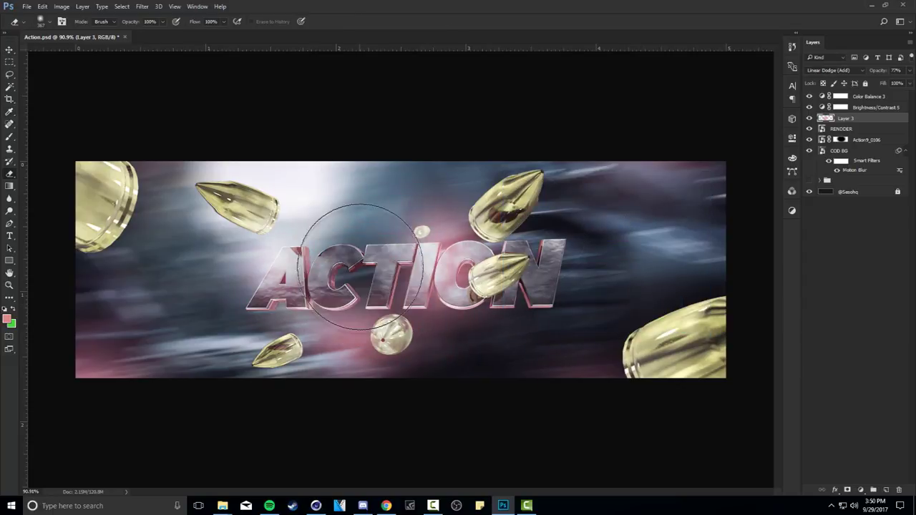
alt+right_drag(506, 374, 503, 378)
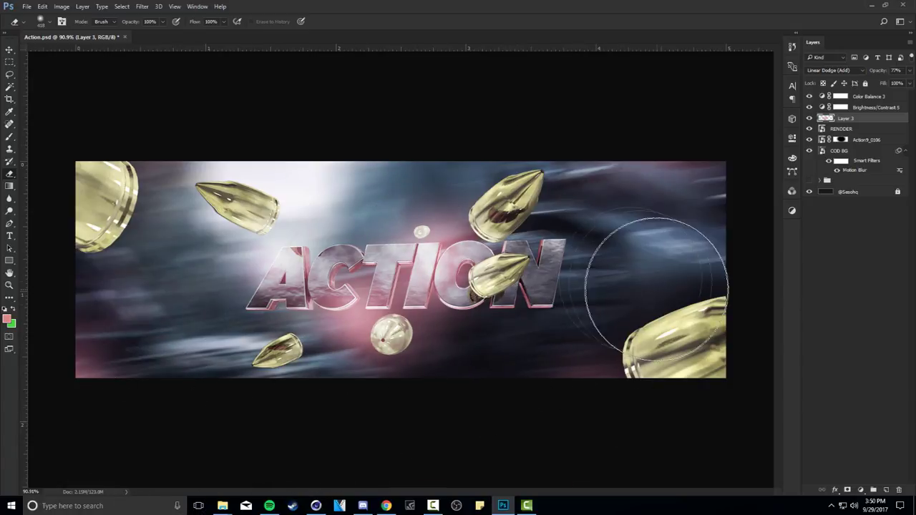
key(v)
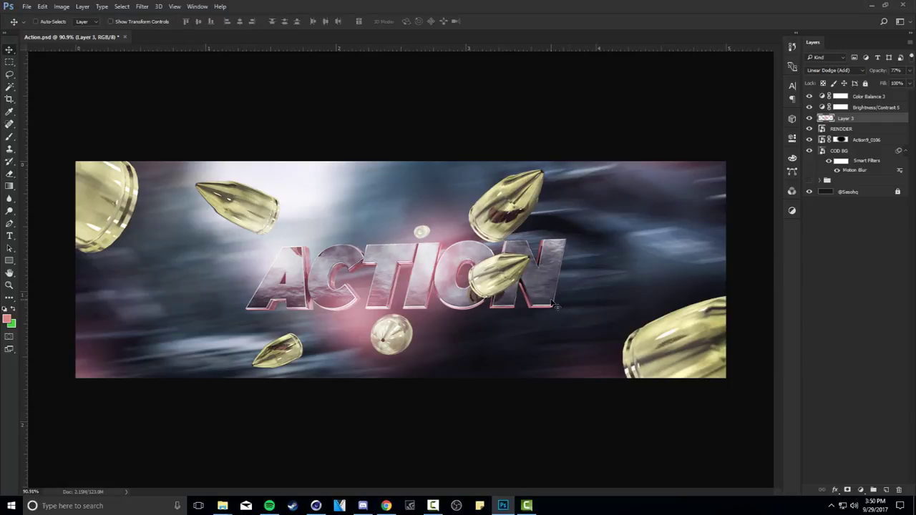
- Create a new layer above Color Balance 3 and sample a dark grey-purple from the artwork as the brush color
click(873, 97)
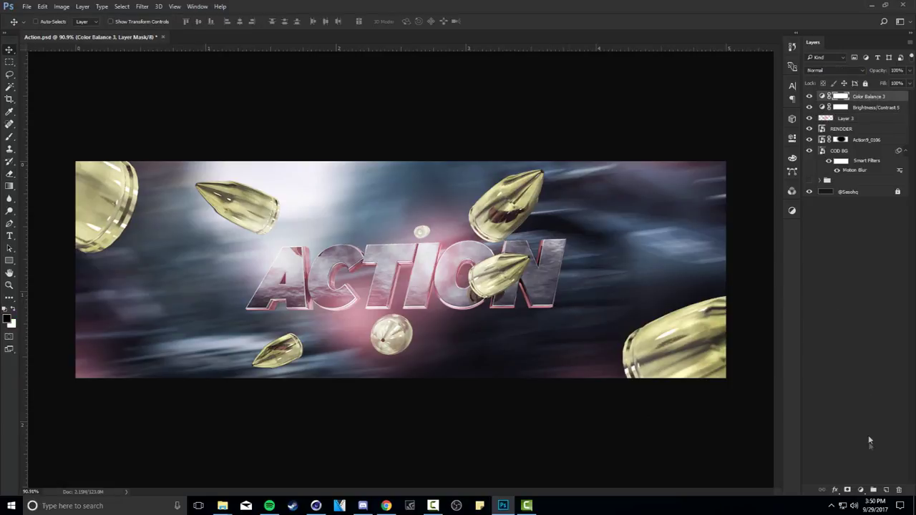
click(885, 490)
key(b)
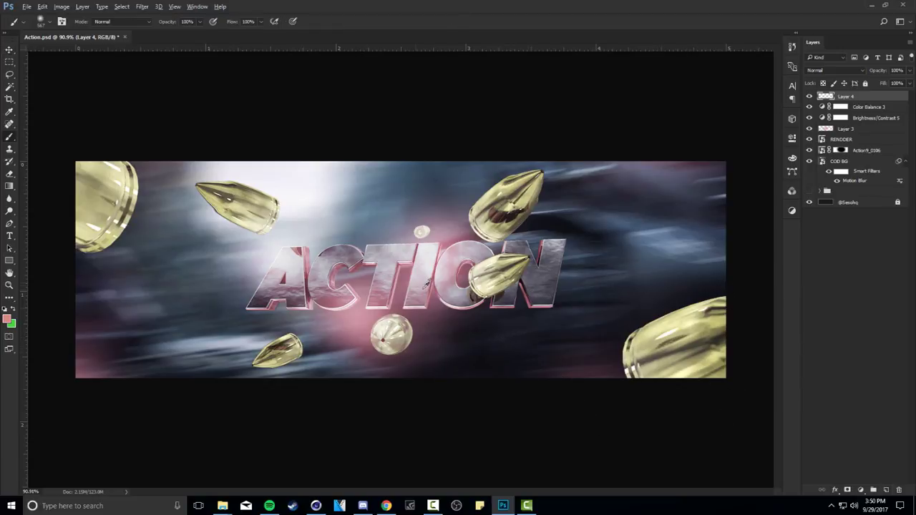
mouse_move(546, 252)
alt+right_down()
mouse_move(546, 275)
mouse_move(537, 279)
mouse_move(529, 261)
alt+right_up()
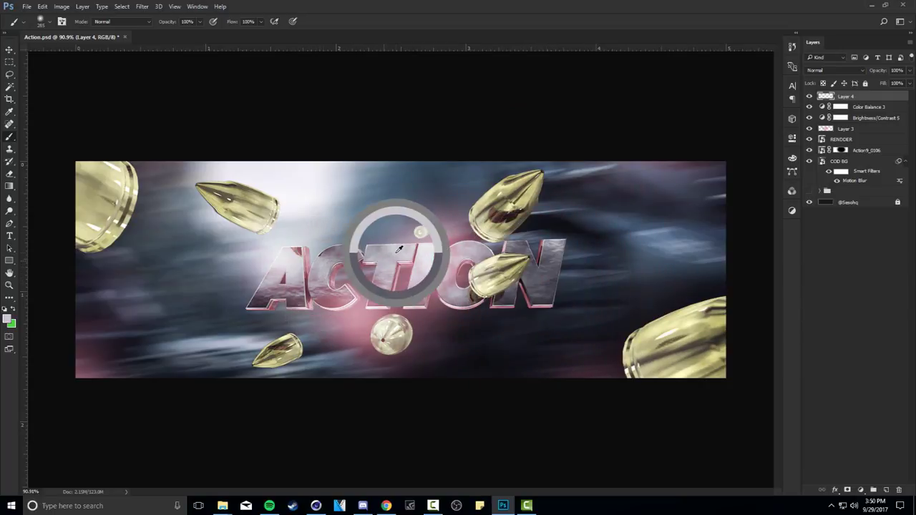
mouse_move(539, 262)
alt+mouse_down()
mouse_move(551, 264)
mouse_move(541, 272)
alt+mouse_up()
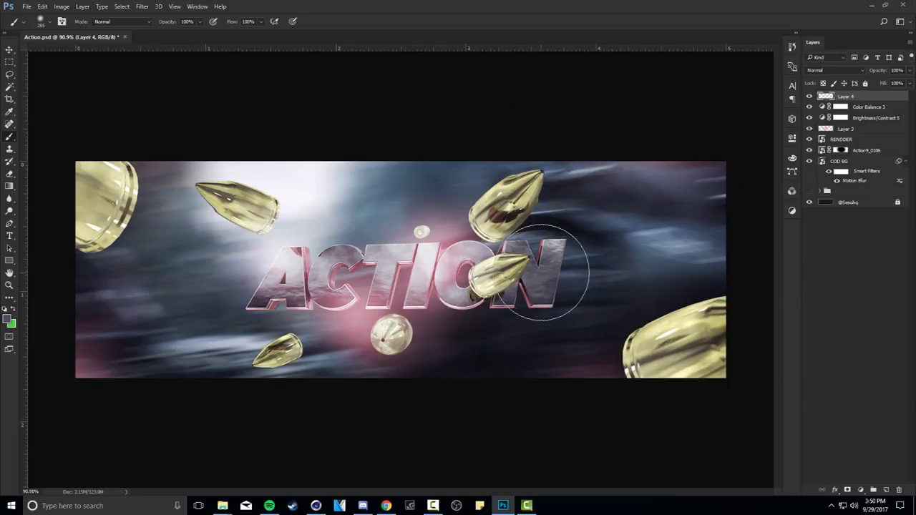
- Paint large soft grey-purple spots on the new layer around the ACTION lettering and near the banner's corners
mouse_move(358, 269)
alt+right_down()
mouse_move(318, 268)
mouse_move(359, 296)
alt+right_up()
click(292, 258)
key(ctrl+z)
click(270, 240)
click(362, 317)
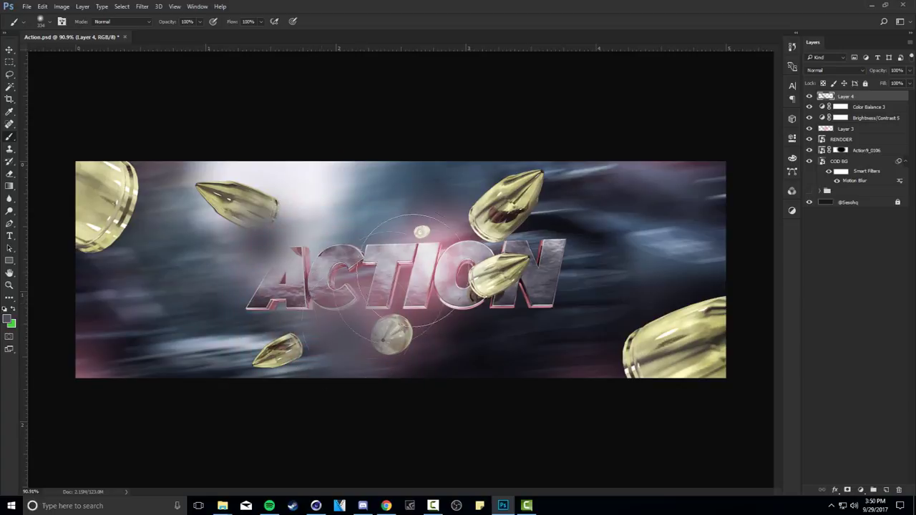
click(368, 241)
click(514, 326)
alt+right_drag(448, 326, 462, 326)
click(147, 350)
click(639, 164)
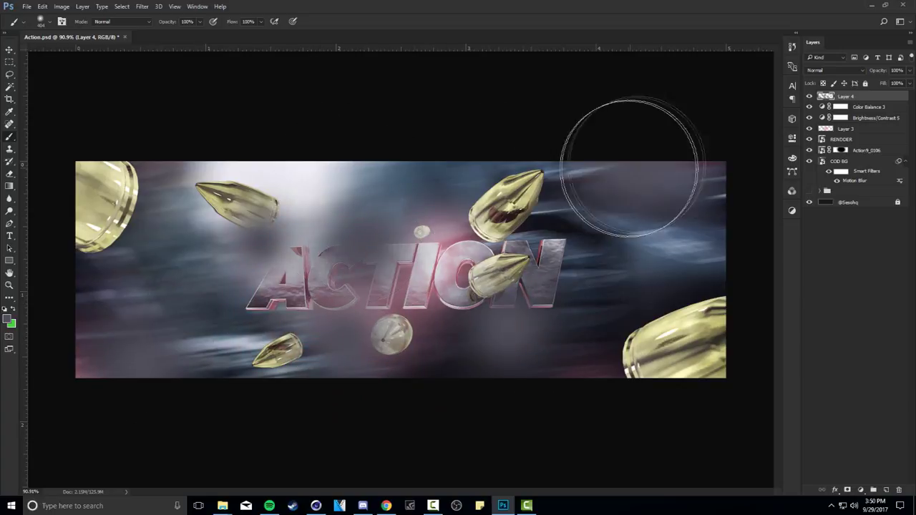
- Set Layer 4's blend mode to Linear Dodge (Add) and its opacity to 33%
click(837, 71)
click(834, 149)
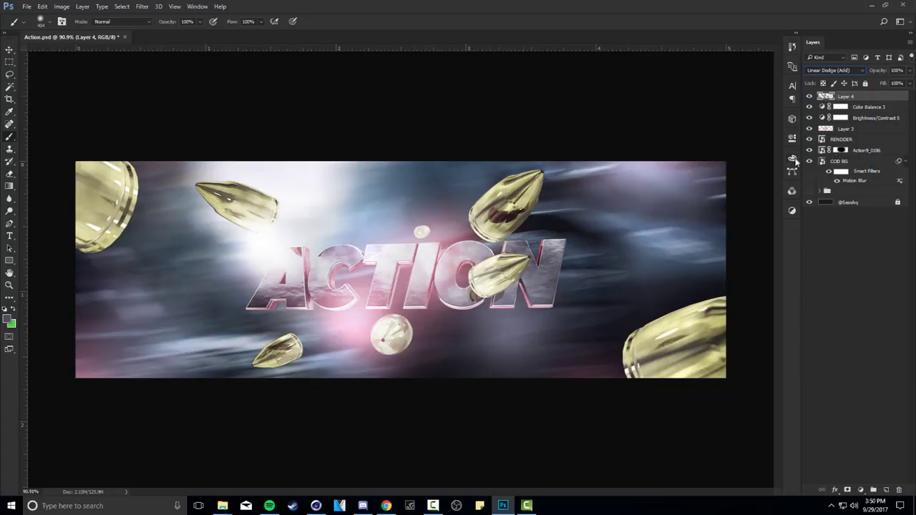
click(909, 70)
drag(898, 85, 879, 85)
- Apply Hue/Saturation to Layer 4 with lightness -21, and compare the banner with and without the layer
key(ctrl+u)
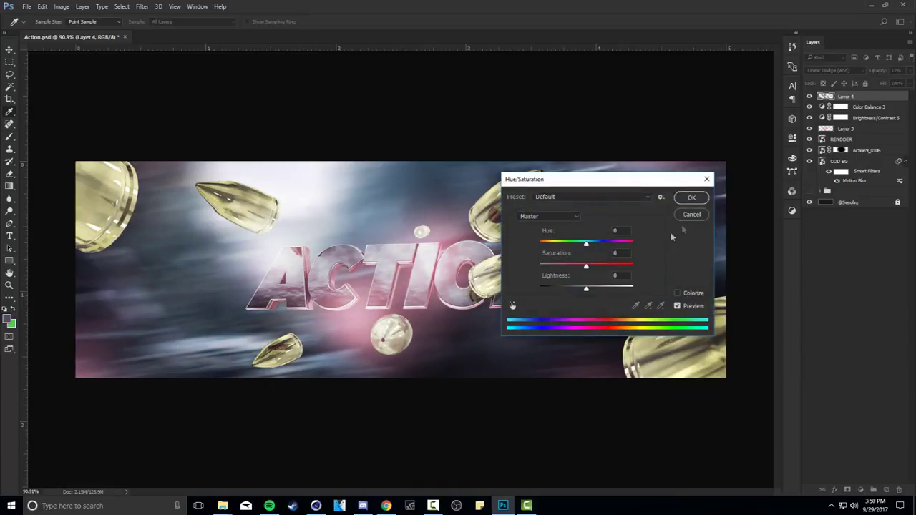
drag(587, 287, 576, 288)
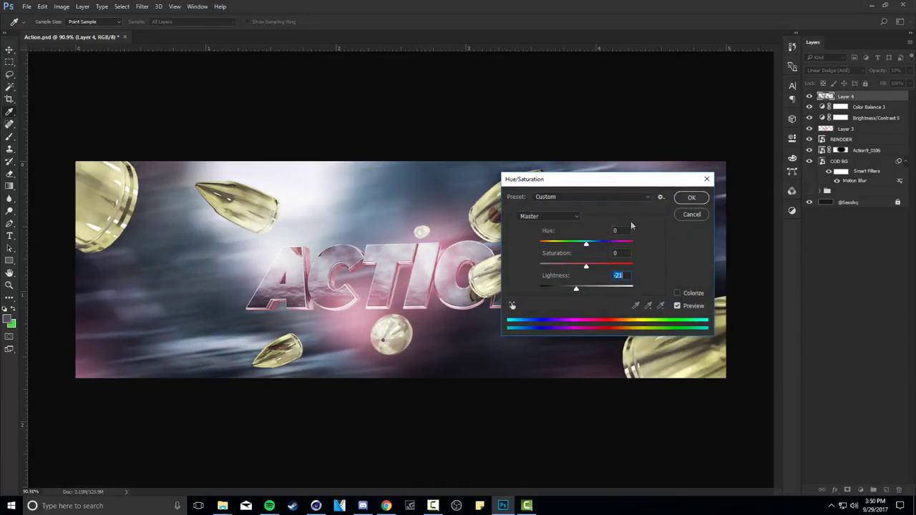
click(703, 198)
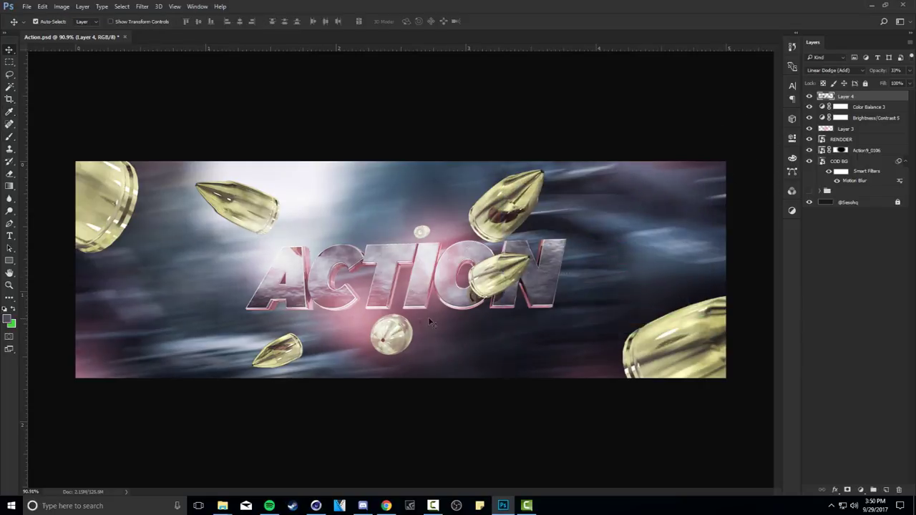
click(810, 96)
click(809, 96)
click(810, 96)
click(809, 96)
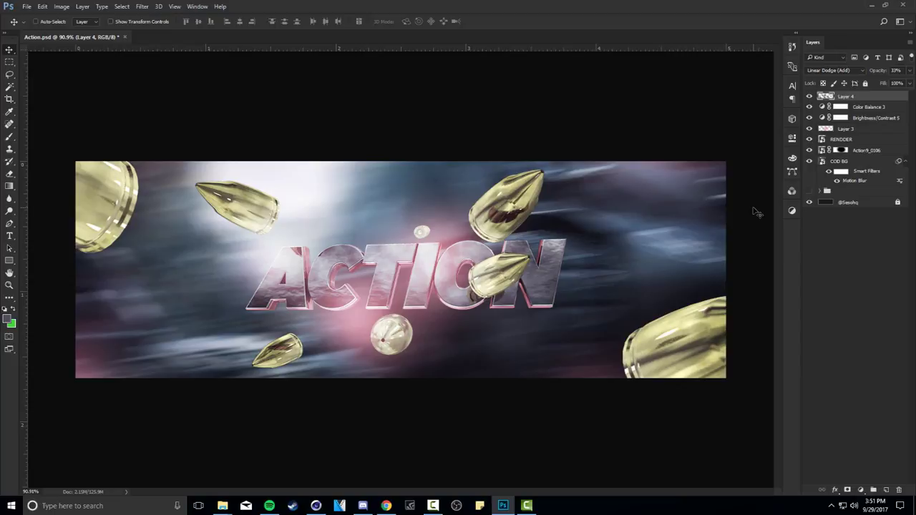
- Add a Vibrance adjustment layer above Layer 4 with vibrance 2 and saturation 85
click(860, 490)
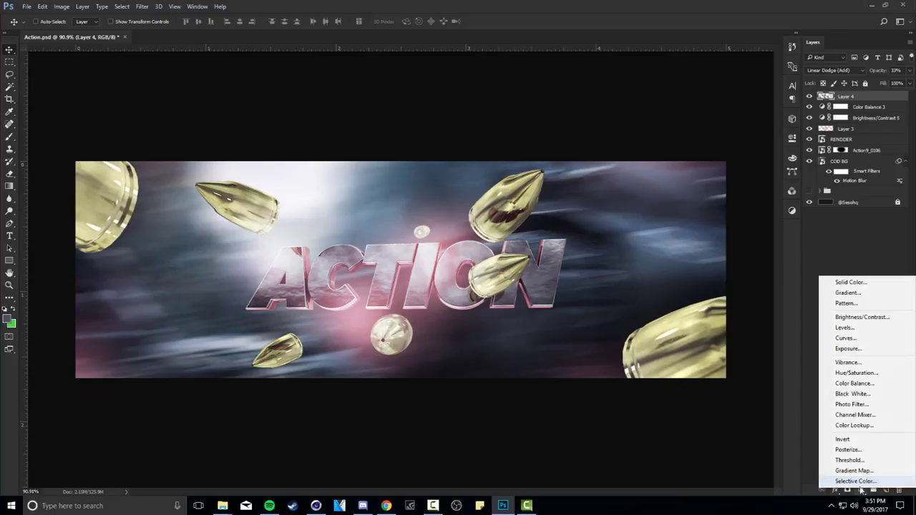
click(857, 363)
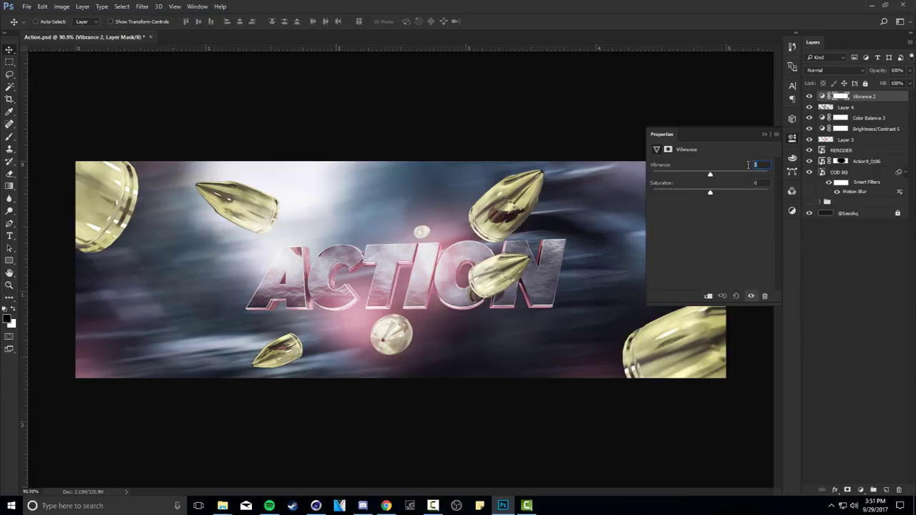
text(2)
key(Tab)
text(85)
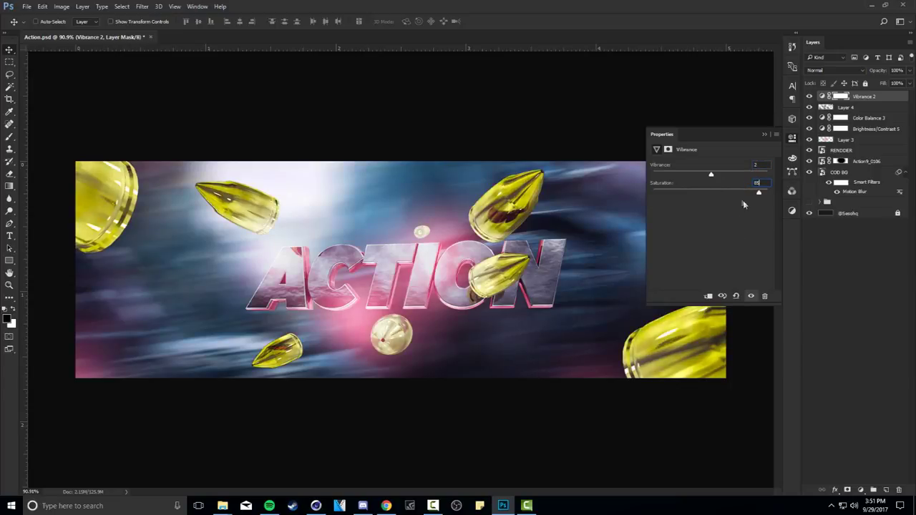
click(792, 139)
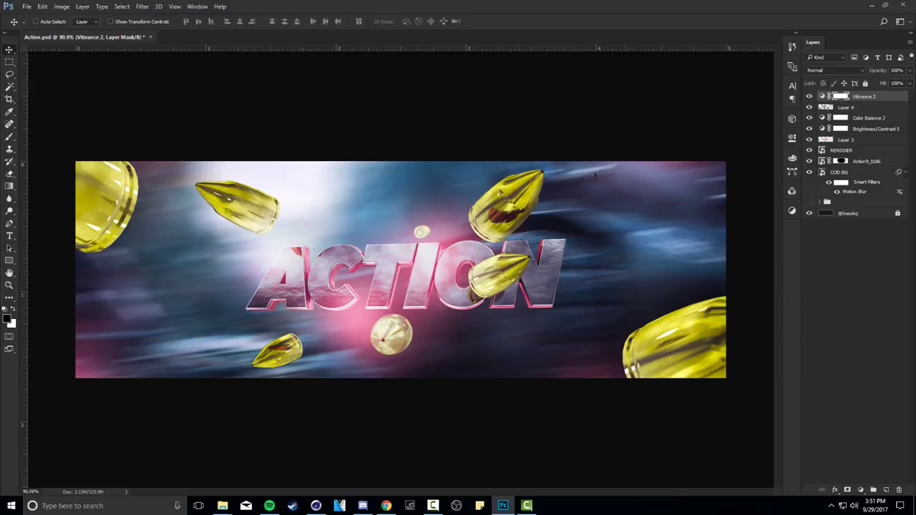
- Paint black on the Vibrance layer's mask over the gold bullets to remove the saturation boost from them
key(b)
alt+right_drag(290, 261, 230, 262)
mouse_move(94, 168)
mouse_down()
mouse_move(163, 234)
mouse_move(290, 179)
mouse_up()
drag(526, 188, 488, 215)
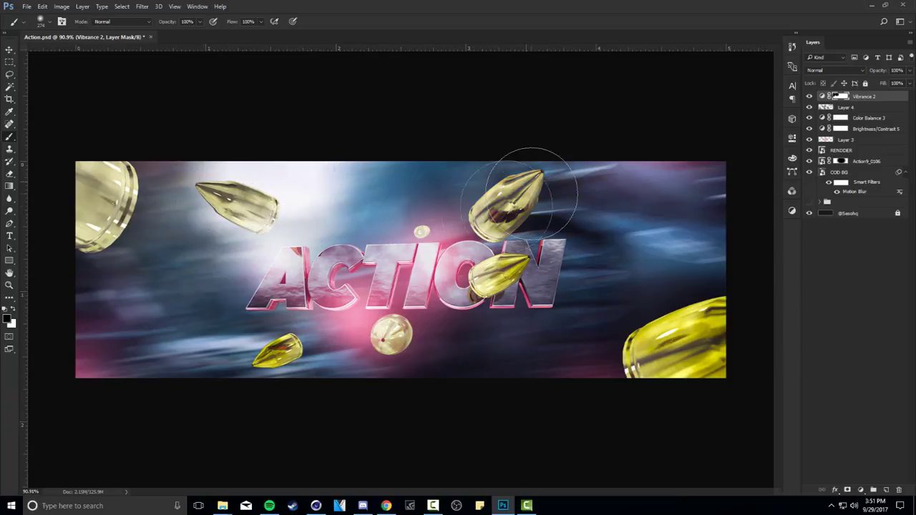
drag(634, 362, 686, 383)
click(385, 357)
click(298, 365)
drag(500, 300, 514, 287)
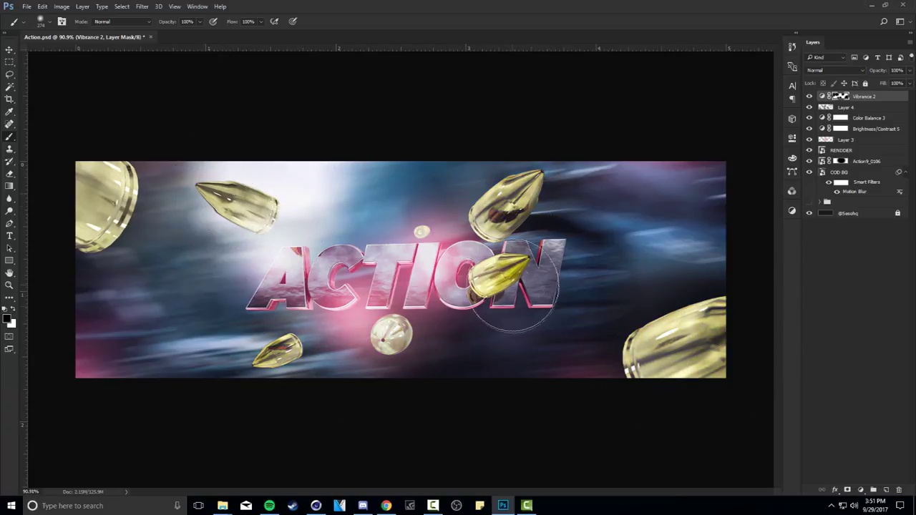
- Refine the Vibrance mask around the lettering and bullets with resized soft brushes, restoring the background's saturation with white
alt+right_drag(415, 289, 401, 290)
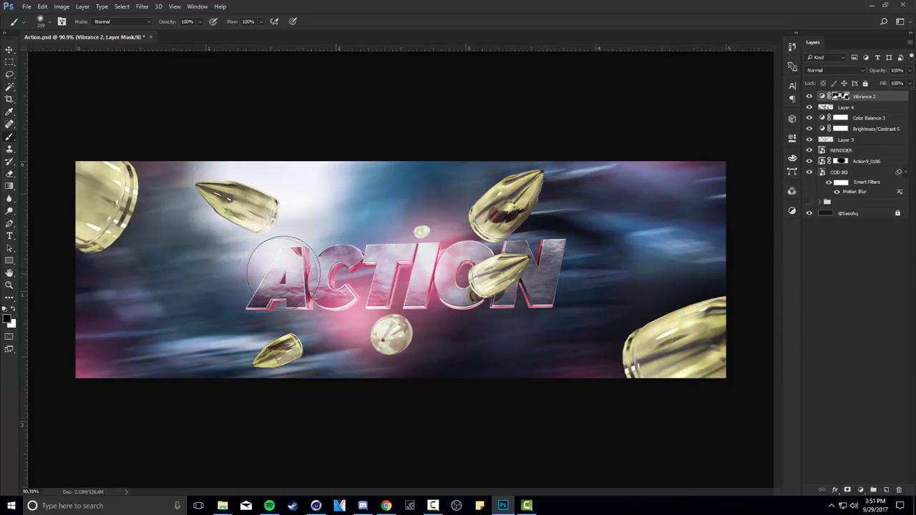
alt+right_drag(333, 308, 312, 307)
click(341, 300)
alt+right_drag(451, 339, 501, 352)
alt+right_drag(198, 373, 222, 374)
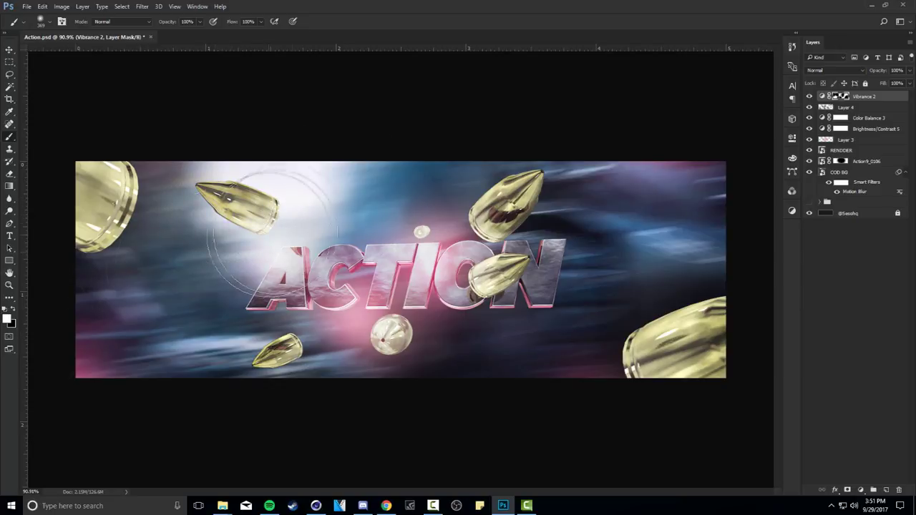
alt+right_drag(343, 209, 328, 203)
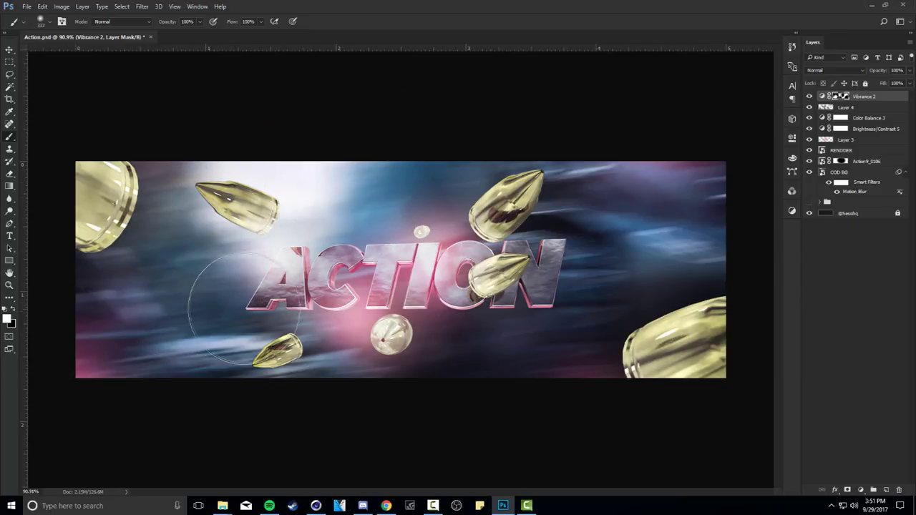
alt+right_drag(392, 308, 401, 308)
mouse_move(554, 301)
alt+right_down()
mouse_move(559, 317)
mouse_move(547, 316)
alt+right_up()
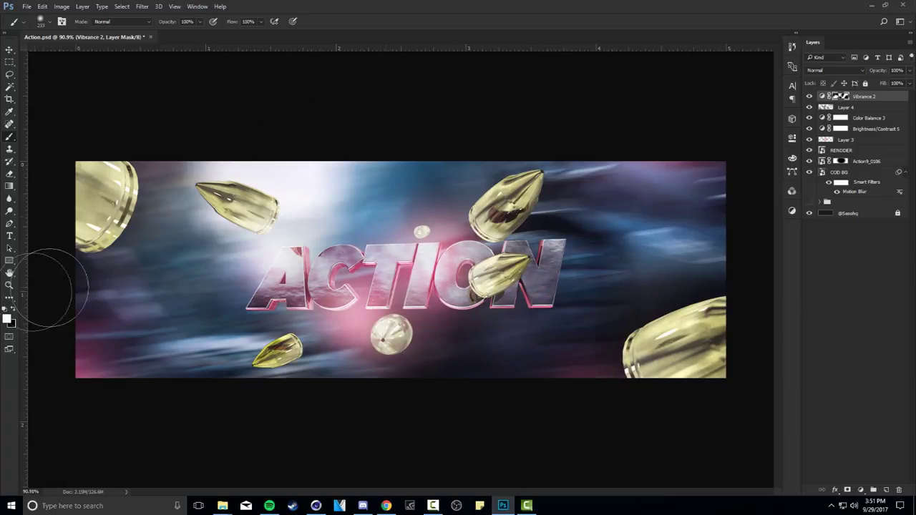
key(x)
- Add a Brightness/Contrast adjustment layer above Vibrance with brightness 1 and contrast 34, and compare the banner with and without it
click(861, 491)
click(848, 317)
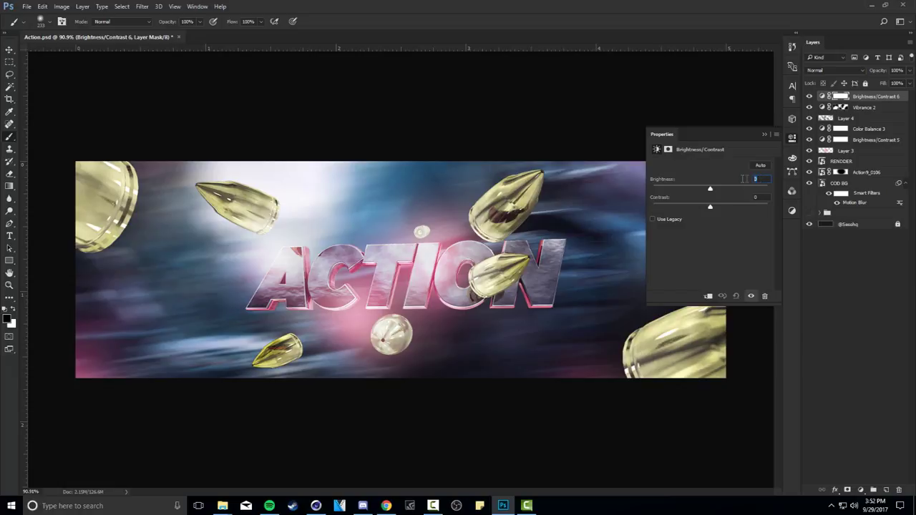
text(1)
text(34)
click(810, 96)
click(810, 96)
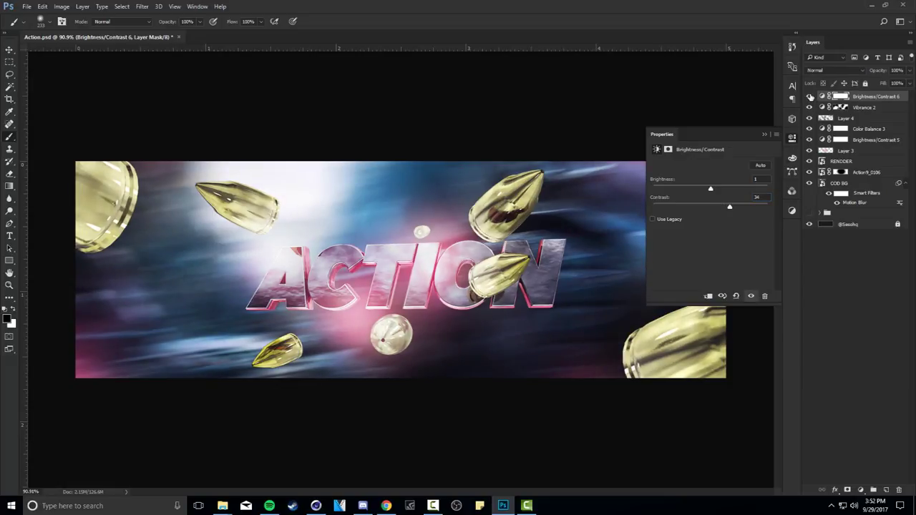
click(791, 142)
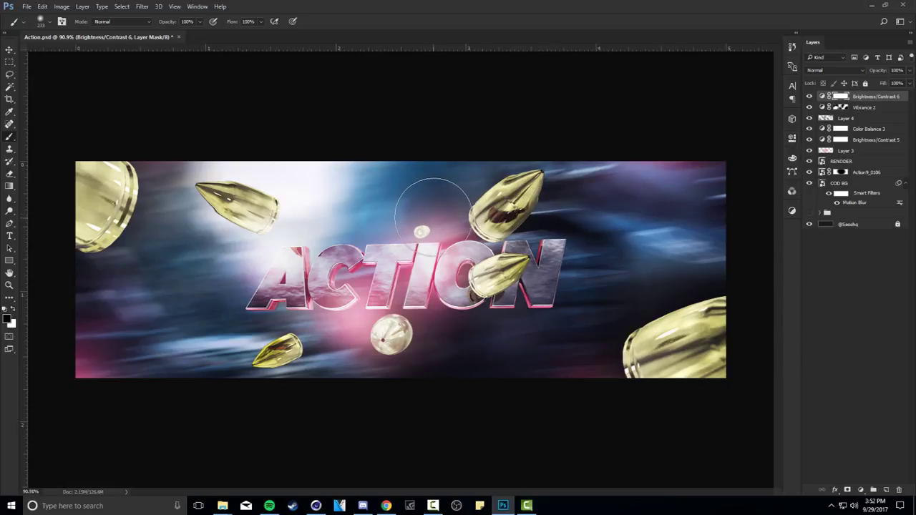
- Set the Vibrance adjustment's saturation to 65 and compare the banner with and without that layer
double_click(824, 106)
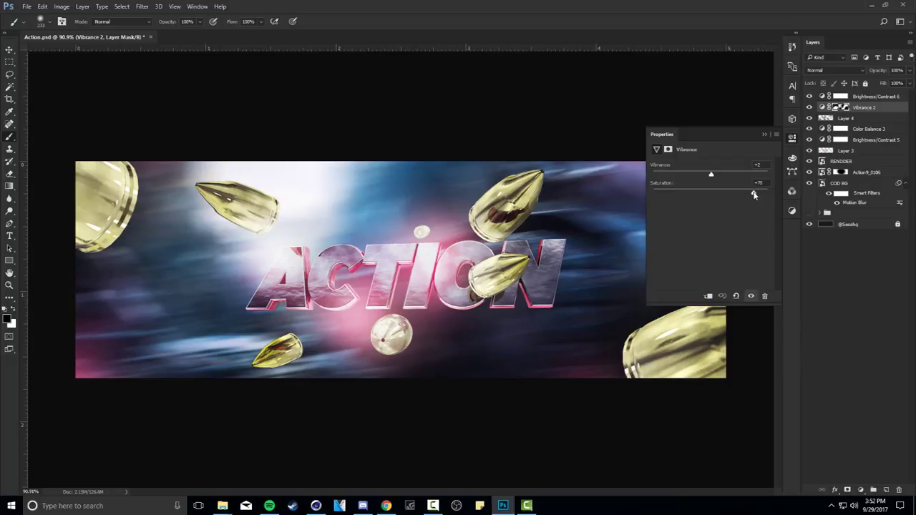
drag(742, 193, 751, 197)
text(65)
click(809, 108)
click(808, 108)
click(809, 107)
click(809, 107)
click(793, 139)
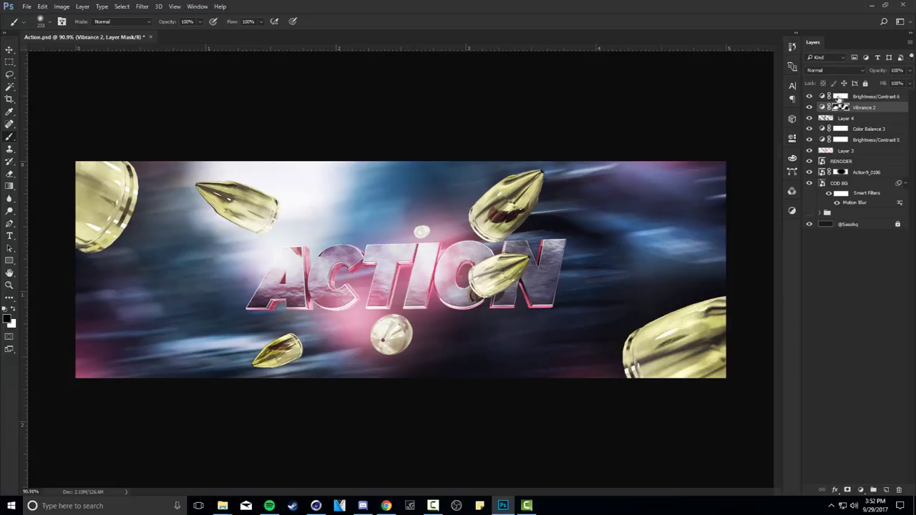
- Add a Curves adjustment layer above Brightness/Contrast 6 and slightly shape its RGB curve with one highlight point and one shadow point
click(857, 97)
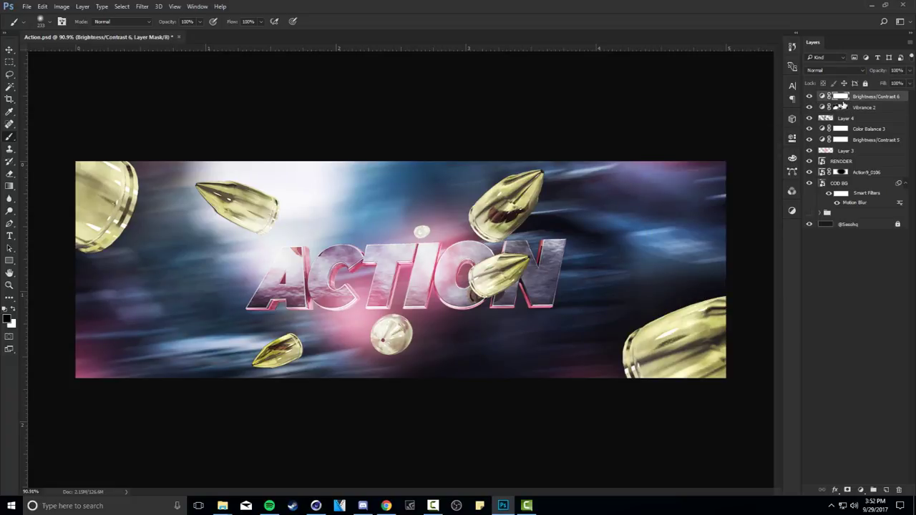
click(863, 493)
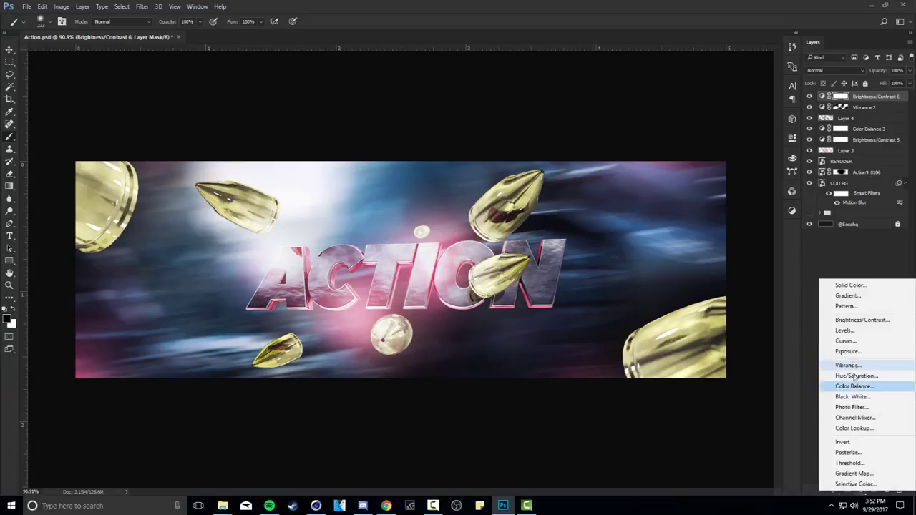
click(884, 346)
drag(745, 203, 742, 208)
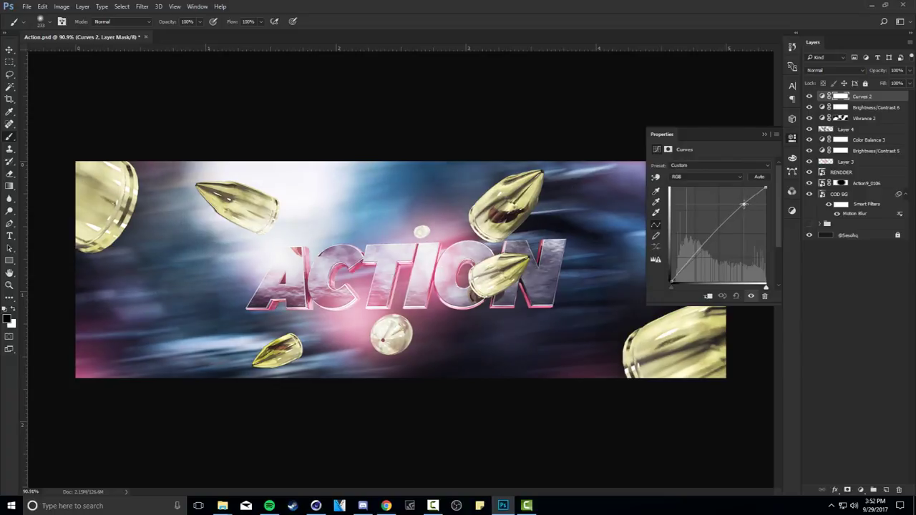
click(690, 261)
drag(689, 262, 694, 259)
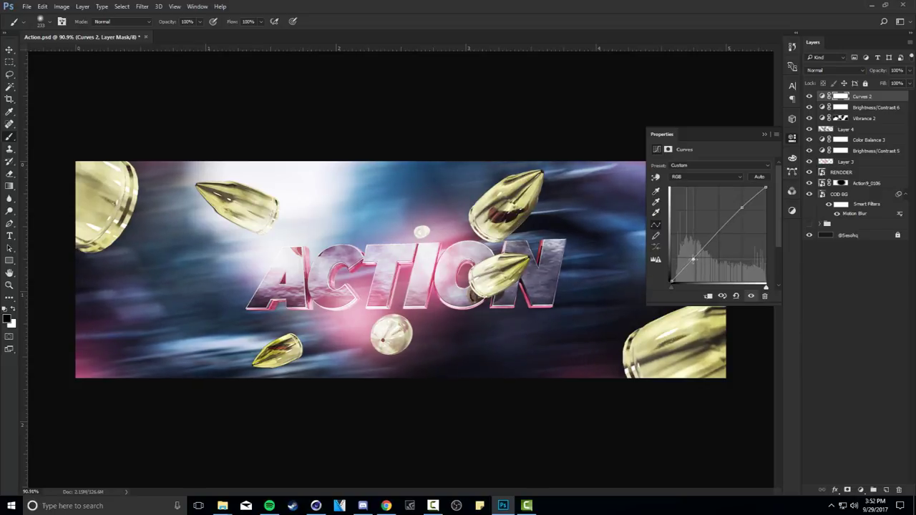
- Compare the banner with and without the Curves adjustment
click(809, 96)
click(810, 96)
click(809, 96)
click(810, 96)
click(809, 96)
click(809, 96)
click(810, 96)
click(810, 96)
click(794, 138)
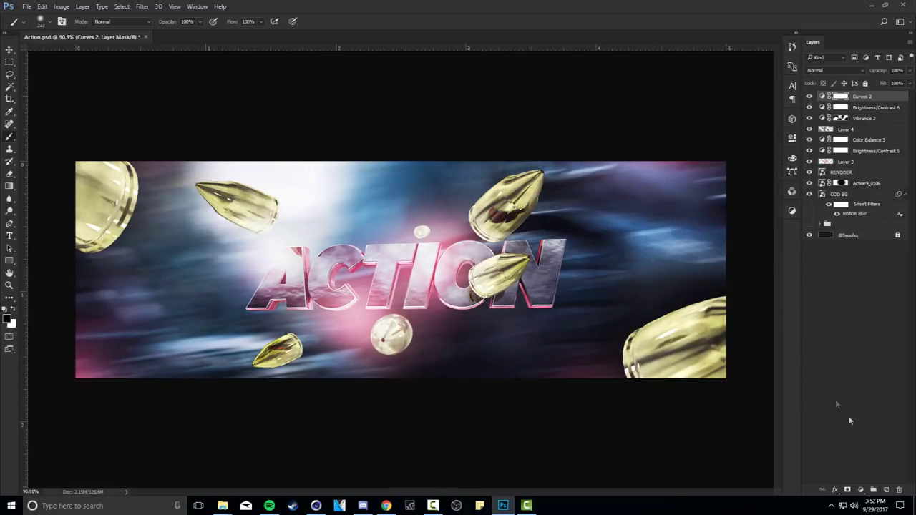
- Compare the banner with and without Layer 3's glow
click(863, 490)
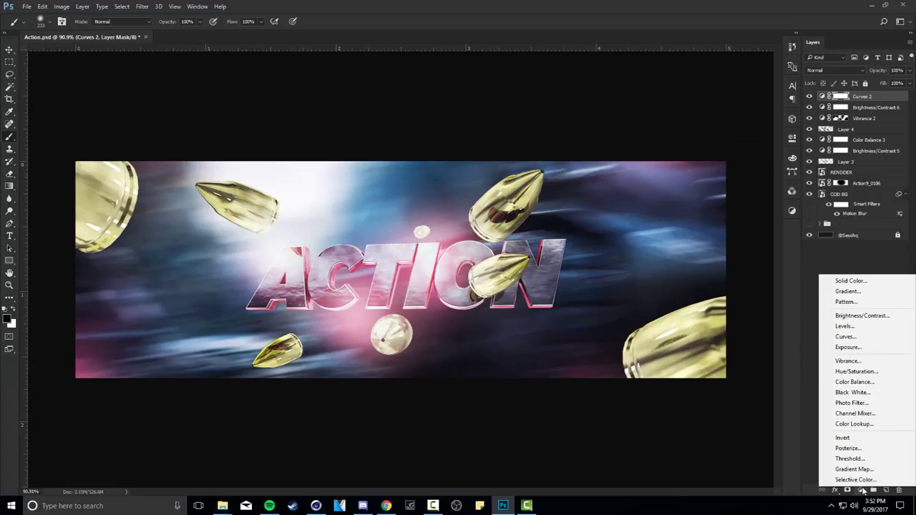
click(842, 258)
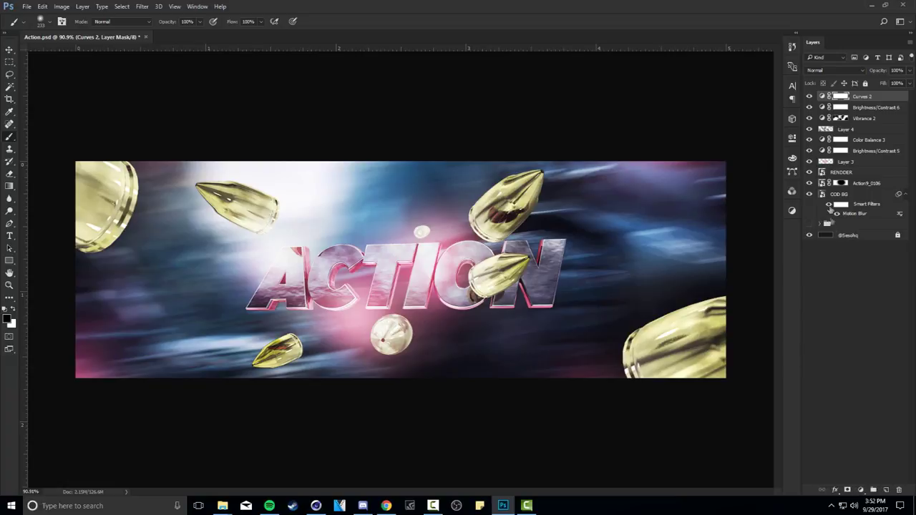
click(809, 161)
click(809, 162)
- Try recolouring Layer 3's glow with Hue/Saturation at hue -105, saturation -18 and lightness +9
click(858, 163)
key(ctrl+u)
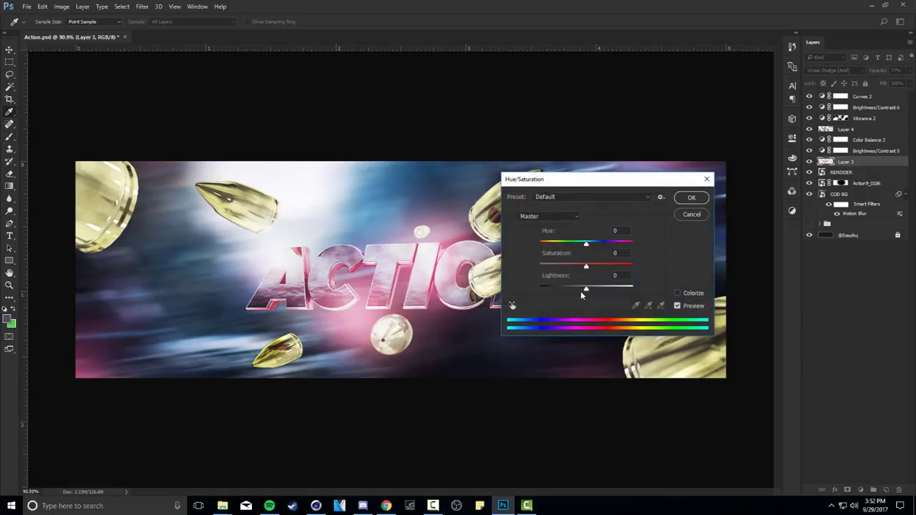
mouse_move(584, 290)
mouse_down()
mouse_move(575, 289)
mouse_move(598, 290)
mouse_move(588, 292)
mouse_move(579, 267)
mouse_move(592, 292)
mouse_up()
mouse_move(586, 244)
mouse_down()
mouse_move(569, 246)
mouse_move(596, 248)
mouse_move(553, 250)
mouse_up()
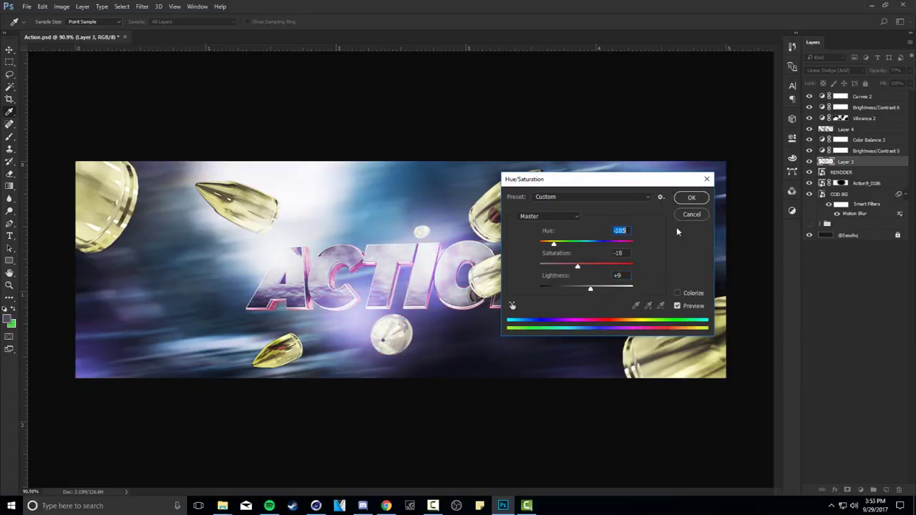
click(684, 217)
- Erase much of the pink glow on Layer 3 around the middle of the ACTION text and below it with a large soft eraser
key(v)
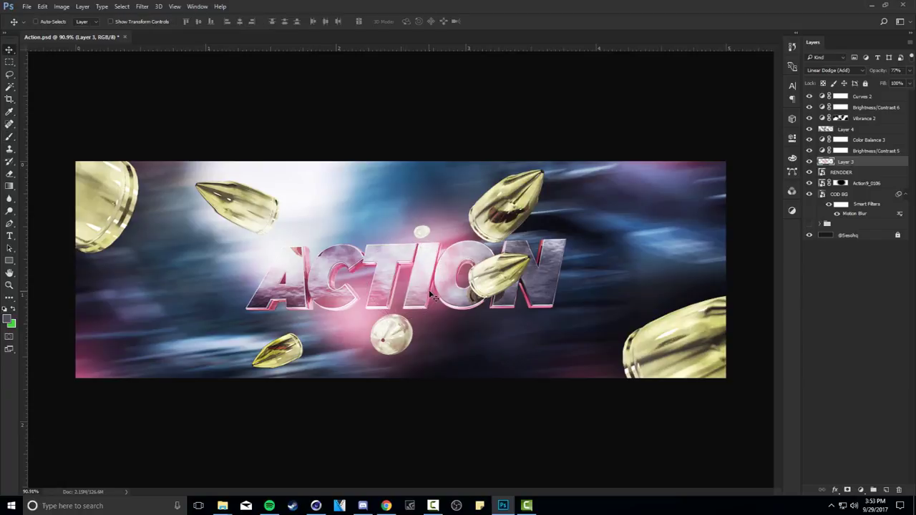
key(ctrl+1)
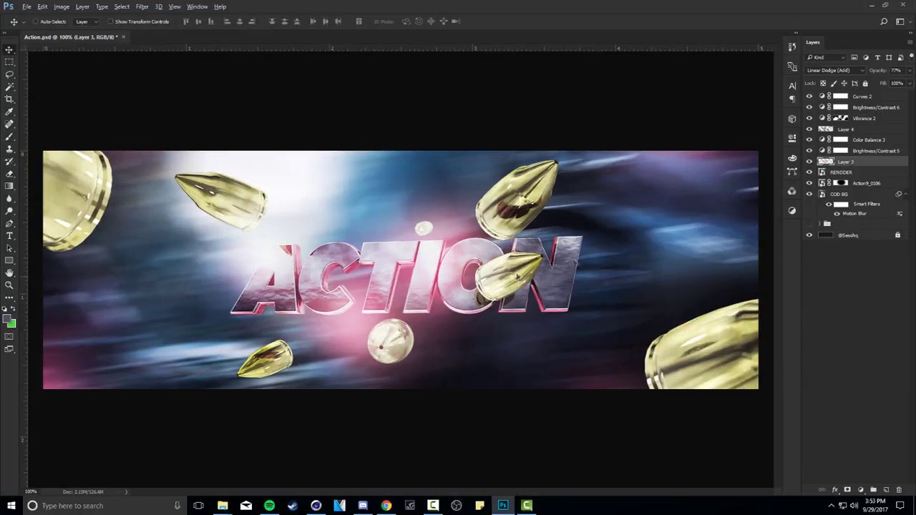
key(e)
click(395, 304)
key(ctrl+z)
click(351, 379)
alt+right_drag(386, 320, 352, 317)
click(391, 194)
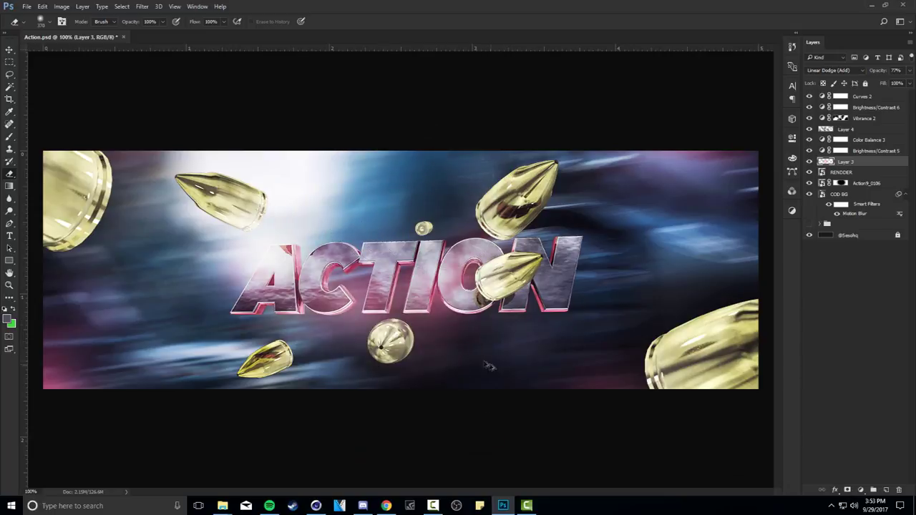
alt+scroll(503, 349, down, 2)
alt+scroll(503, 348, up, 2)
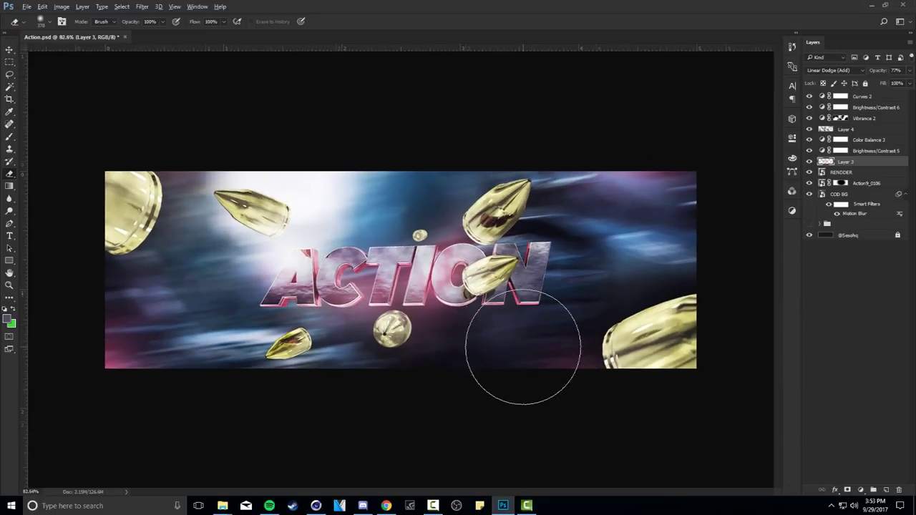
alt+scroll(558, 350, up, 1)
alt+scroll(558, 351, down, 1)
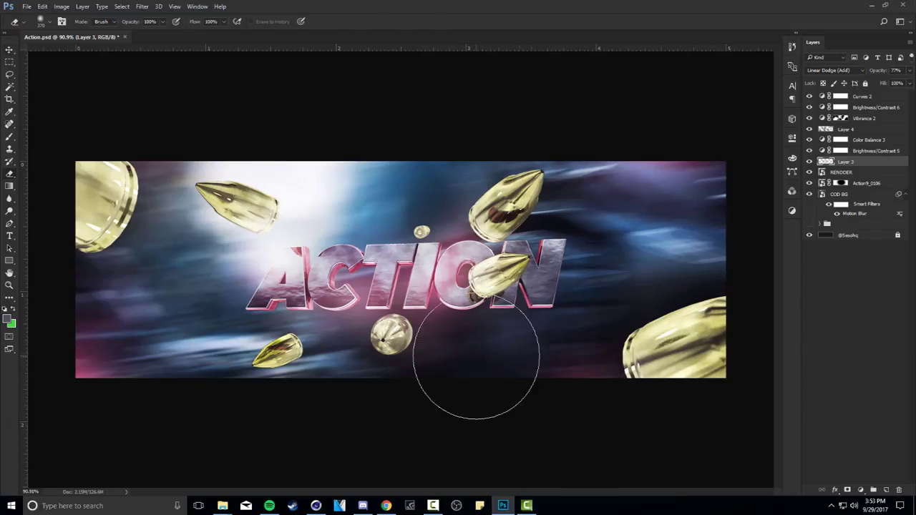
key(v)
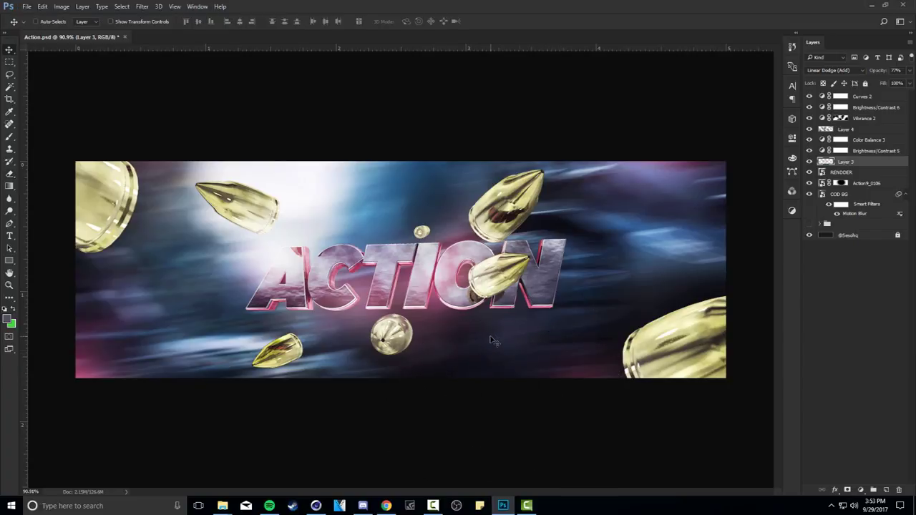
- Add a Brightness/Contrast adjustment layer above Curves 2 with brightness 27 and contrast 14, and check its effect on the banner
click(852, 100)
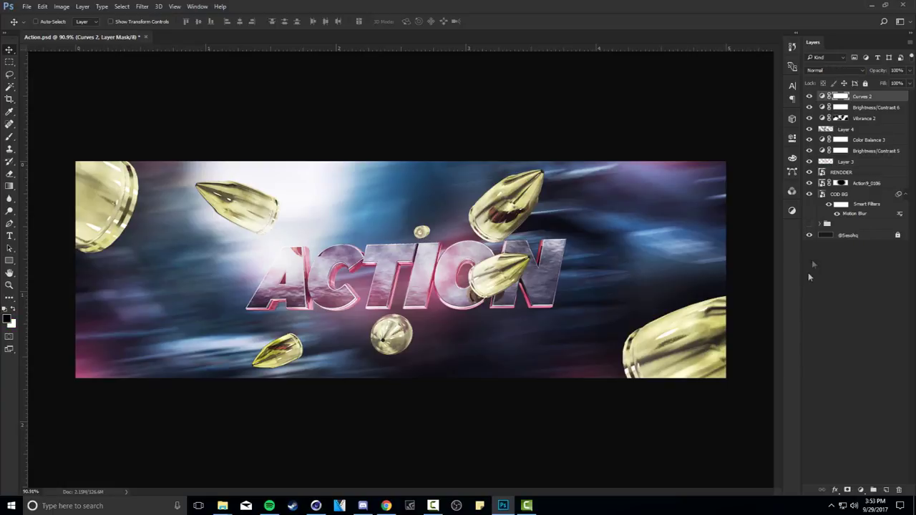
click(860, 490)
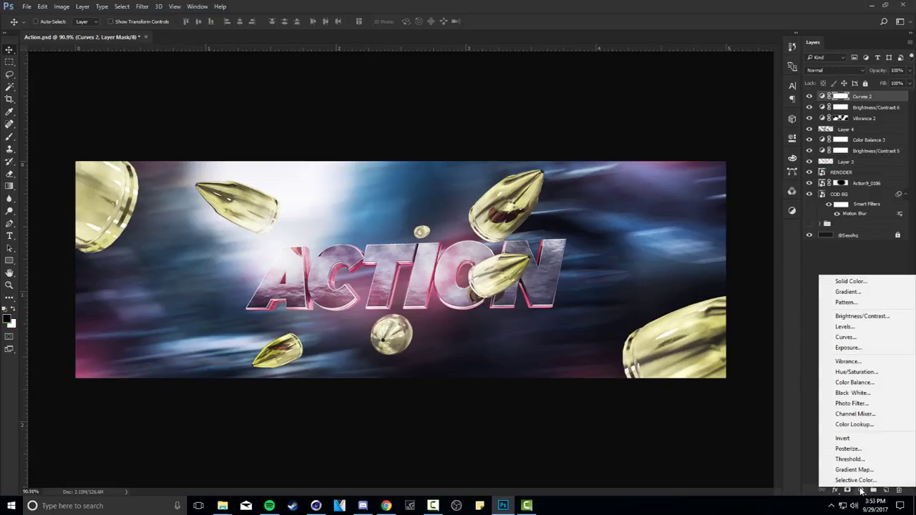
click(863, 317)
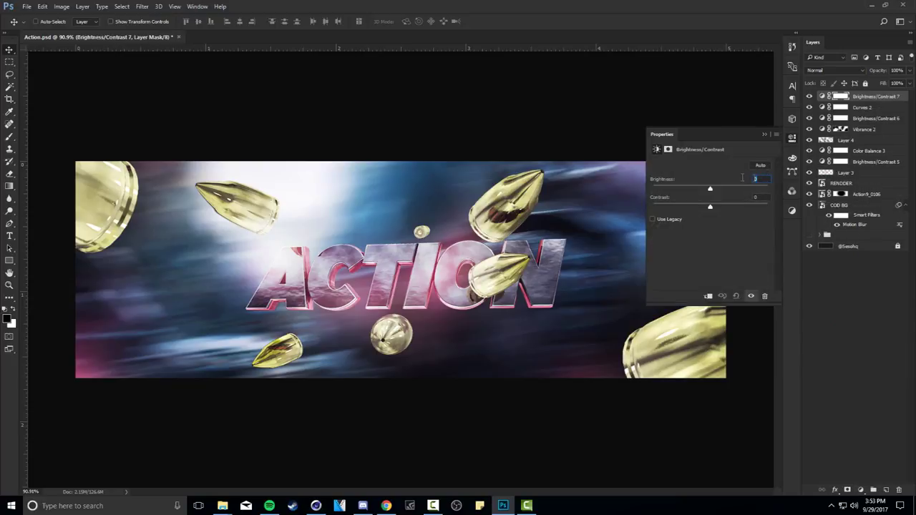
text(27)
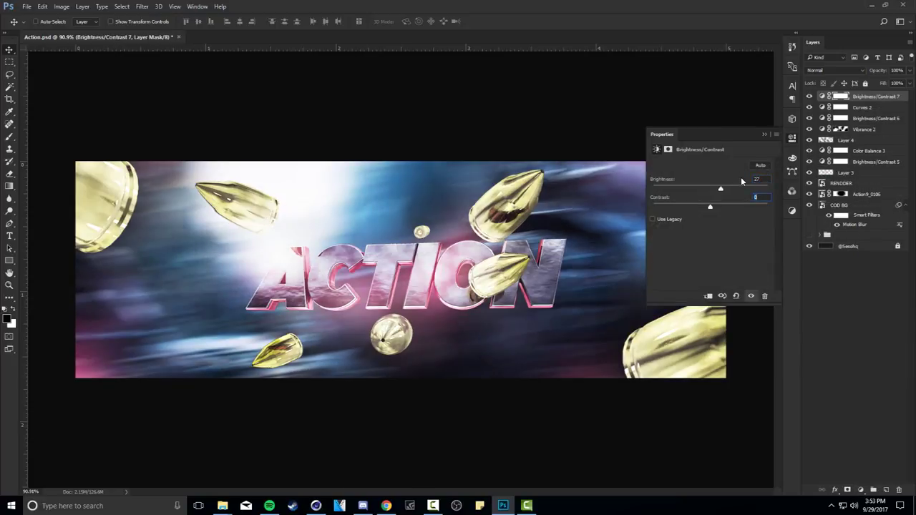
text(14)
click(810, 97)
click(792, 136)
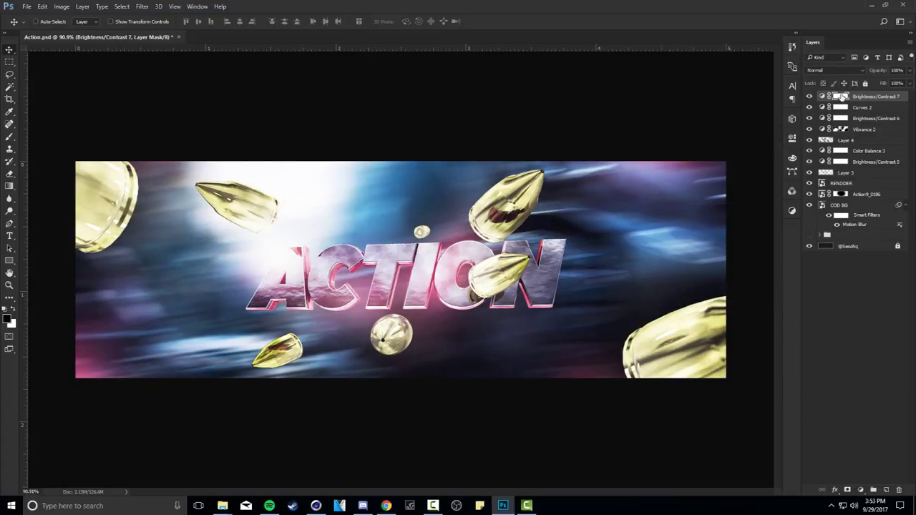
- Paint black on the Brightness/Contrast 7 mask with a soft brush to remove the adjustment from parts of the text, bullets and background
key(b)
alt+right_drag(418, 313, 436, 309)
alt+right_drag(310, 274, 293, 255)
click(293, 255)
click(454, 288)
alt+right_drag(487, 274, 456, 274)
click(123, 181)
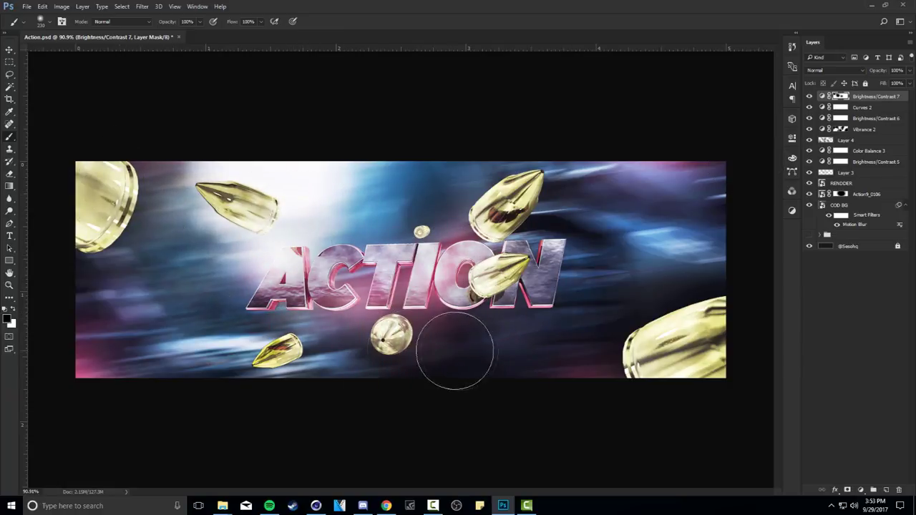
alt+right_drag(582, 327, 594, 330)
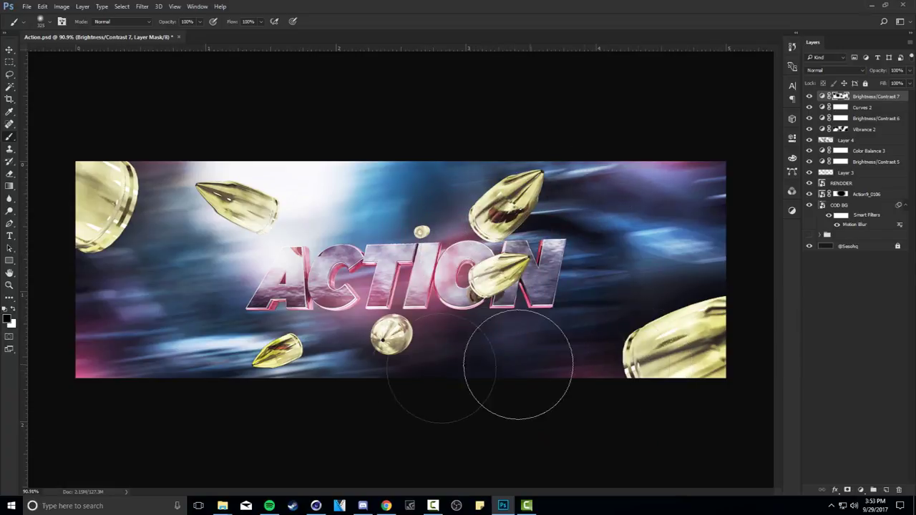
alt+right_drag(470, 287, 444, 287)
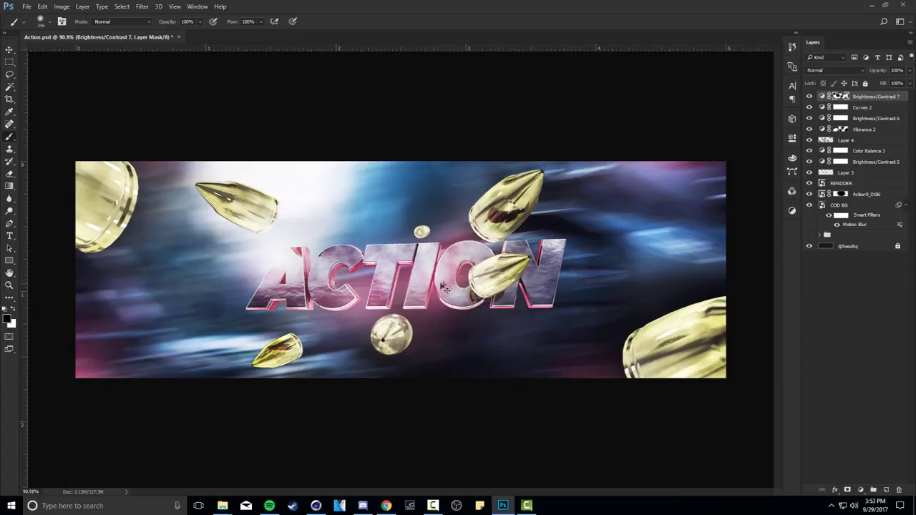
key(v)
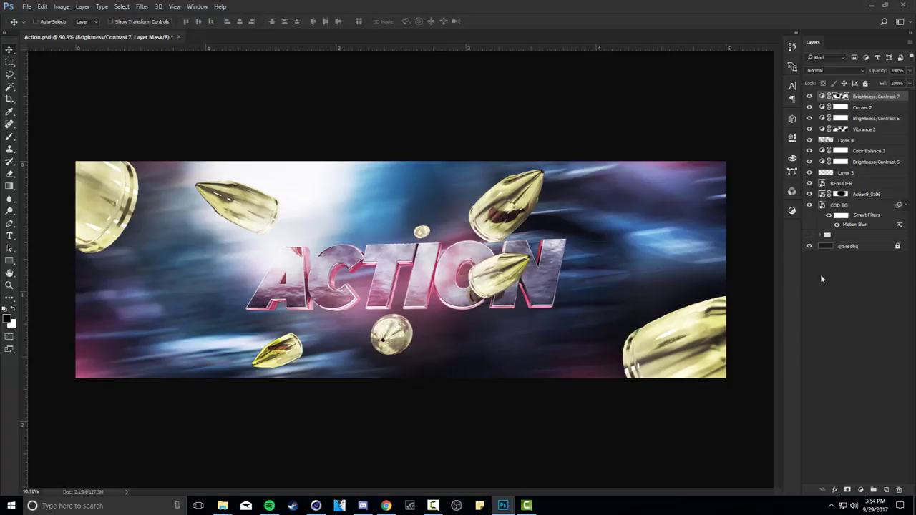
- Create a single merged copy of all the banner's layers above Brightness/Contrast 7, leaving no extra duplicate layers
key(ctrl+alt+a)
key(ctrl+j)
key(ctrl+e)
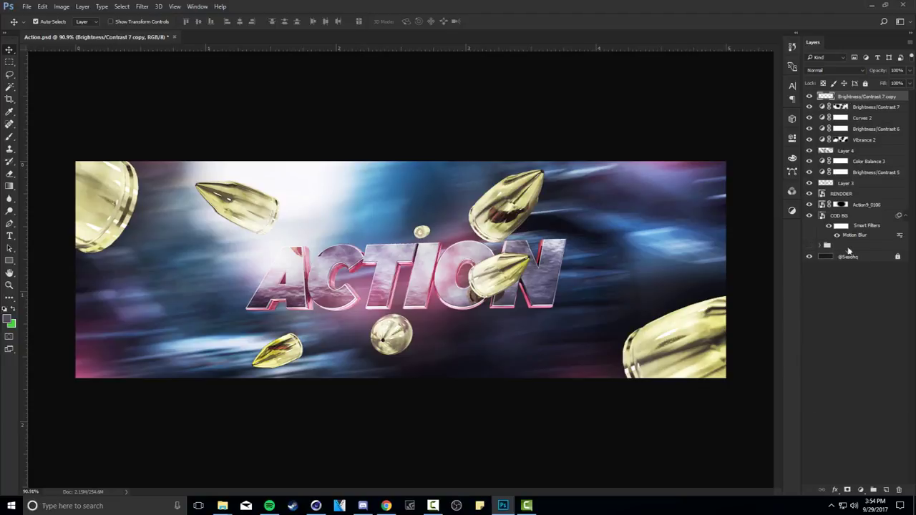
click(857, 108)
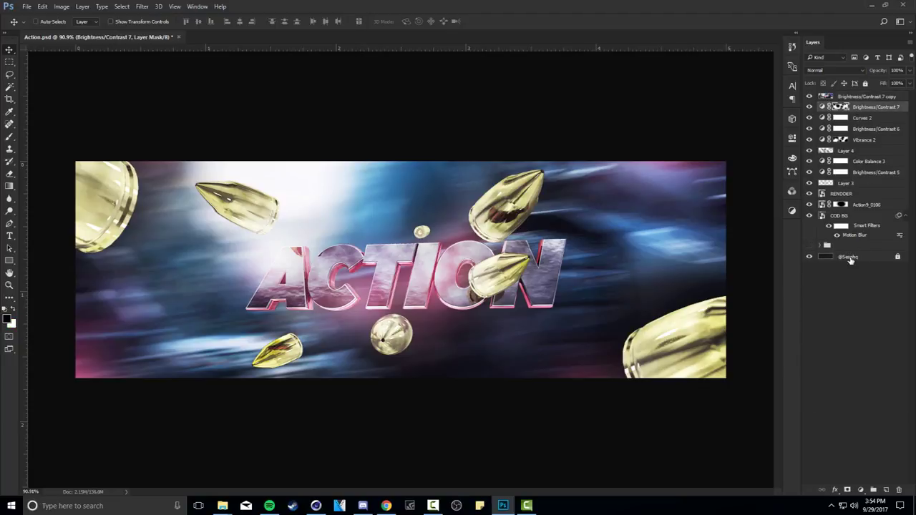
shift+click(850, 258)
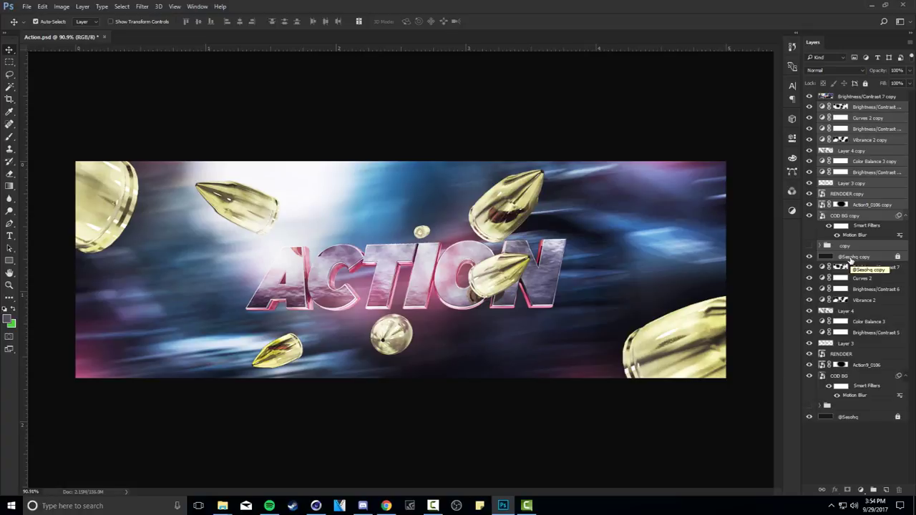
key(ctrl+alt+e)
key(Delete)
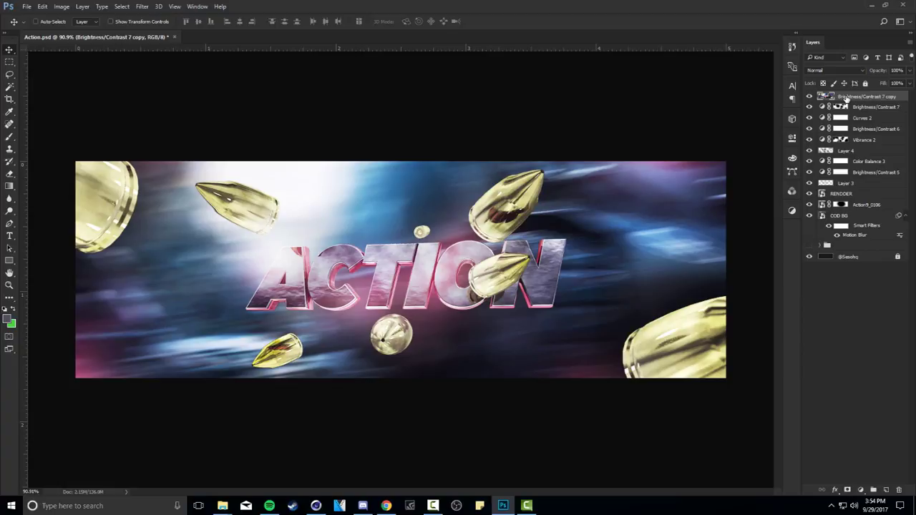
- Apply a Gaussian Blur with a 3-pixel radius to the merged copy of the banner
click(158, 7)
mouse_move(142, 6)
mouse_move(163, 106)
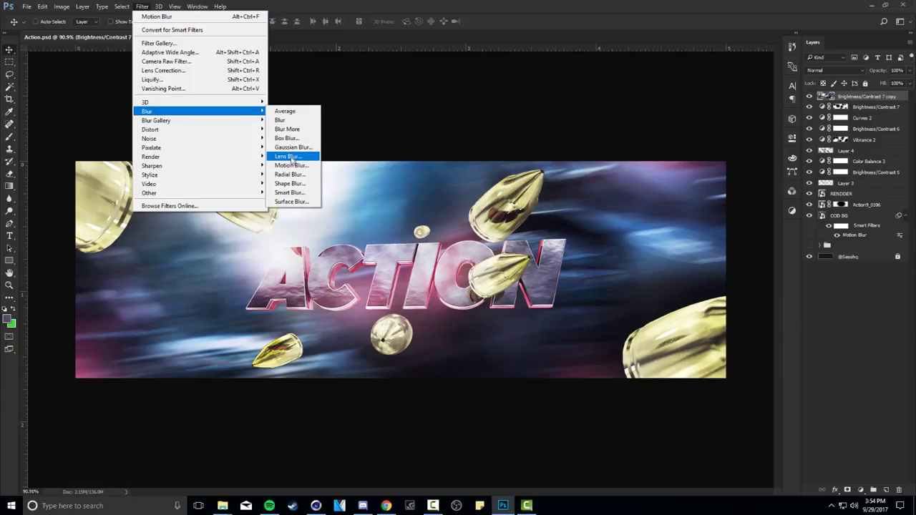
click(293, 150)
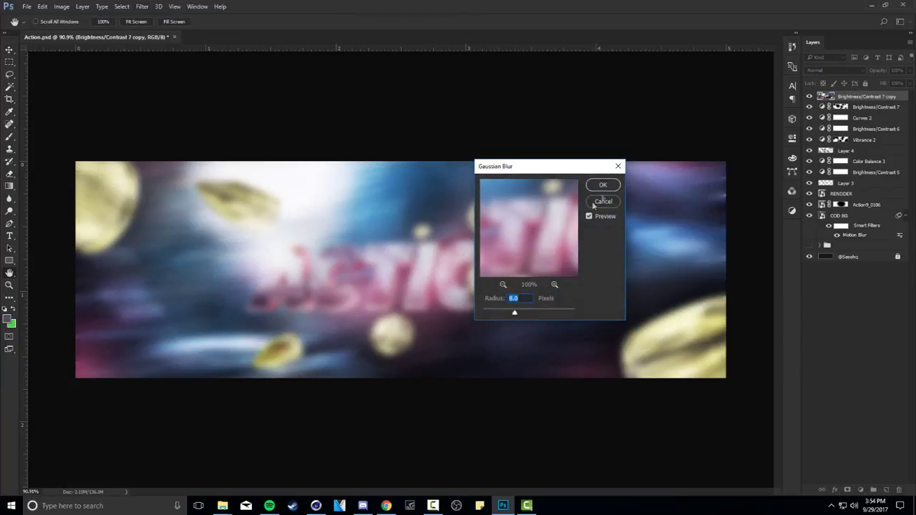
text(4)
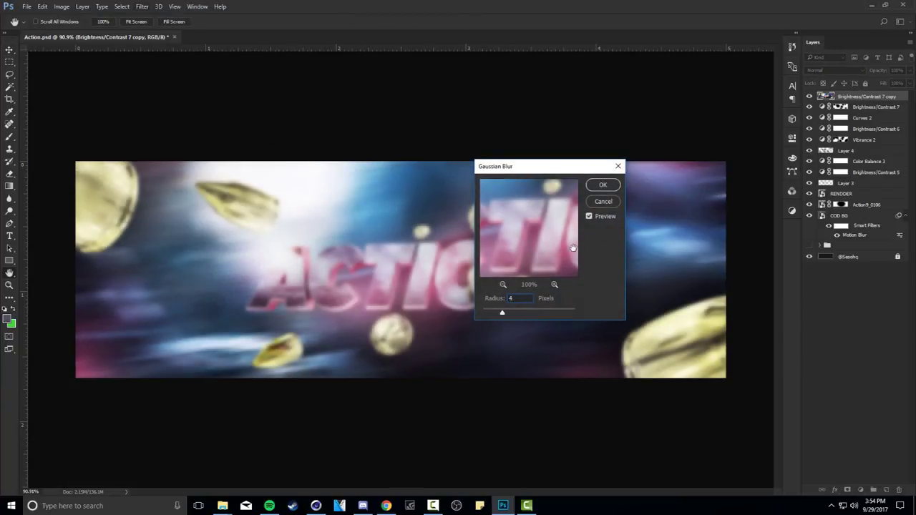
key(BackSpace)
text(3)
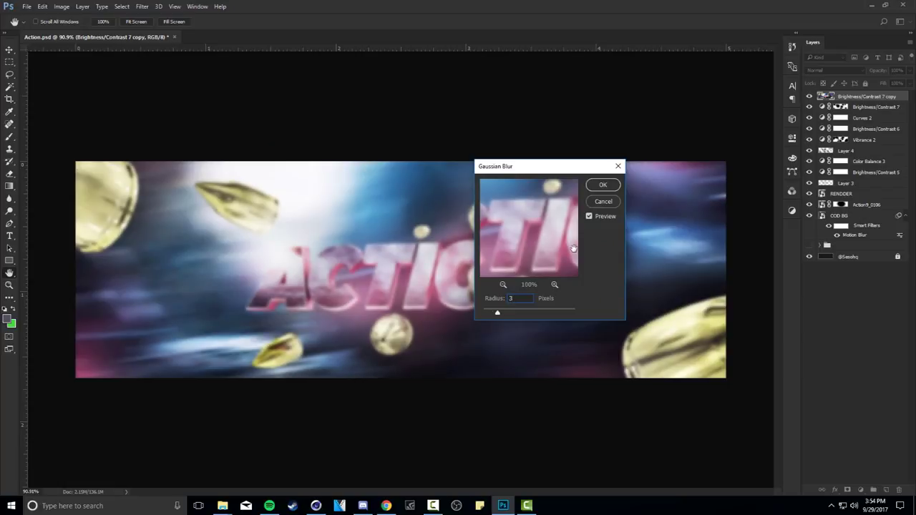
click(603, 184)
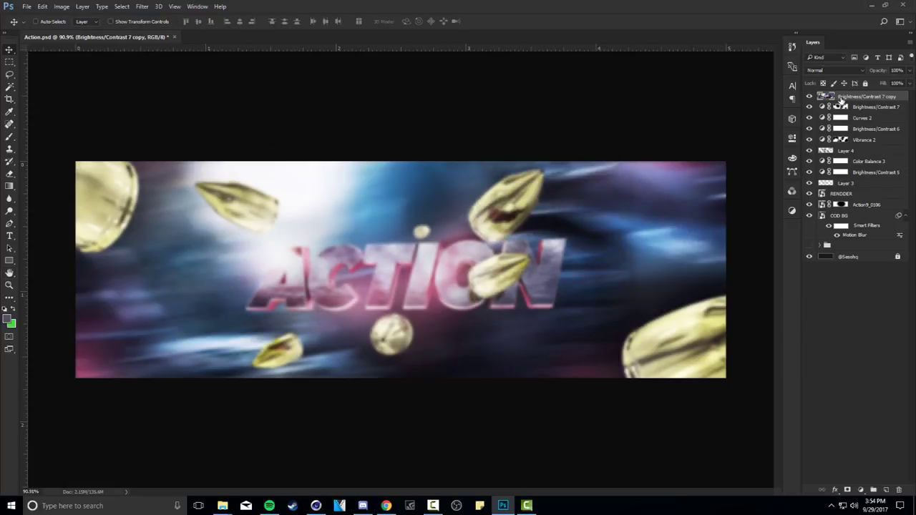
- Add a layer mask to the blurred copy and paint black over the ACTION text and nearby central areas to restore their sharpness
click(848, 489)
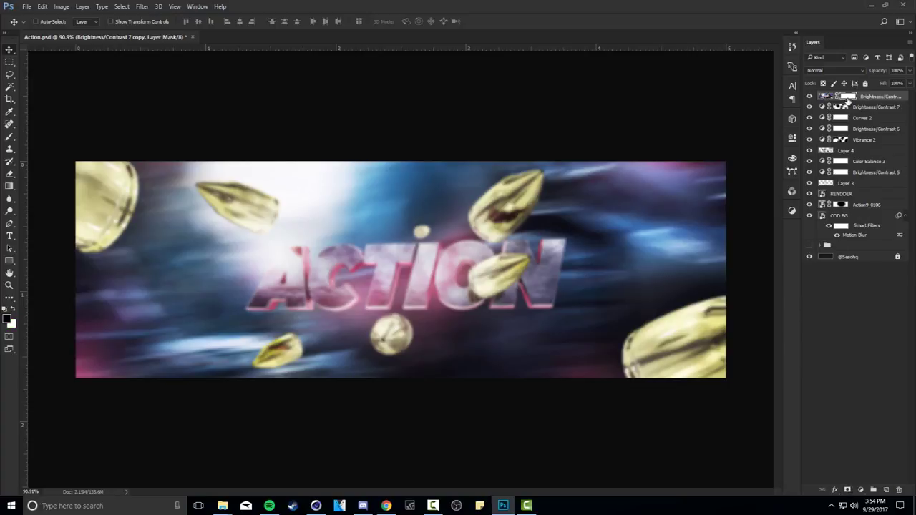
key(b)
mouse_move(345, 259)
alt+right_down()
mouse_move(355, 301)
mouse_move(351, 276)
alt+right_up()
drag(348, 275, 506, 284)
alt+right_drag(529, 286, 521, 285)
right_click(310, 281)
mouse_move(317, 257)
alt+right_down()
mouse_move(355, 257)
mouse_move(276, 258)
alt+right_up()
mouse_move(624, 335)
mouse_down()
mouse_move(606, 334)
mouse_move(601, 360)
mouse_move(580, 344)
mouse_move(590, 349)
mouse_up()
alt+right_drag(589, 308, 613, 280)
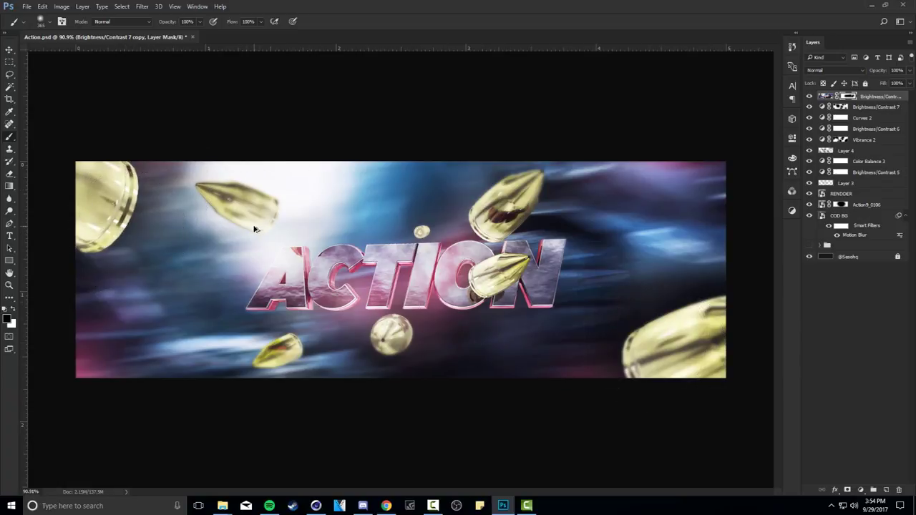
alt+right_drag(229, 161, 265, 174)
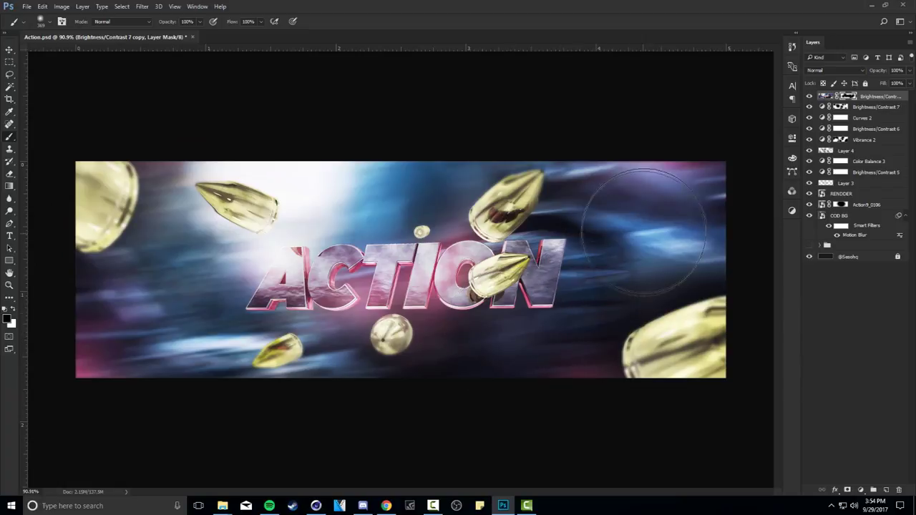
alt+right_drag(427, 353, 396, 353)
alt+scroll(436, 346, down, 1)
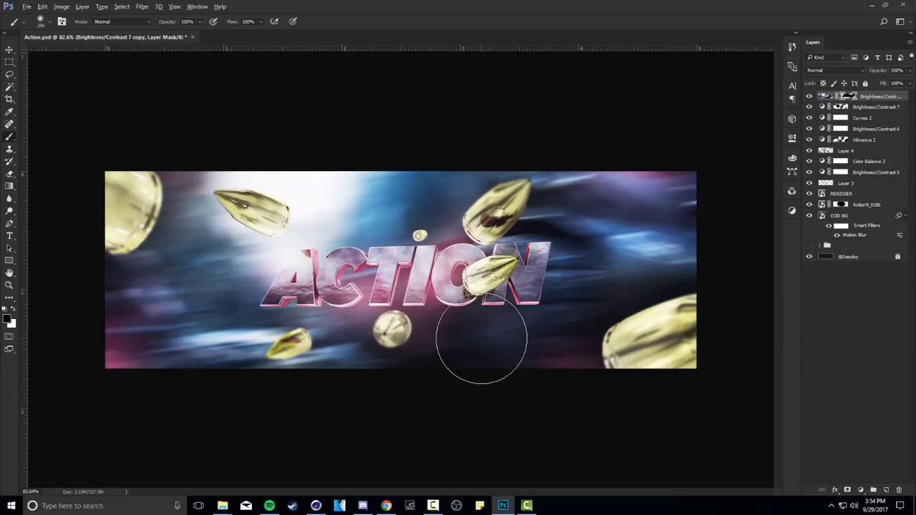
- Create a single merged copy of all the banner's layers above the masked blurred copy
shift+click(851, 260)
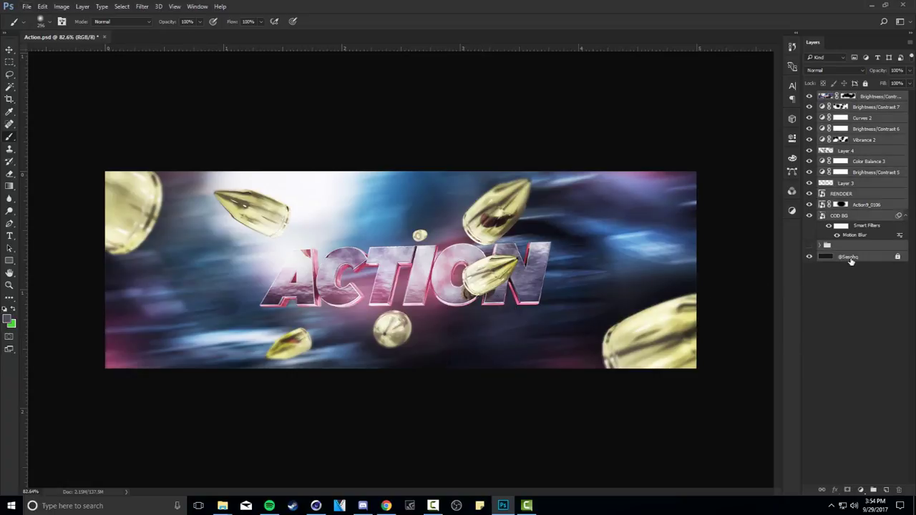
key(ctrl+j)
key(ctrl+e)
- Apply a Motion Blur with a 4° angle and a 25-pixel distance to the new merged copy
click(142, 7)
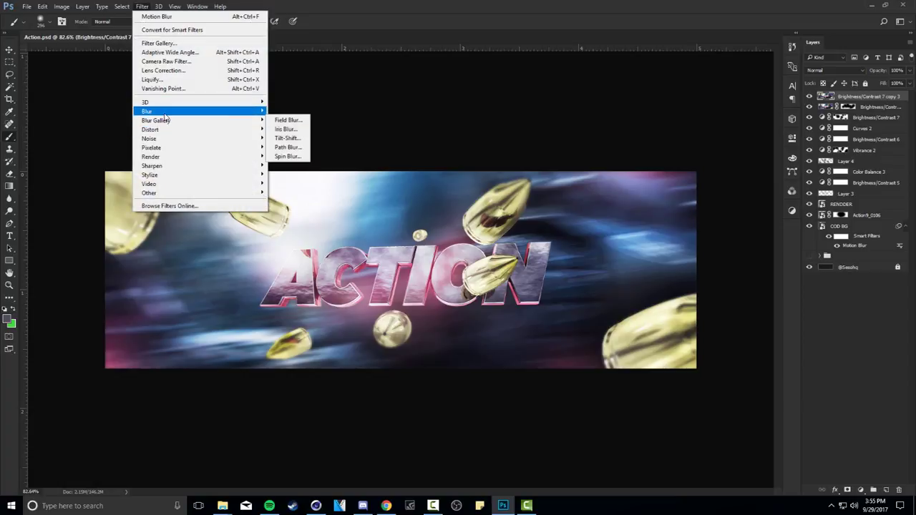
mouse_move(200, 111)
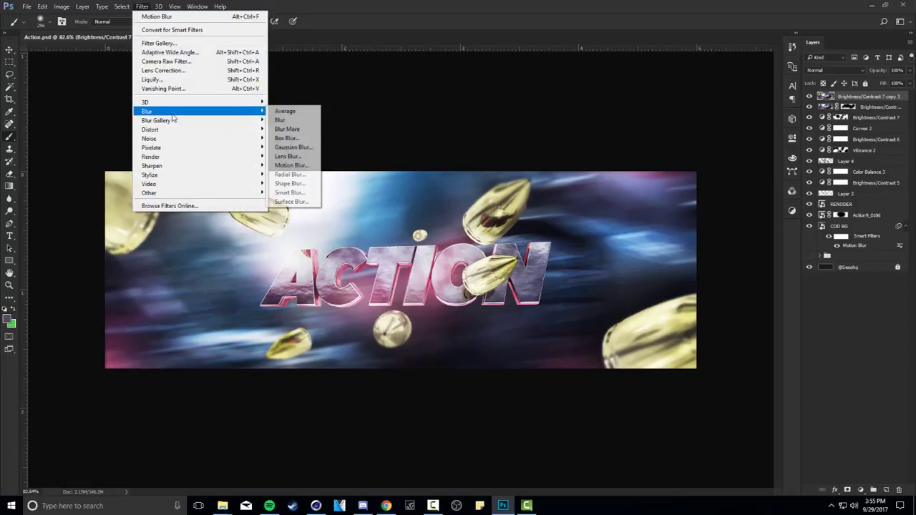
click(290, 166)
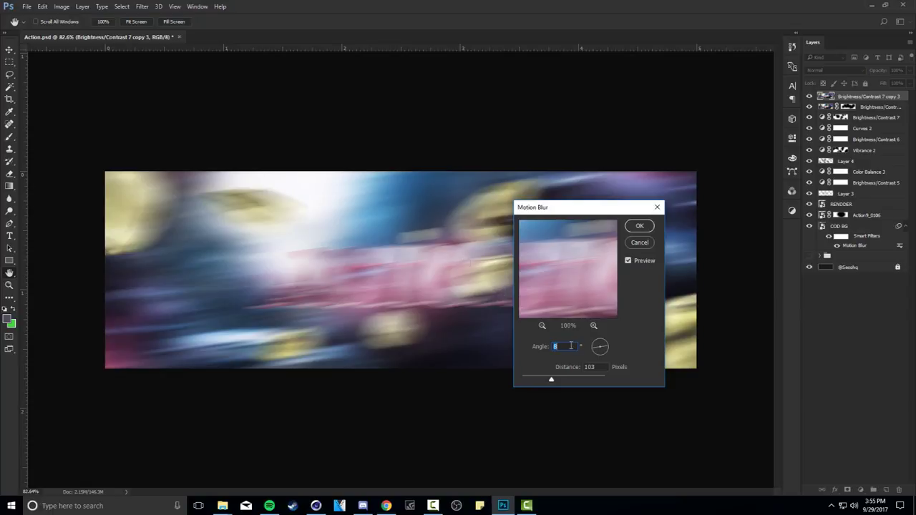
text(4)
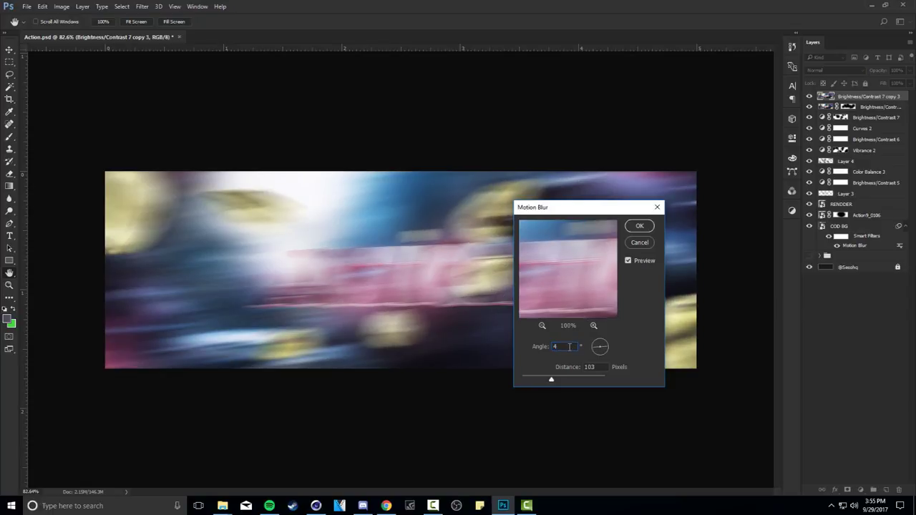
drag(551, 379, 532, 381)
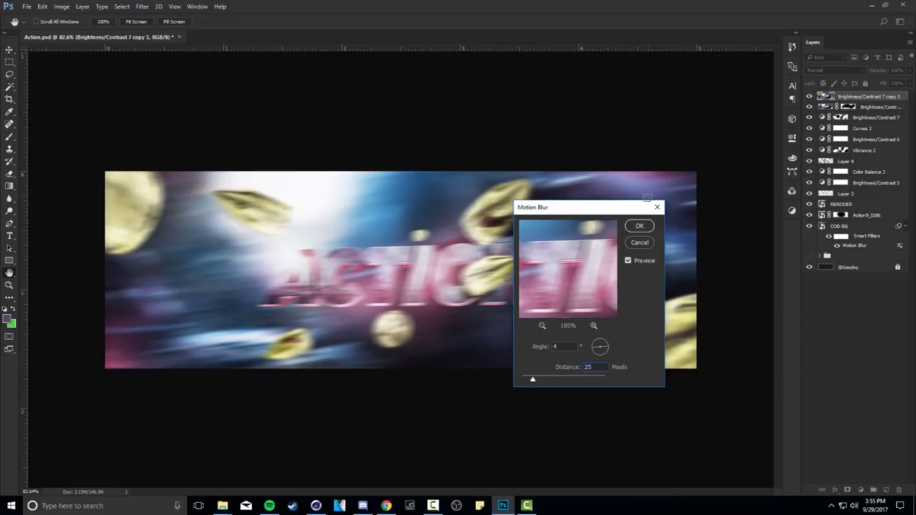
click(639, 226)
- Add a layer mask to the motion-blurred copy and paint black over the ACTION text, including the edges of the N, to restore its sharpness
click(848, 491)
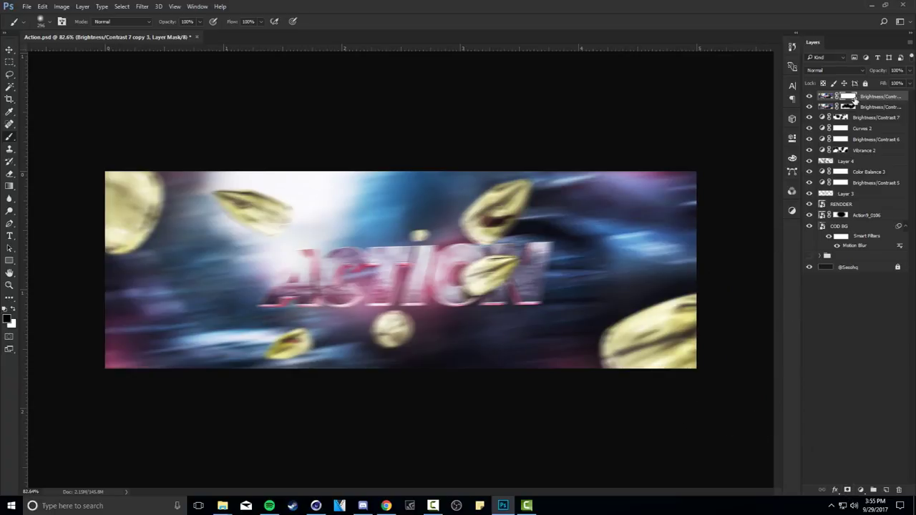
alt+scroll(358, 322, up, 2)
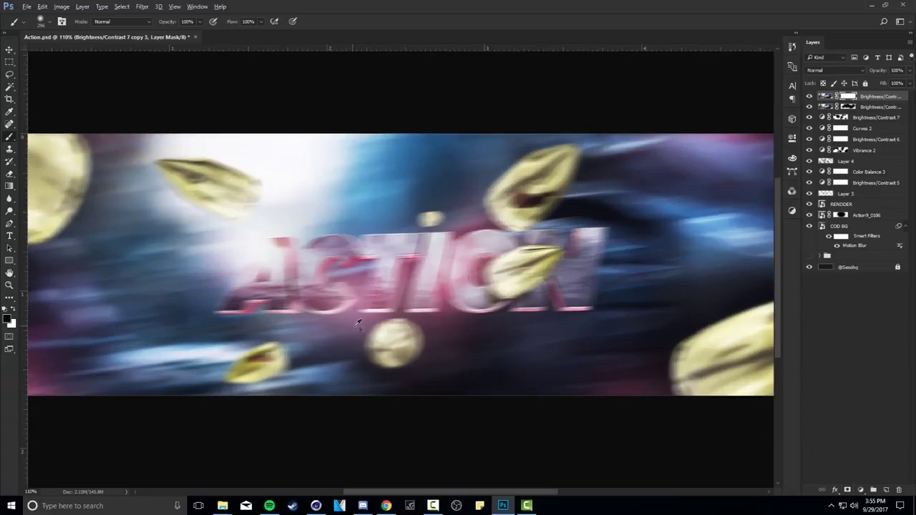
mouse_move(333, 312)
mouse_down()
mouse_move(286, 276)
mouse_move(347, 283)
mouse_move(422, 265)
mouse_move(572, 287)
mouse_move(586, 233)
mouse_up()
alt+scroll(578, 274, up, 3)
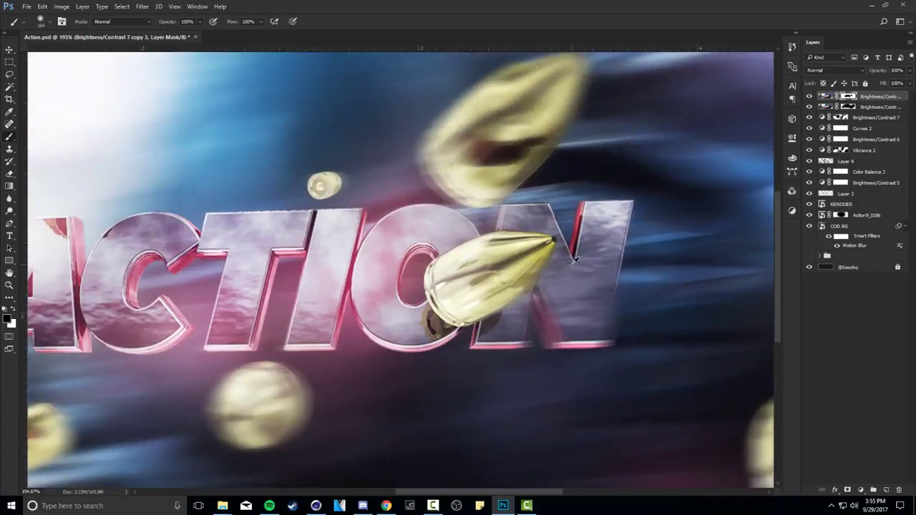
alt+scroll(583, 268, up, 1)
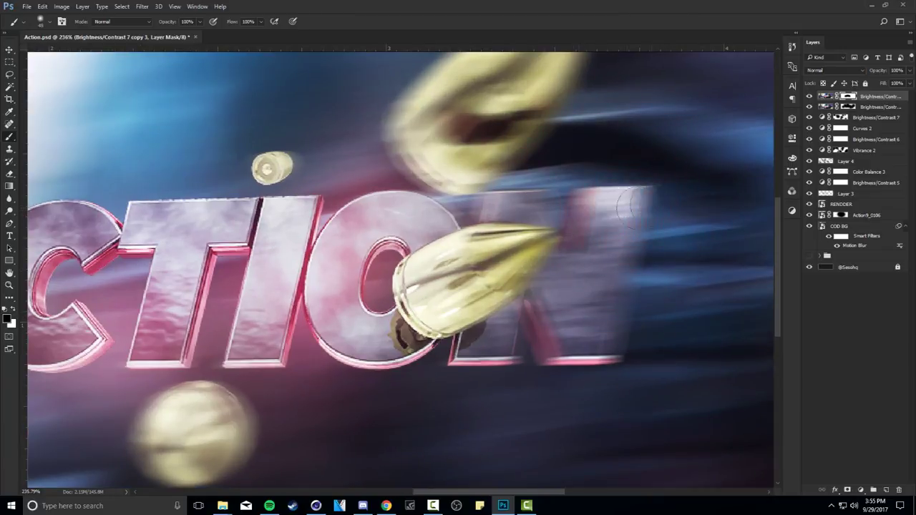
drag(563, 175, 455, 199)
alt+right_drag(589, 286, 610, 285)
drag(665, 230, 559, 366)
alt+scroll(605, 292, down, 4)
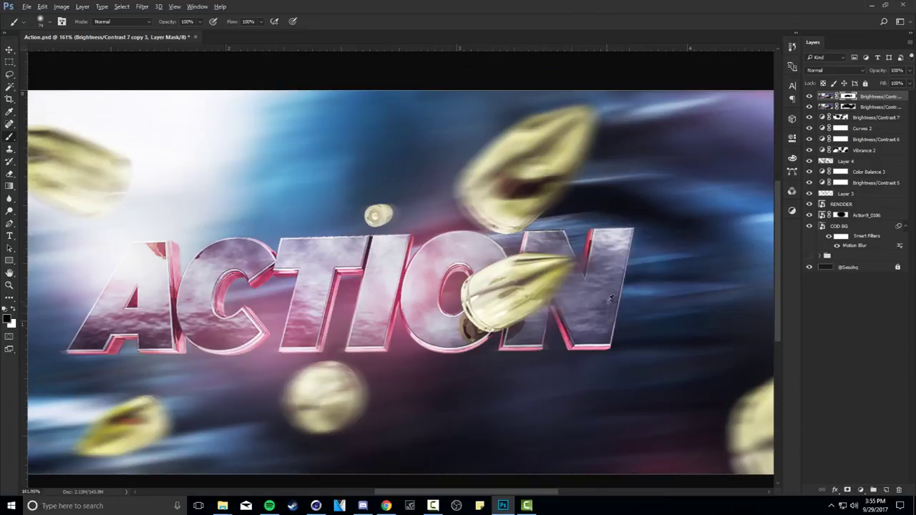
- Paint black on the motion-blurred copy's mask over the bullets and nearby background areas to reduce the blur there
right_click(568, 268)
alt+right_drag(509, 252, 529, 252)
drag(521, 208, 544, 219)
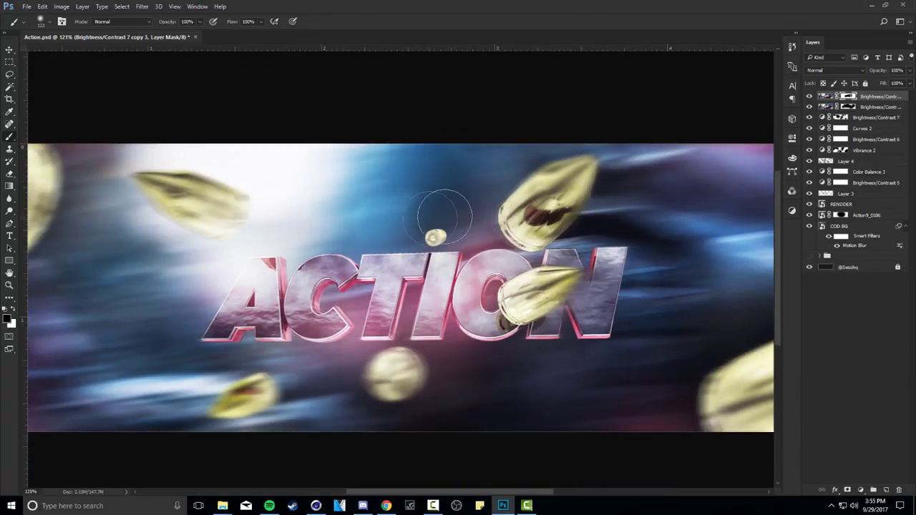
drag(273, 216, 398, 229)
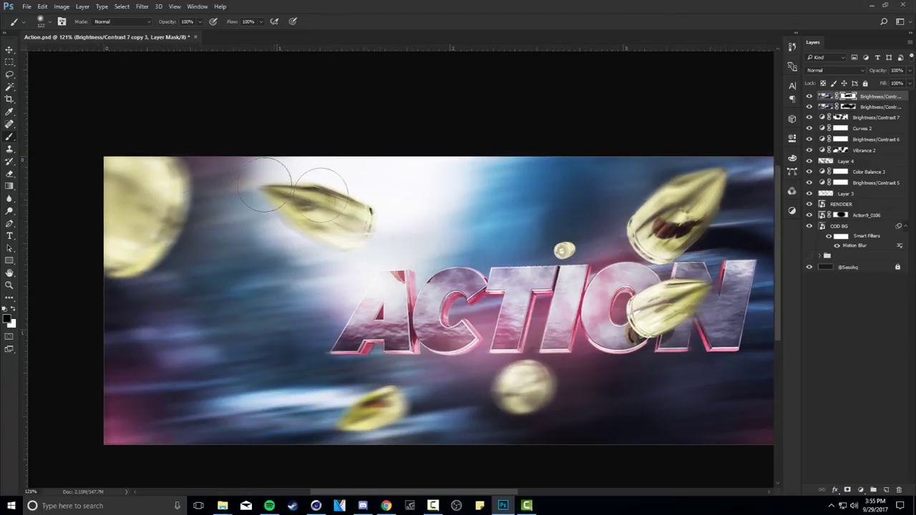
drag(334, 375, 293, 331)
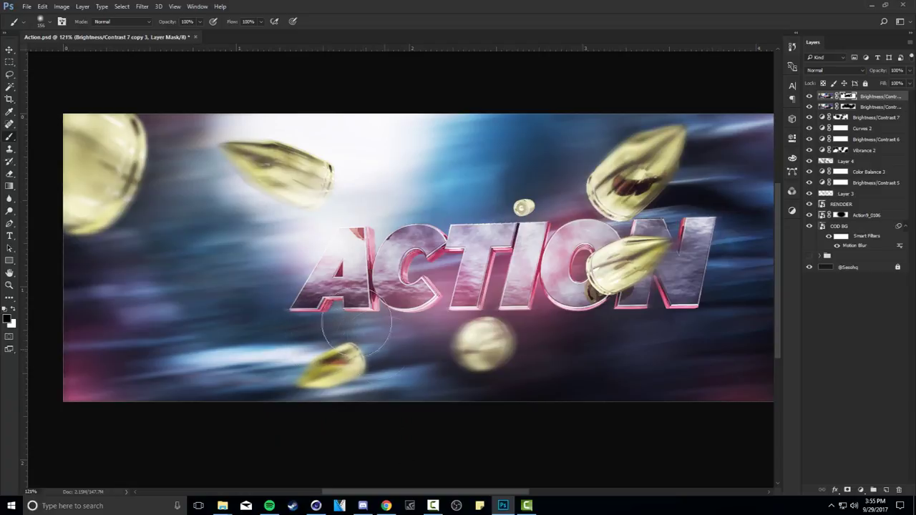
alt+scroll(553, 343, down, 3)
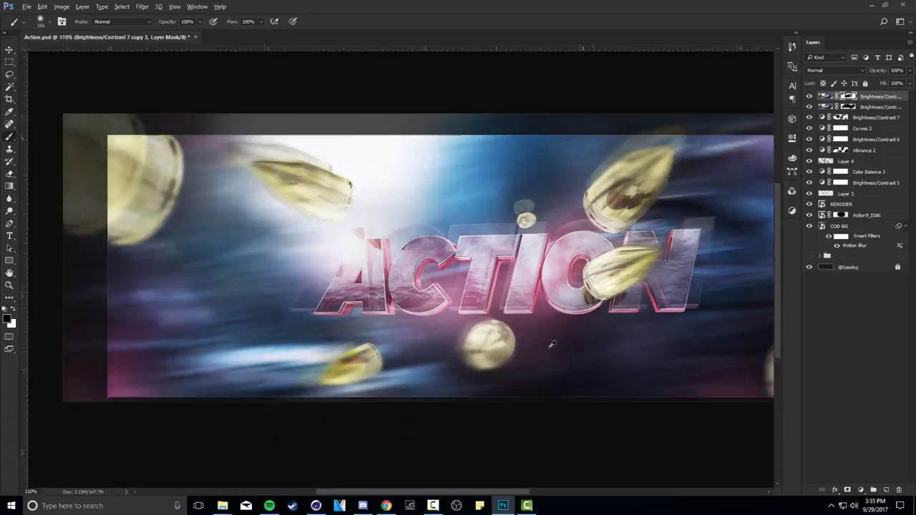
alt+scroll(554, 344, down, 1)
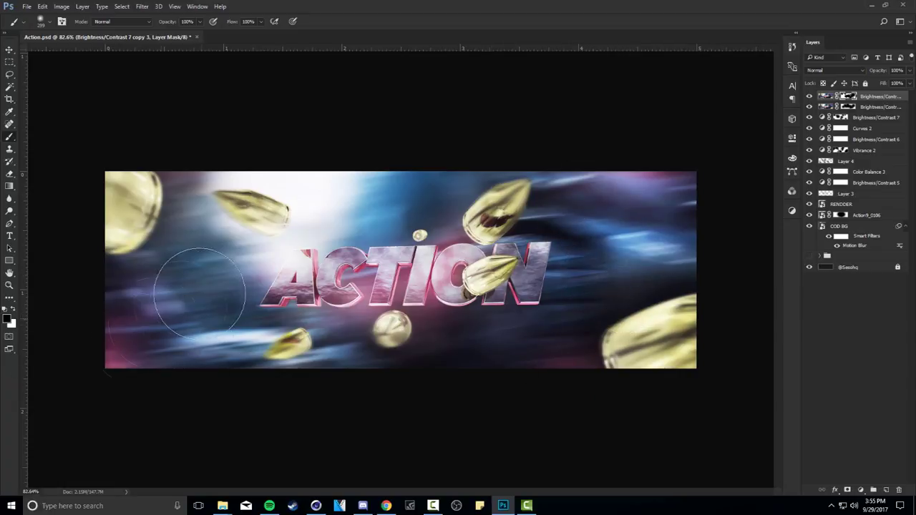
alt+right_drag(457, 356, 449, 356)
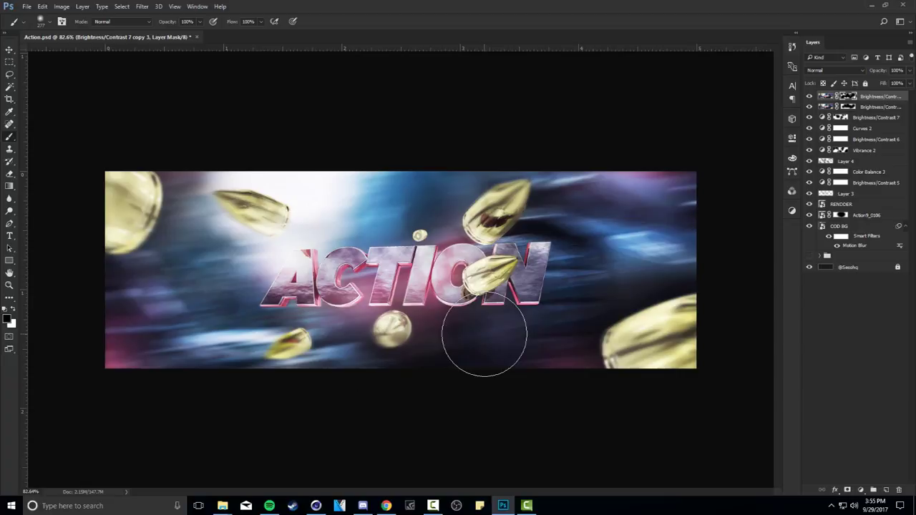
- Create another merged copy of all the banner's layers and apply a Gaussian Blur with a 3-pixel radius to it
key(v)
alt+scroll(485, 338, up, 1)
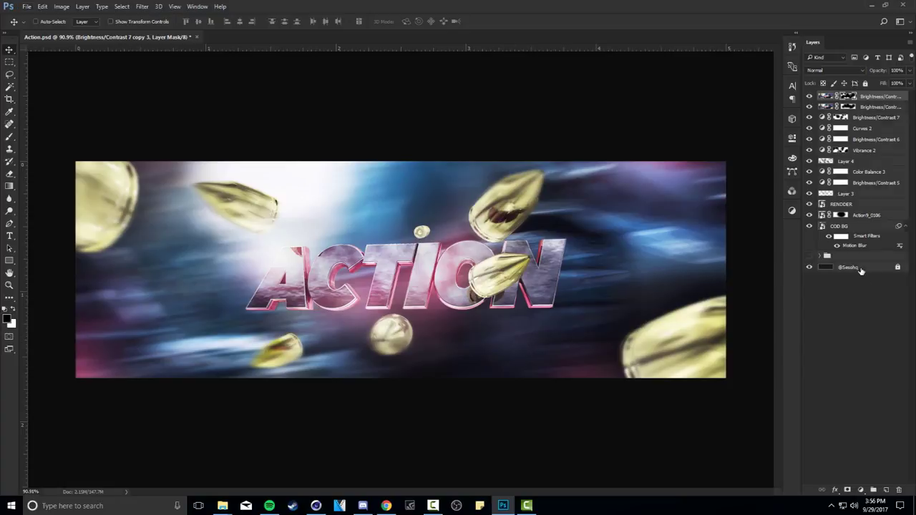
key(ctrl+alt+shift+e)
click(142, 6)
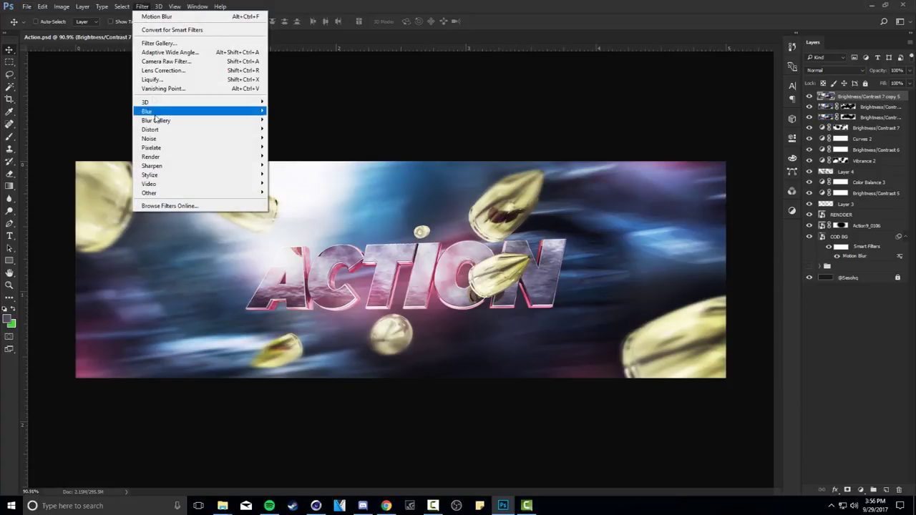
mouse_move(179, 112)
click(291, 146)
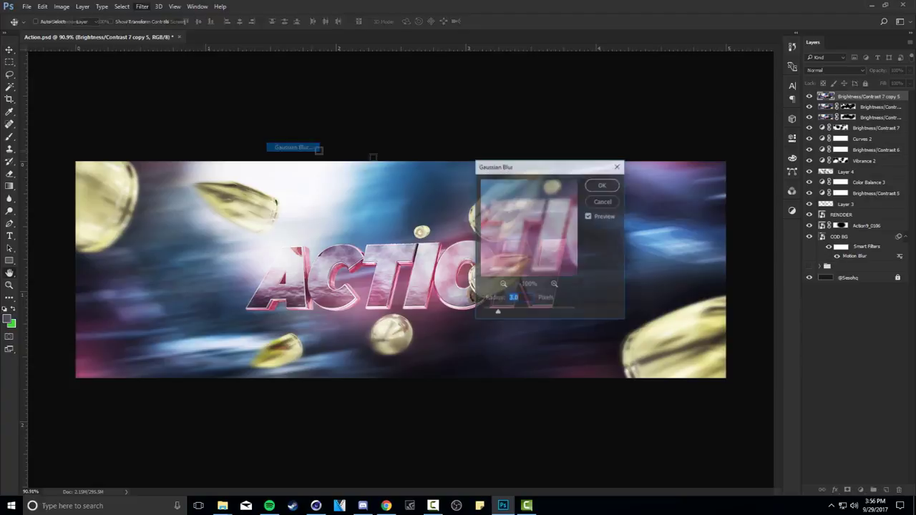
click(602, 185)
- Add a layer mask to the Gaussian-blurred copy and paint black with a soft brush of varying size over the text, bullets and surrounding areas
click(847, 489)
key(b)
alt+right_drag(322, 275, 332, 280)
click(319, 281)
alt+right_drag(437, 331, 423, 328)
alt+right_drag(555, 328, 552, 327)
alt+right_drag(370, 363, 372, 363)
alt+right_drag(258, 258, 261, 258)
alt+right_drag(155, 191, 169, 191)
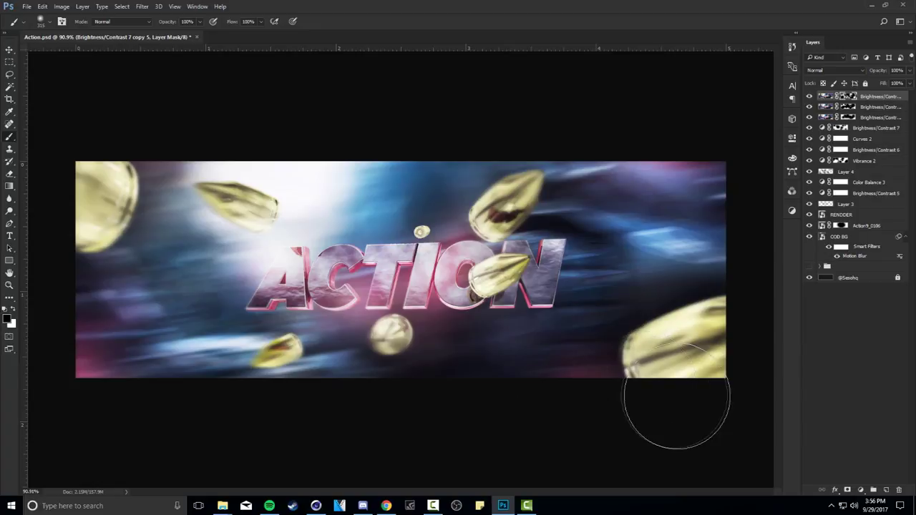
alt+scroll(487, 323, up, 2)
alt+scroll(487, 323, down, 2)
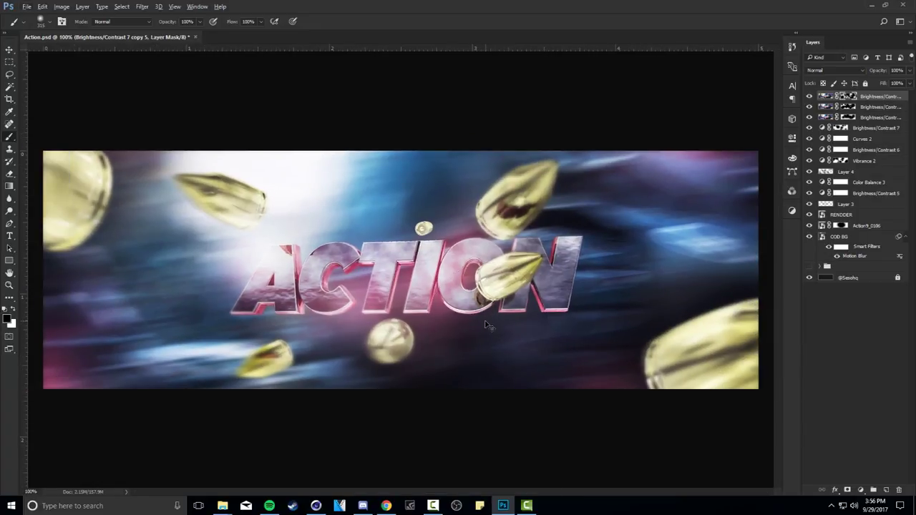
- Duplicate and merge all the banner's layers into one copy on top and apply a Sharpen filter to it
key(v)
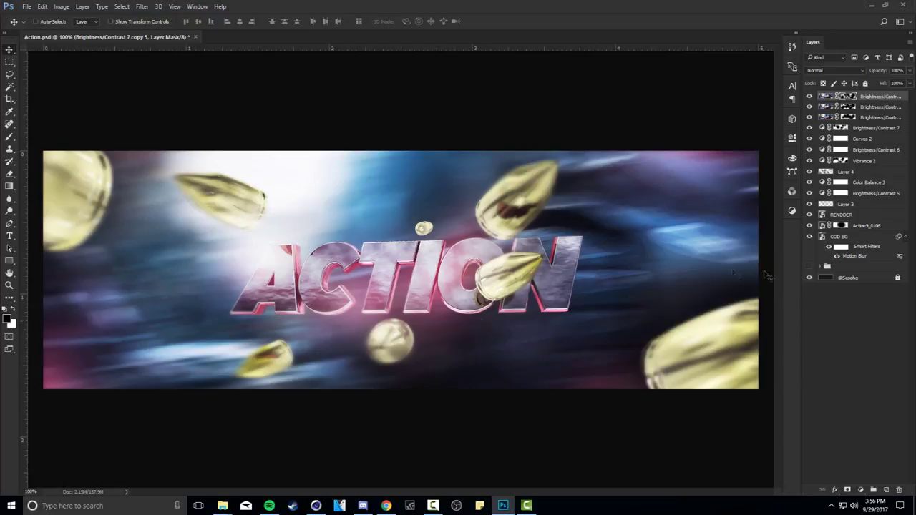
shift+click(845, 278)
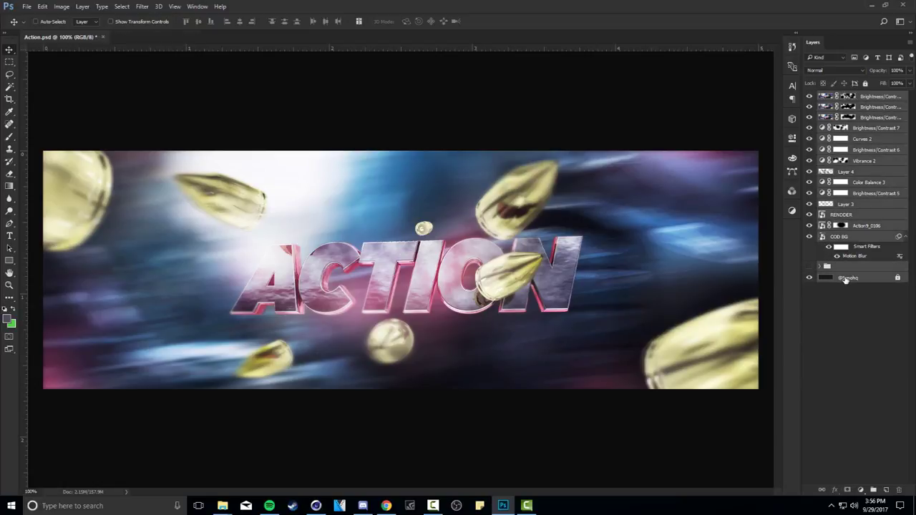
key(ctrl+j)
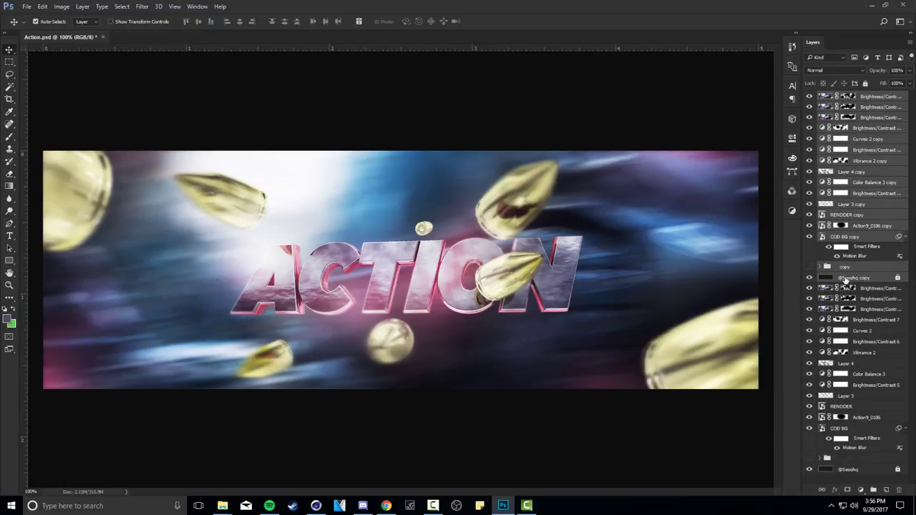
key(ctrl+e)
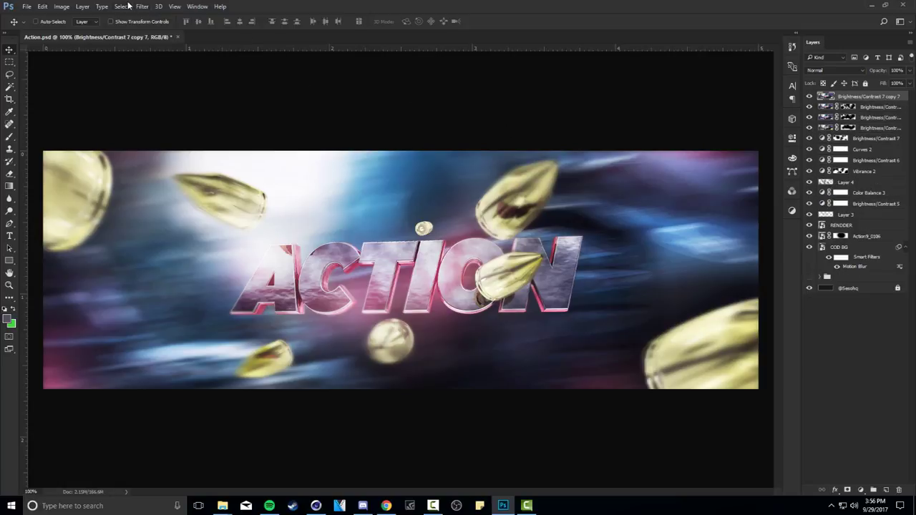
click(123, 6)
mouse_move(142, 6)
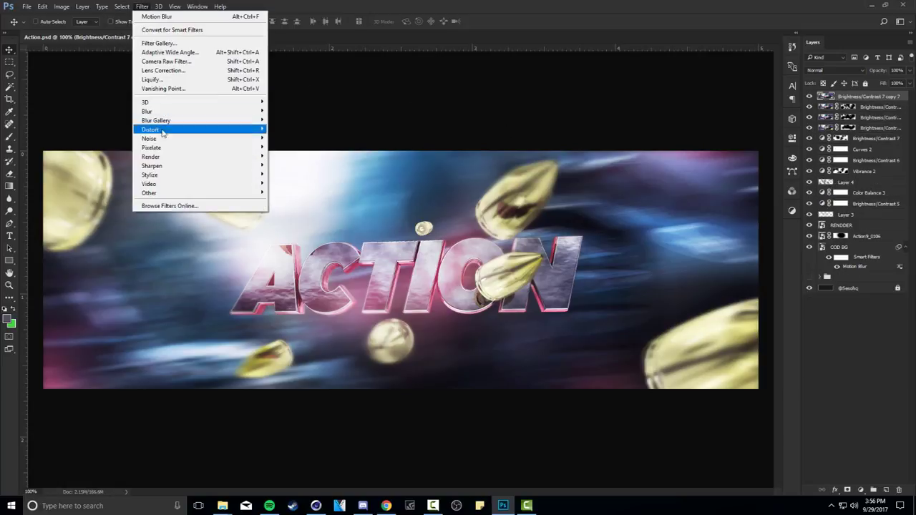
mouse_move(152, 166)
click(300, 184)
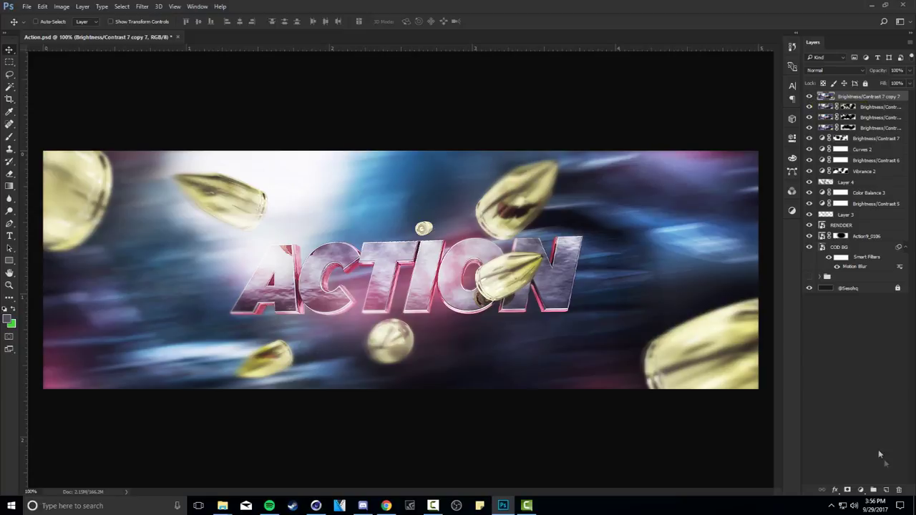
- Create a new layer on top and paint soft spots over the banner with a large soft brush in blue tones sampled from the background
click(888, 489)
key(b)
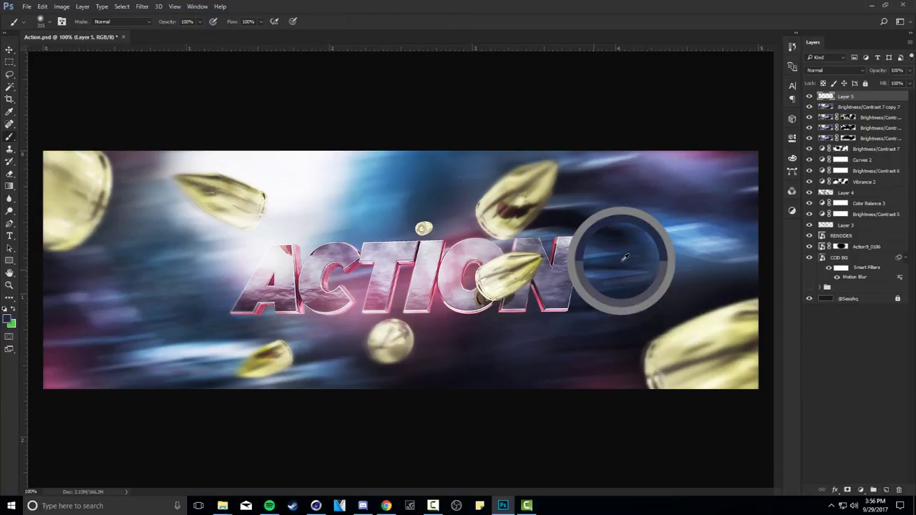
mouse_move(653, 242)
alt+right_down()
mouse_move(636, 265)
mouse_move(532, 256)
alt+right_up()
mouse_move(533, 257)
mouse_down()
mouse_move(542, 337)
mouse_move(164, 348)
mouse_move(563, 143)
mouse_move(622, 151)
mouse_up()
- Set the painted glow layer's blend mode to Linear Dodge (Add) and its opacity to 55%
click(834, 71)
click(823, 149)
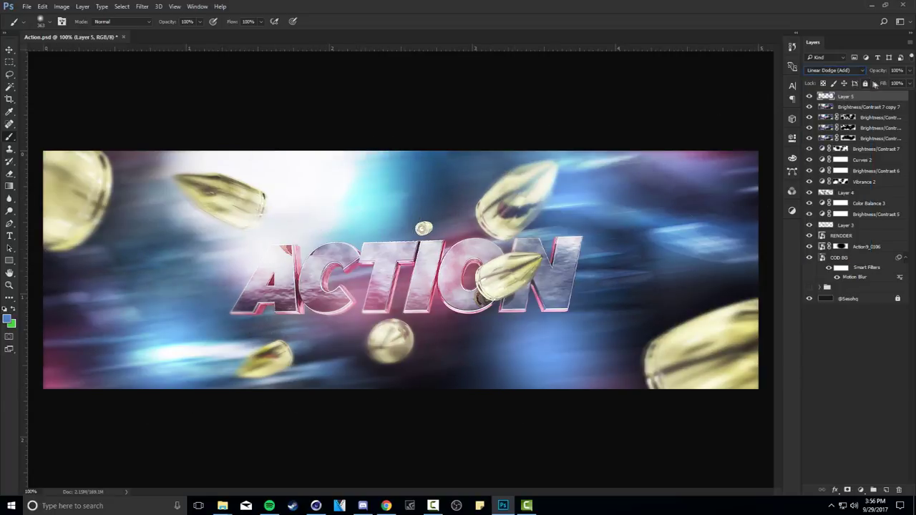
click(909, 71)
drag(896, 83, 890, 83)
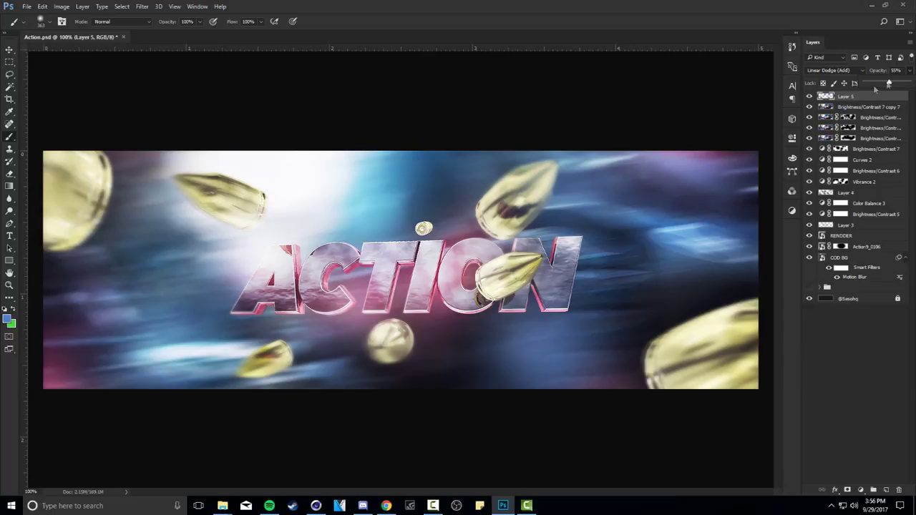
- Adjust the glow layer's Hue/Saturation to hue +16 and lightness -63
key(ctrl+u)
drag(584, 244, 598, 246)
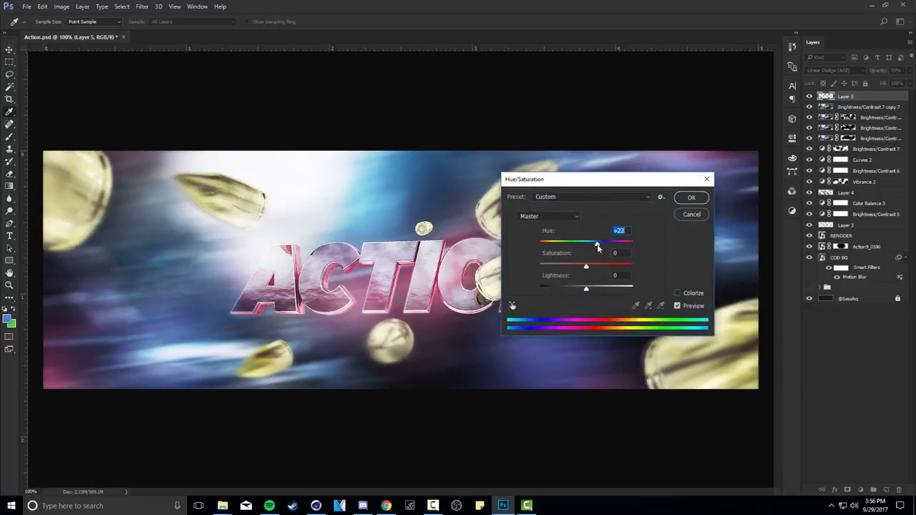
drag(572, 286, 557, 288)
drag(580, 247, 594, 249)
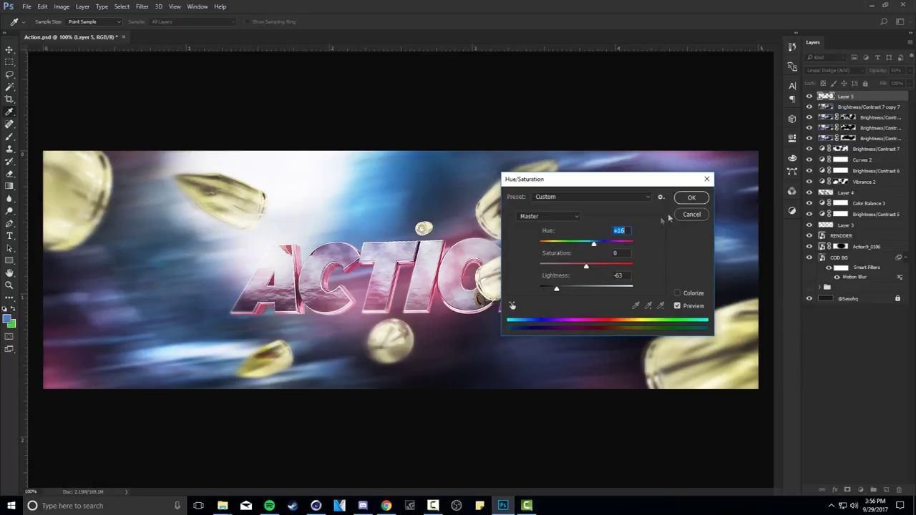
click(692, 198)
- Compare the banner with and without the glow layer and fine-tune that layer's opacity
click(810, 96)
click(810, 96)
click(809, 96)
click(810, 96)
click(909, 70)
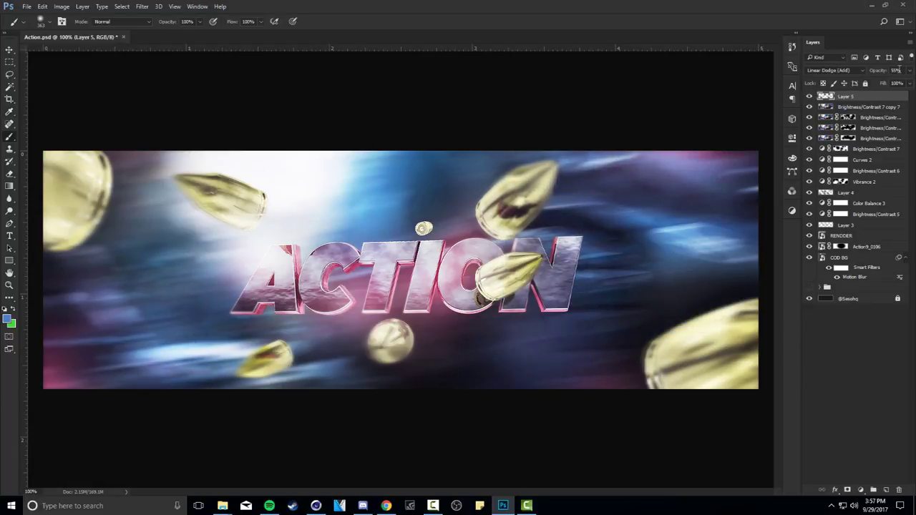
drag(883, 83, 884, 83)
- Add a Color Balance adjustment layer on top with midtones at red +57, green +36 and blue +49
key(v)
click(861, 490)
click(852, 383)
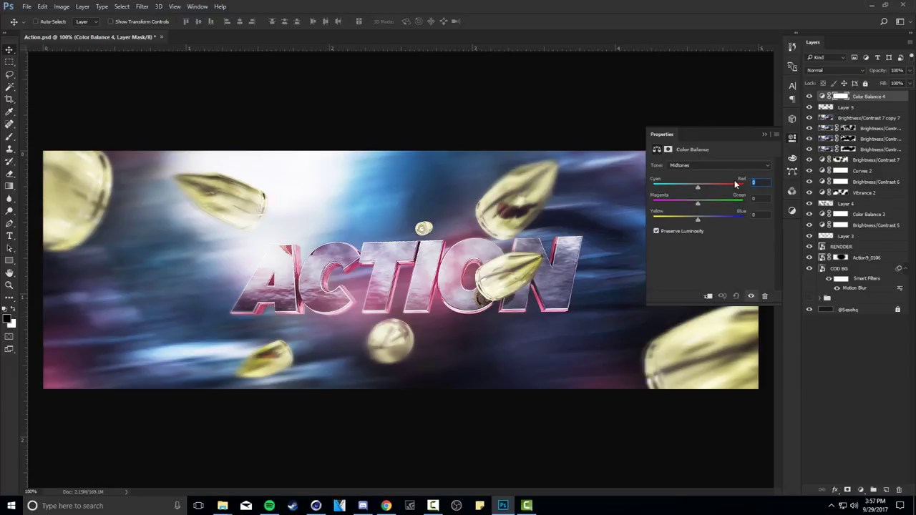
text(5)
text(36)
key(Return)
text(45)
- Lower the new Color Balance layer's opacity to 63% and collapse its properties
click(859, 108)
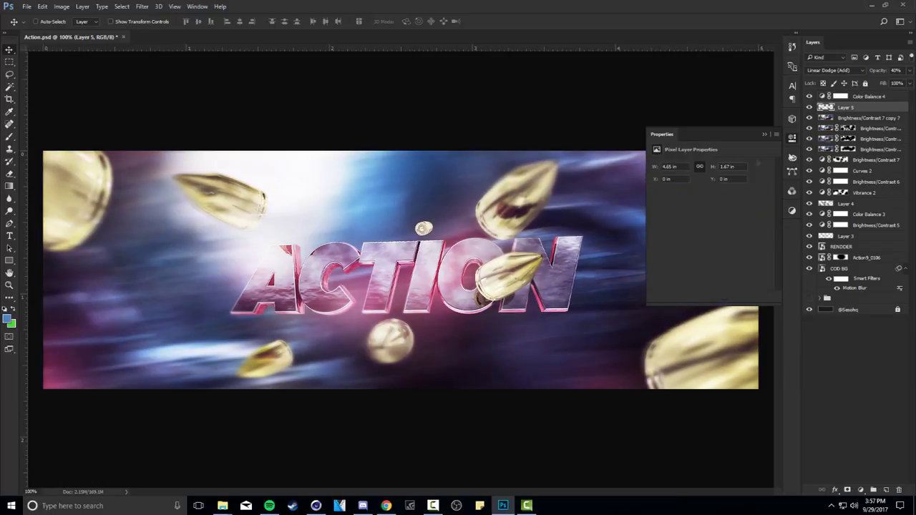
click(868, 95)
click(909, 70)
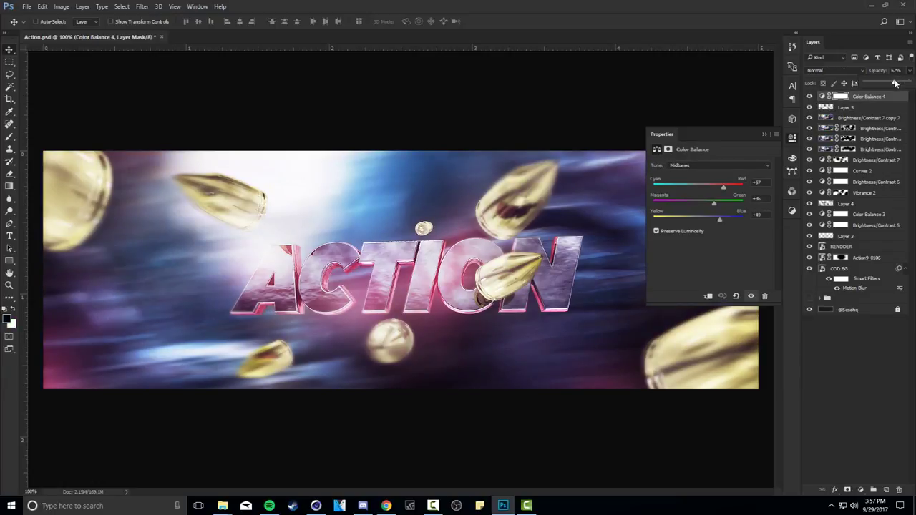
drag(892, 84, 892, 84)
click(702, 169)
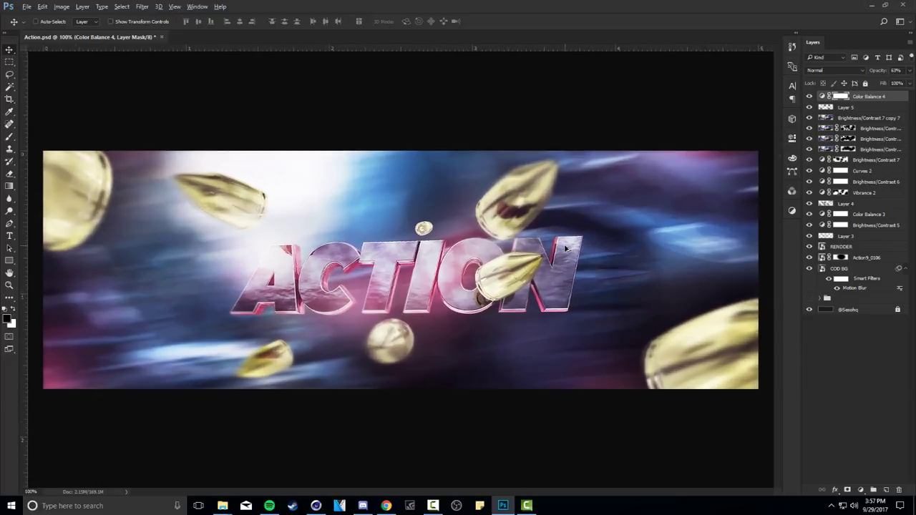
key(t)
key(alt+t)
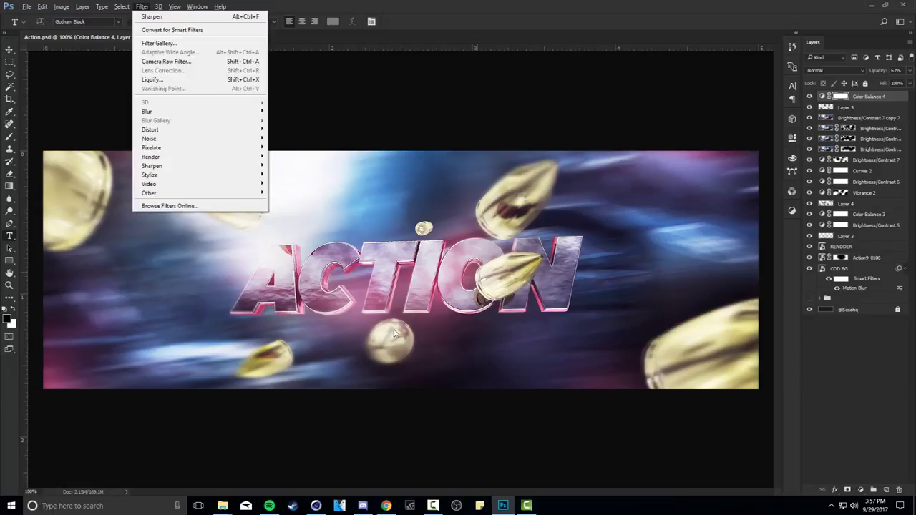
key(Escape)
click(396, 333)
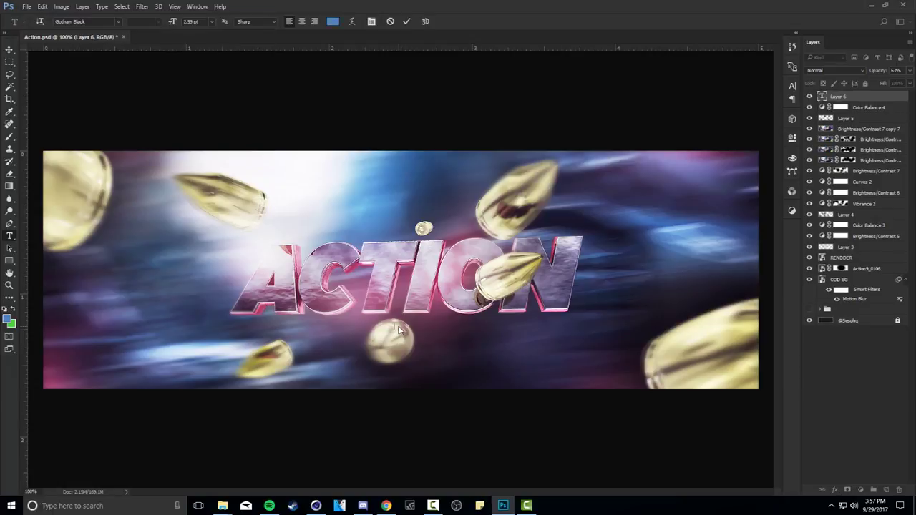
key(Escape)
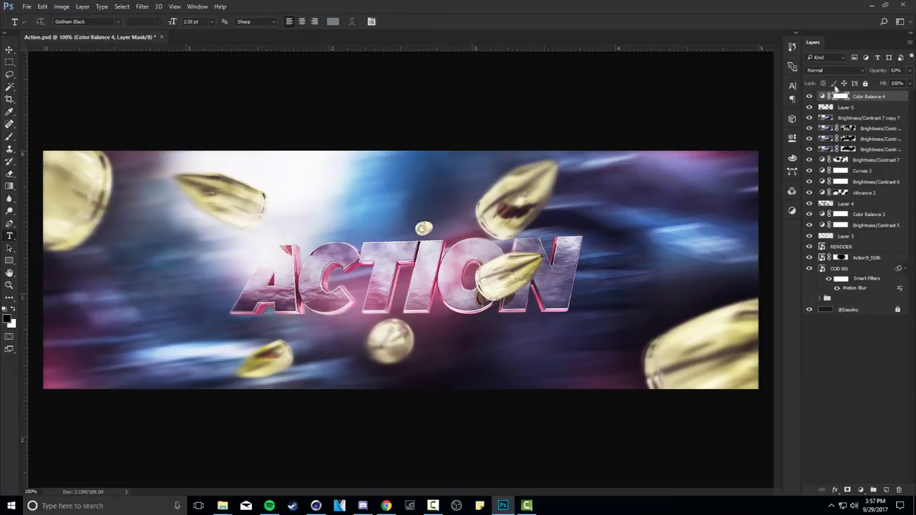
- Add the text "ACTION BANNER DESIGN TUTORIAL" just below the ACTION title, coloured white (ffffff) and sized 3 pt
click(395, 326)
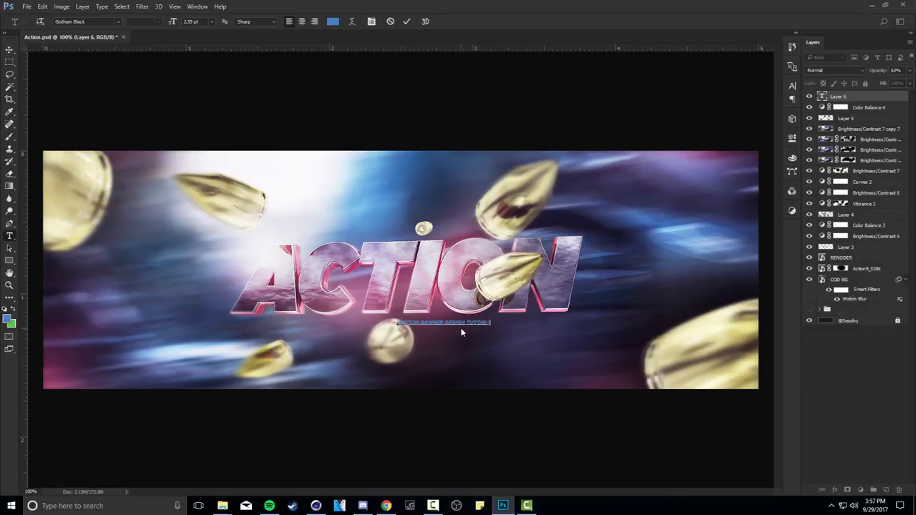
text(AL)
key(ctrl+a)
click(336, 23)
drag(675, 332, 602, 287)
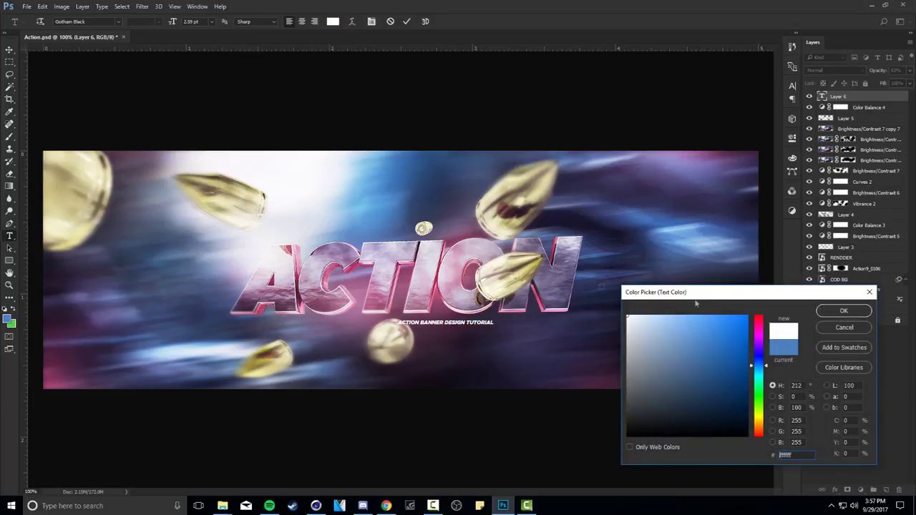
key(Return)
text(3)
key(Return)
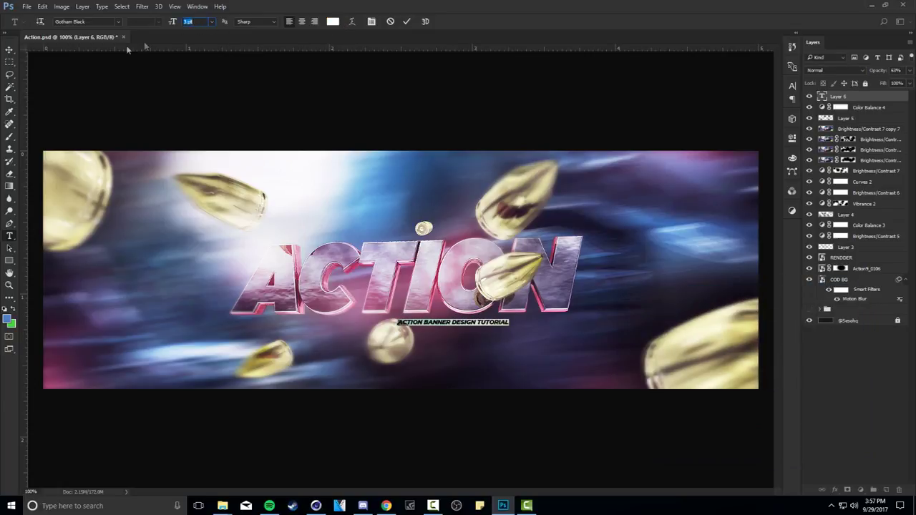
- Show the guides and centre the tagline horizontally beneath the ACTION title
click(9, 50)
drag(418, 236, 371, 236)
key(ctrl+semicolon)
drag(412, 300, 415, 299)
alt+drag(438, 294, 438, 309)
key(t)
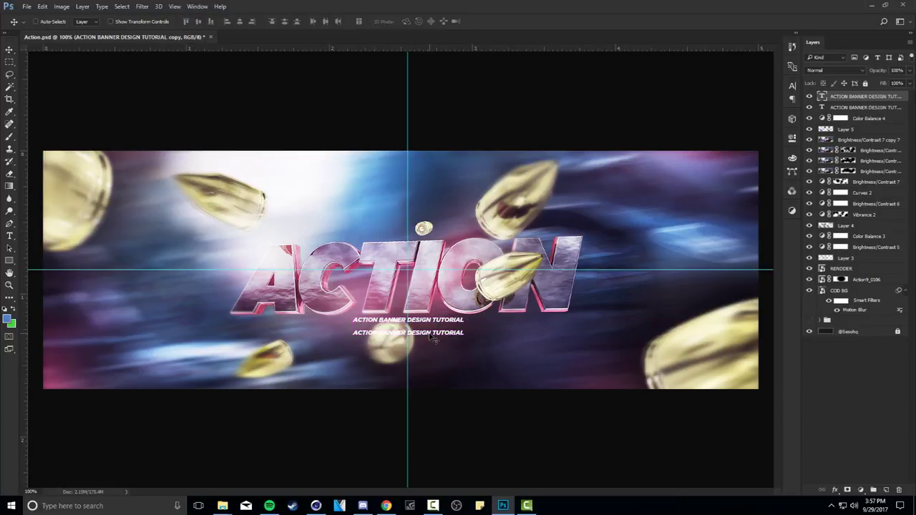
triple_click(429, 333)
text(DESIGNED BY SESOHQ)
key(ctrl+a)
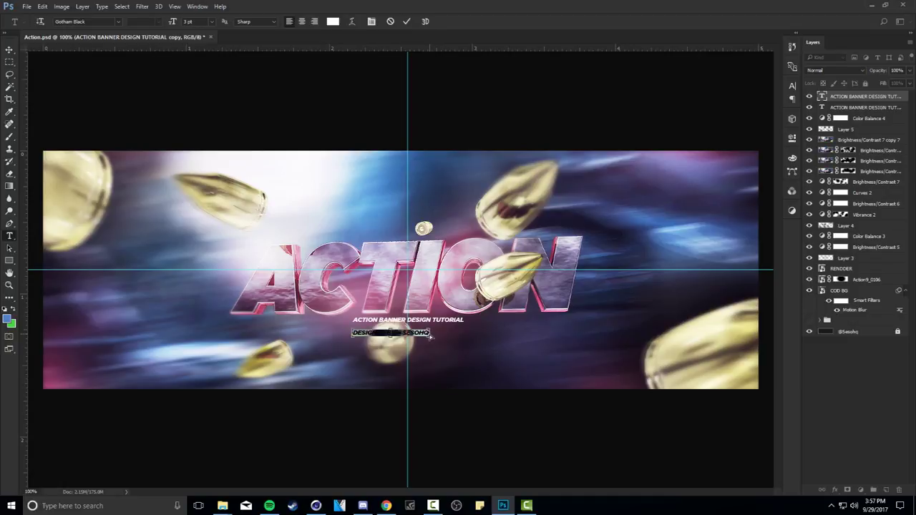
scroll(192, 23, down, 1)
click(407, 21)
- Move the credit line up so it sits centred directly beneath the tagline, and hide the guides
key(v)
drag(419, 265, 450, 256)
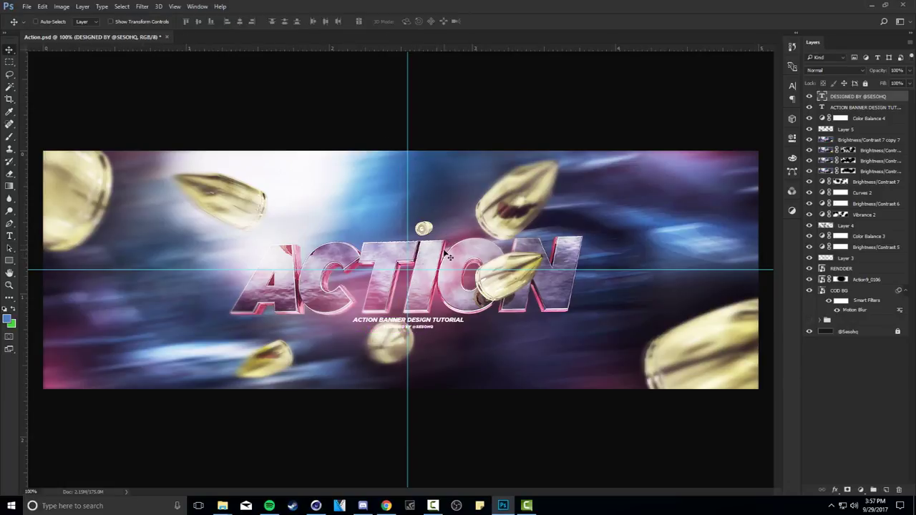
key(ctrl+semicolon)
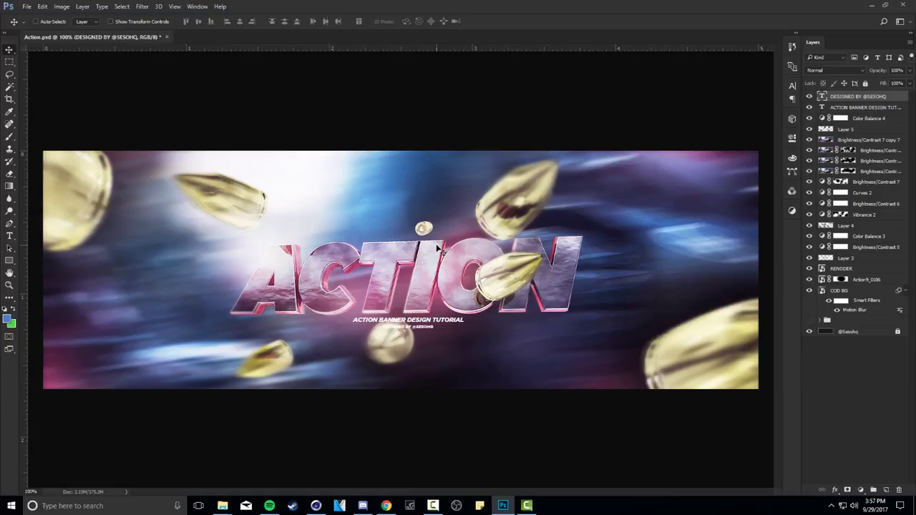